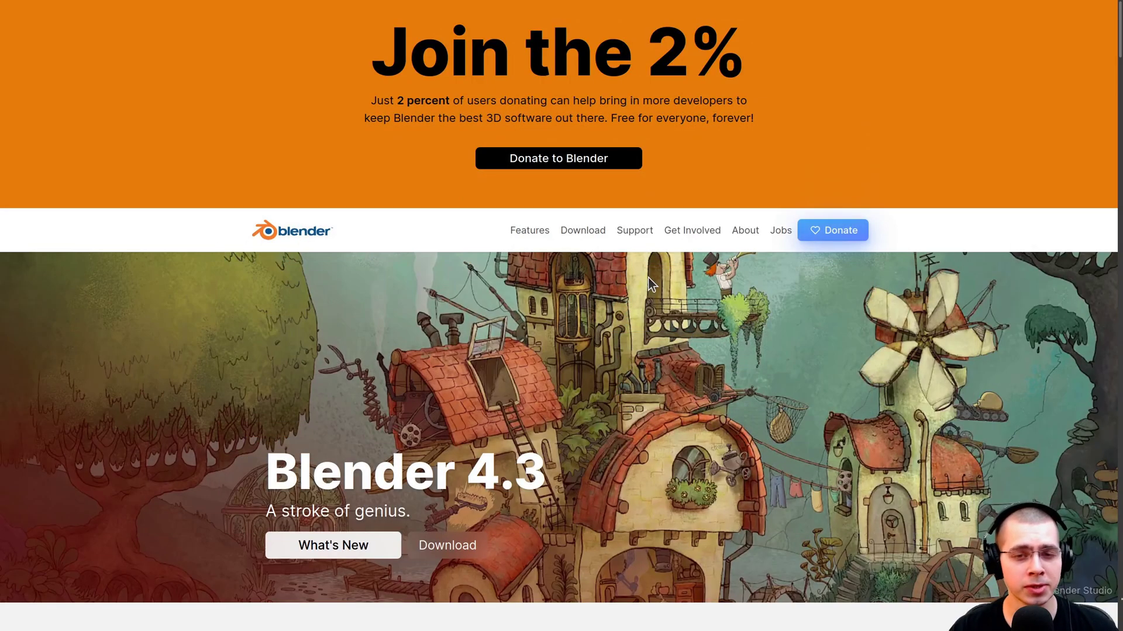
- Open Blender's download page and review the downloads offered for Windows, macOS and other versions
left_click(582, 234)
scroll(589, 199, "down", 3)
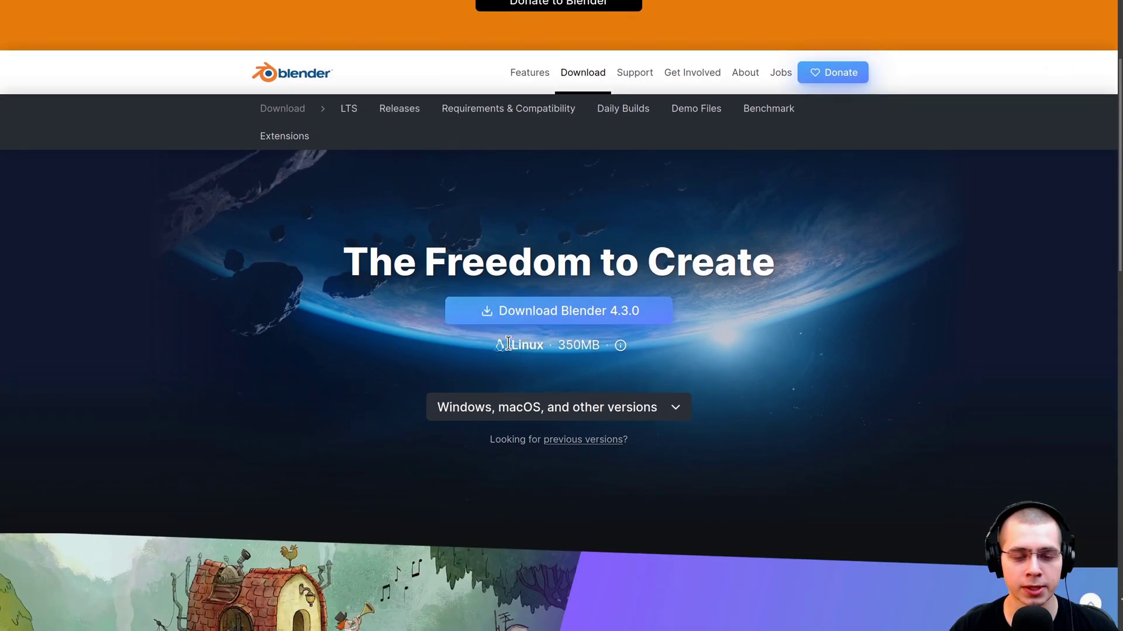
left_click(634, 409)
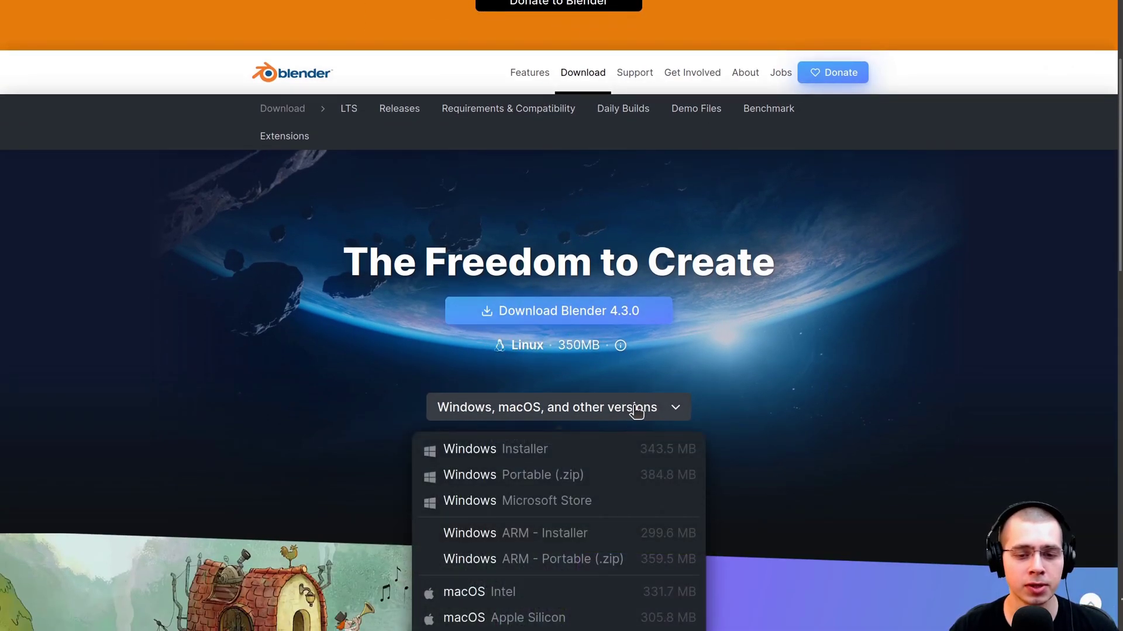
scroll(630, 412, "down", 3)
left_click(606, 220)
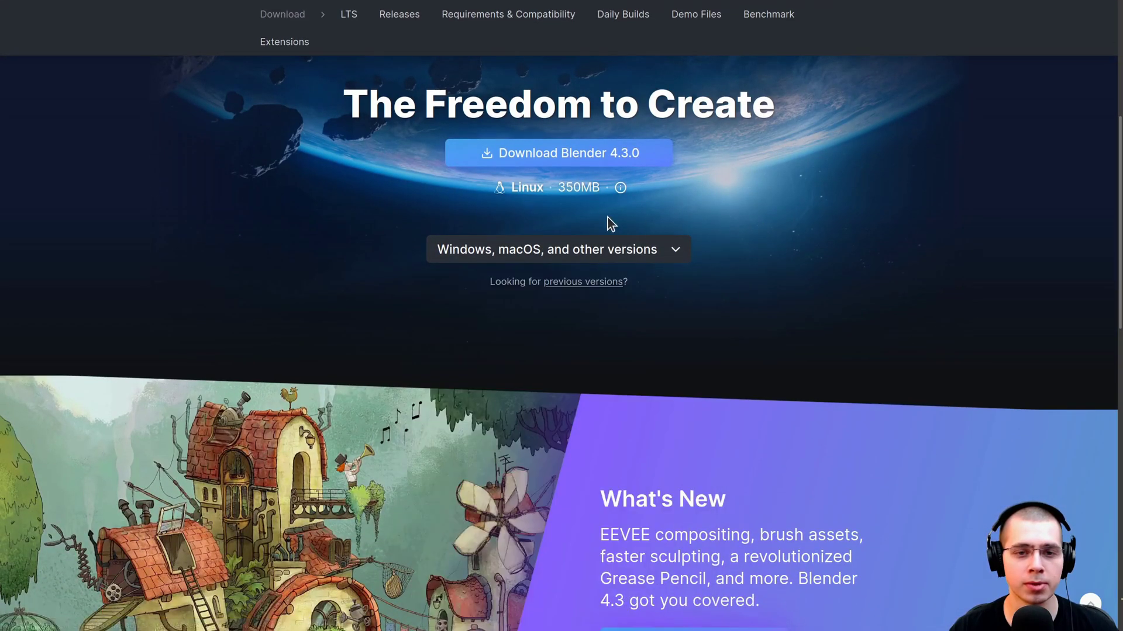
scroll(563, 373, "up", 3)
scroll(533, 394, "down", 3)
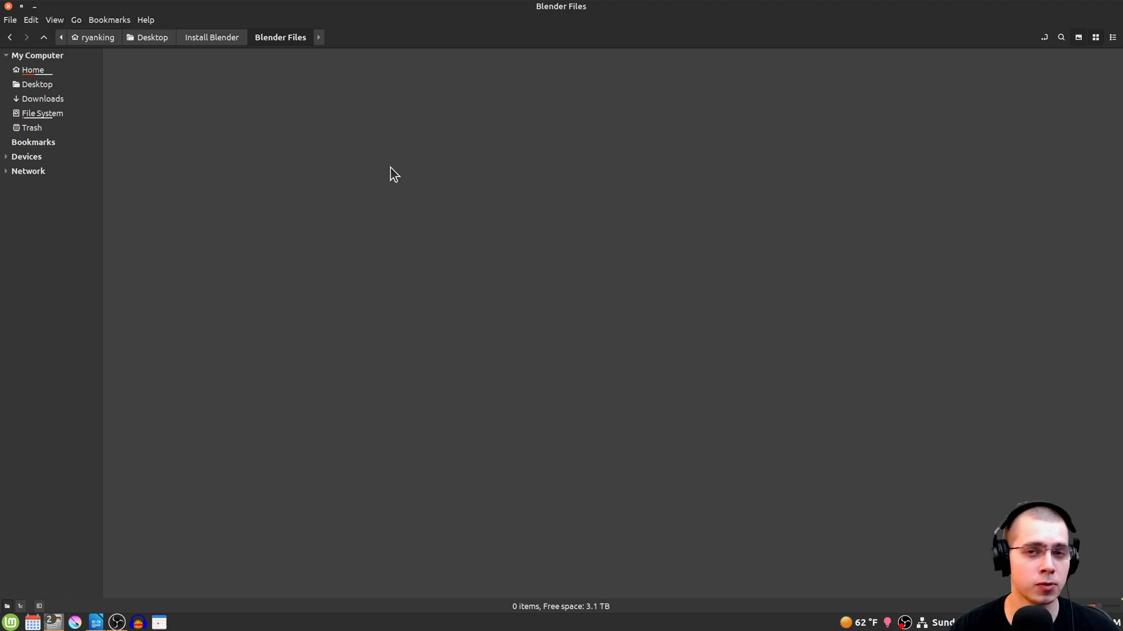
- Create a folder named "Blender Versions" inside the Blender Files folder
right_click(325, 127)
left_click(375, 138)
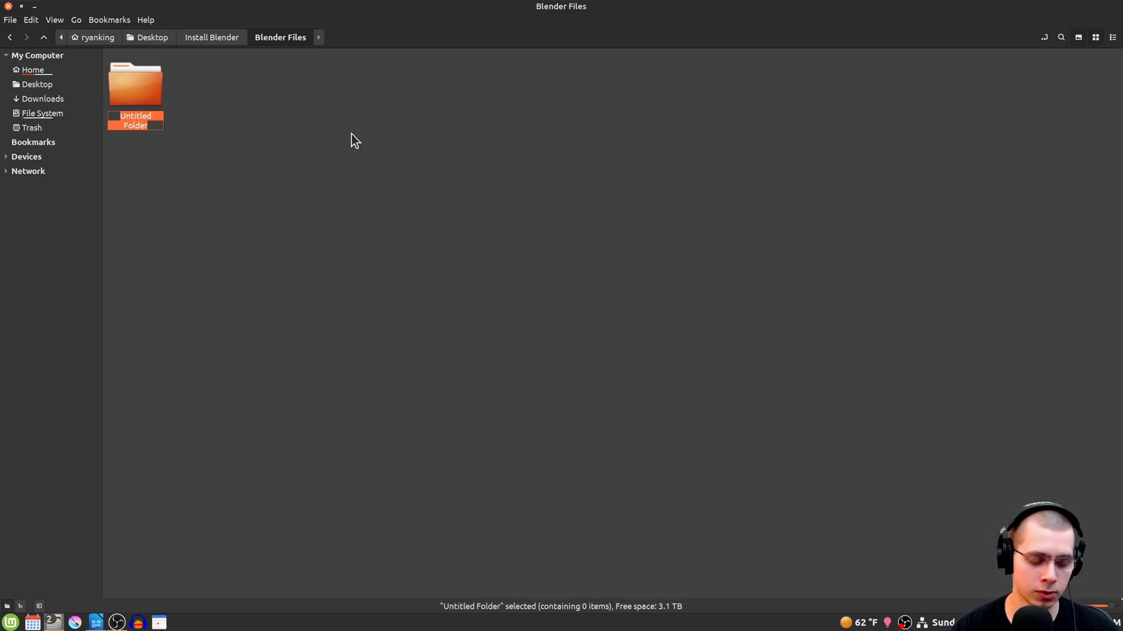
type("Blender Versions")
key("Return")
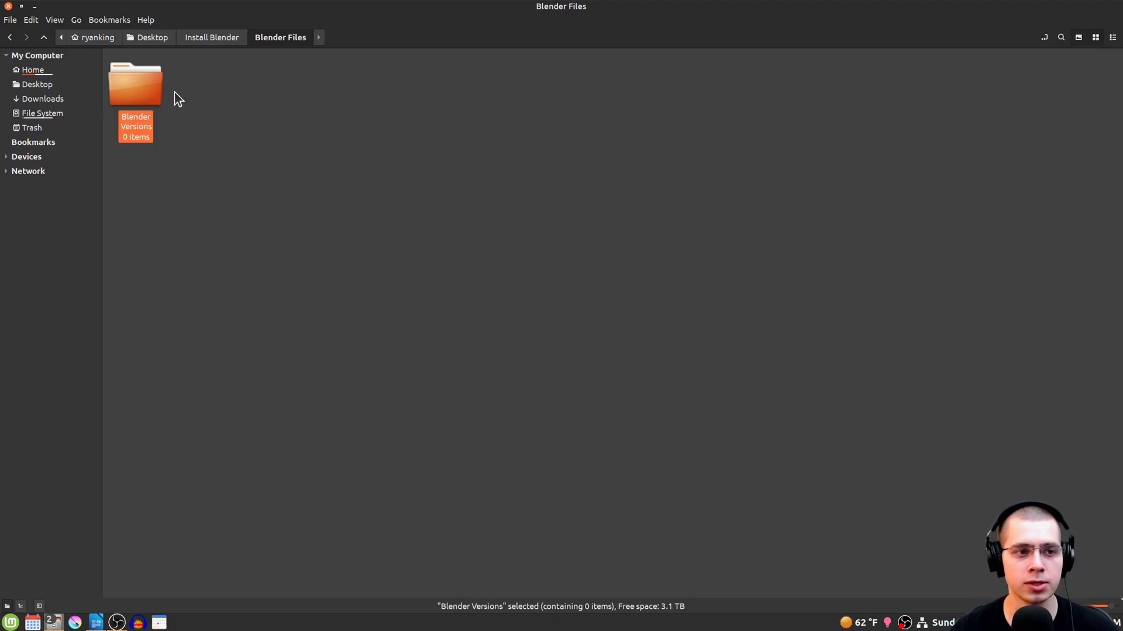
- Paste the archive blender-4.3.0-linux-x64.tar.xz into the Blender Versions folder
double_click(150, 89)
right_click(234, 147)
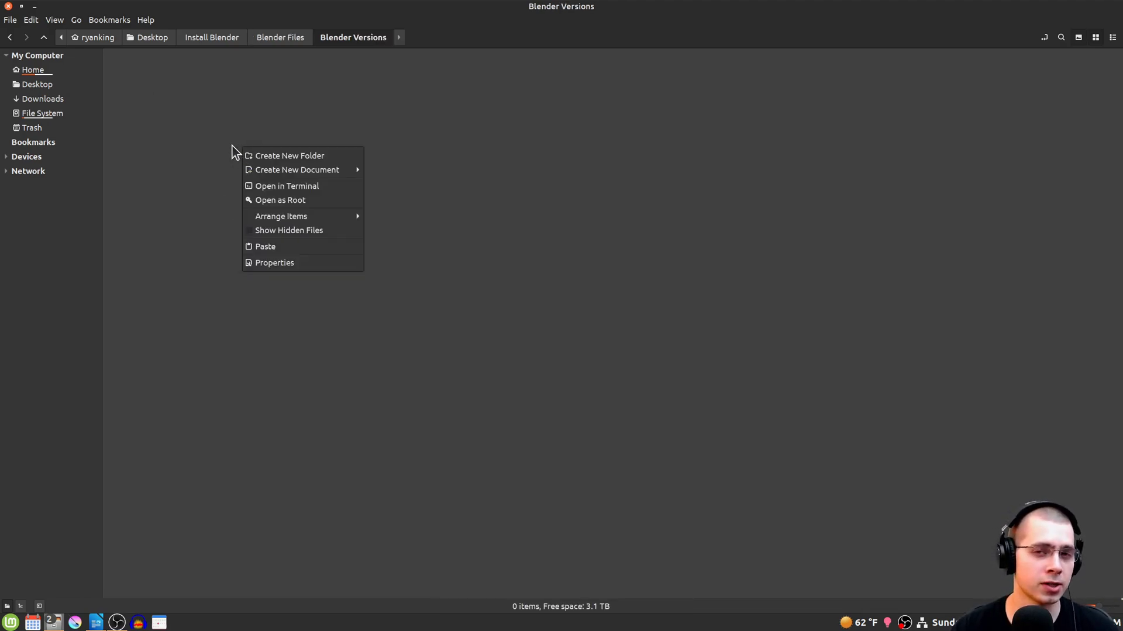
left_click(273, 250)
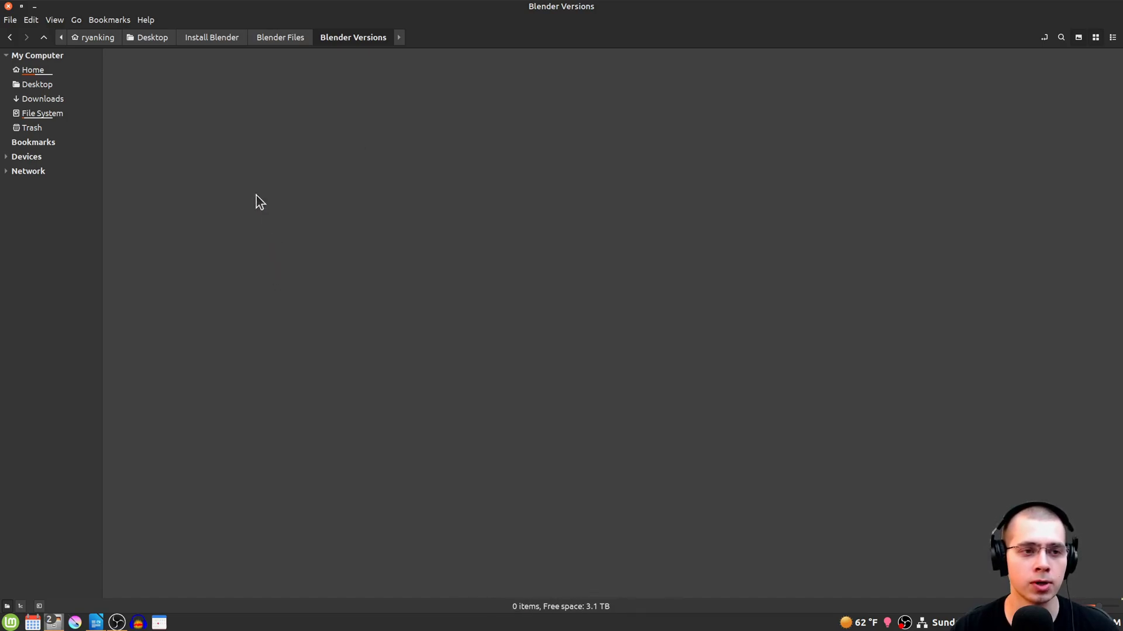
left_click(201, 121)
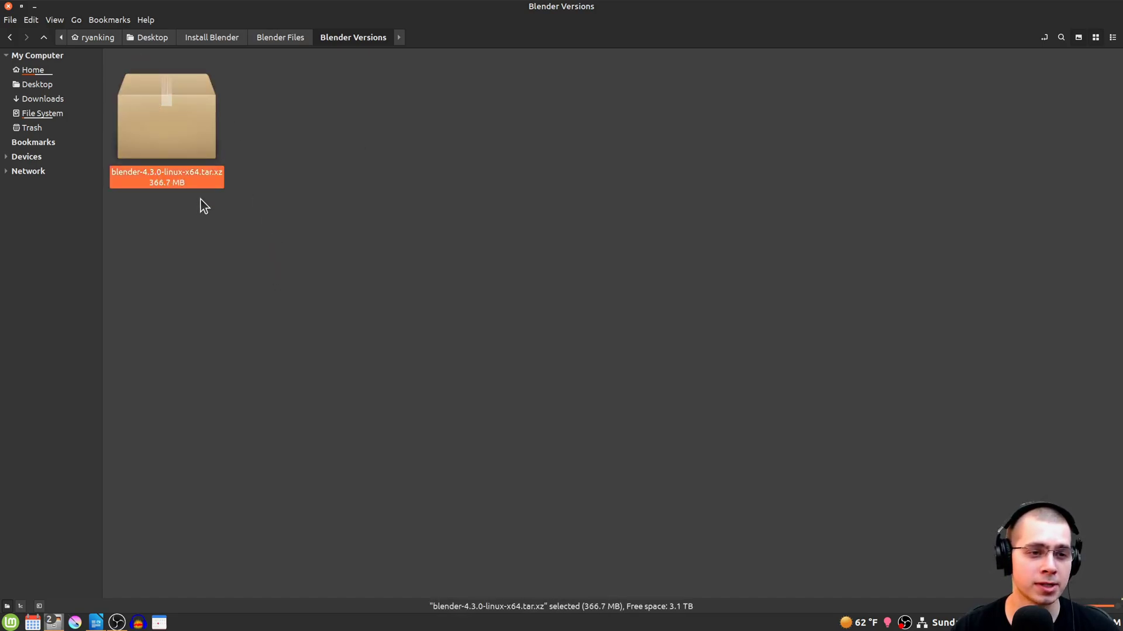
- Extract blender-4.3.0-linux-x64.tar.xz into the current folder and move the archive to the trash
right_click(177, 117)
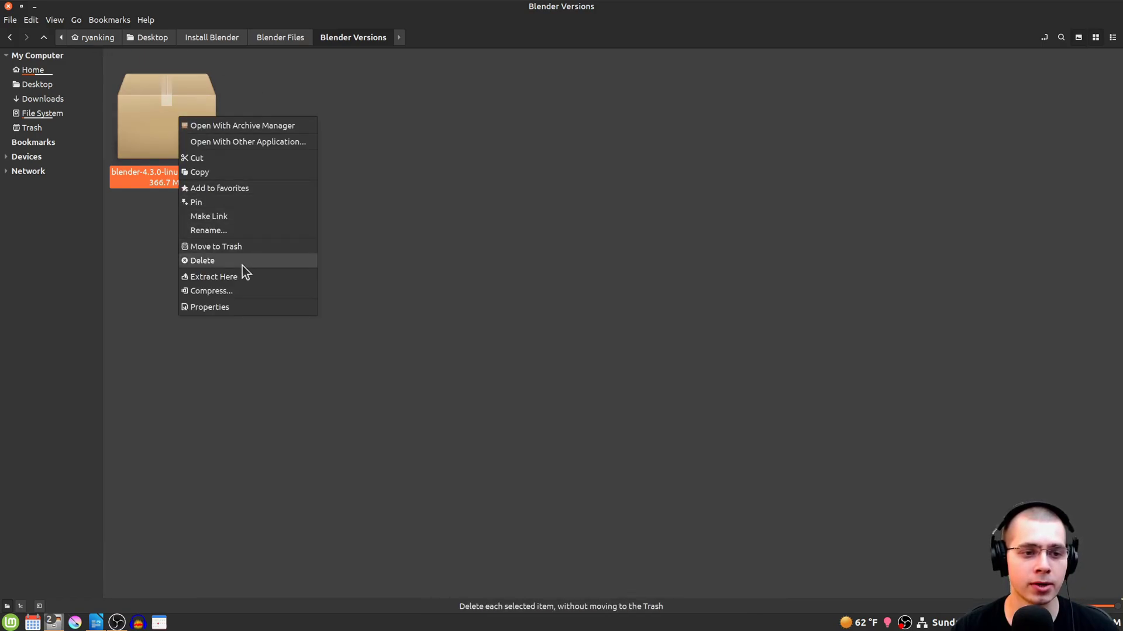
left_click(216, 277)
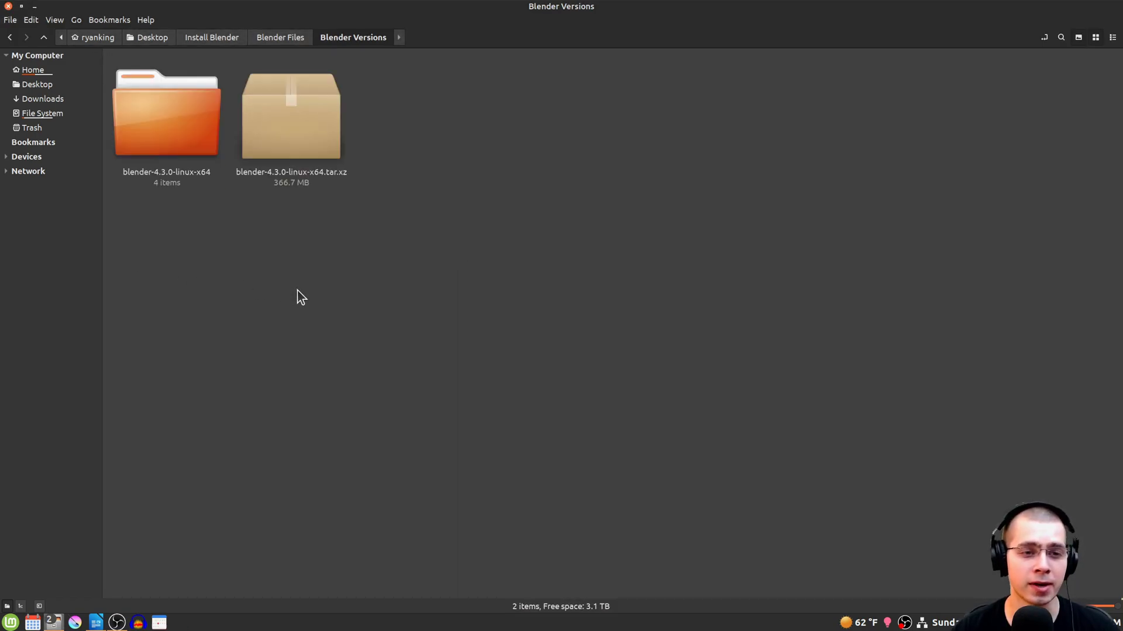
left_click(304, 134)
key("Delete")
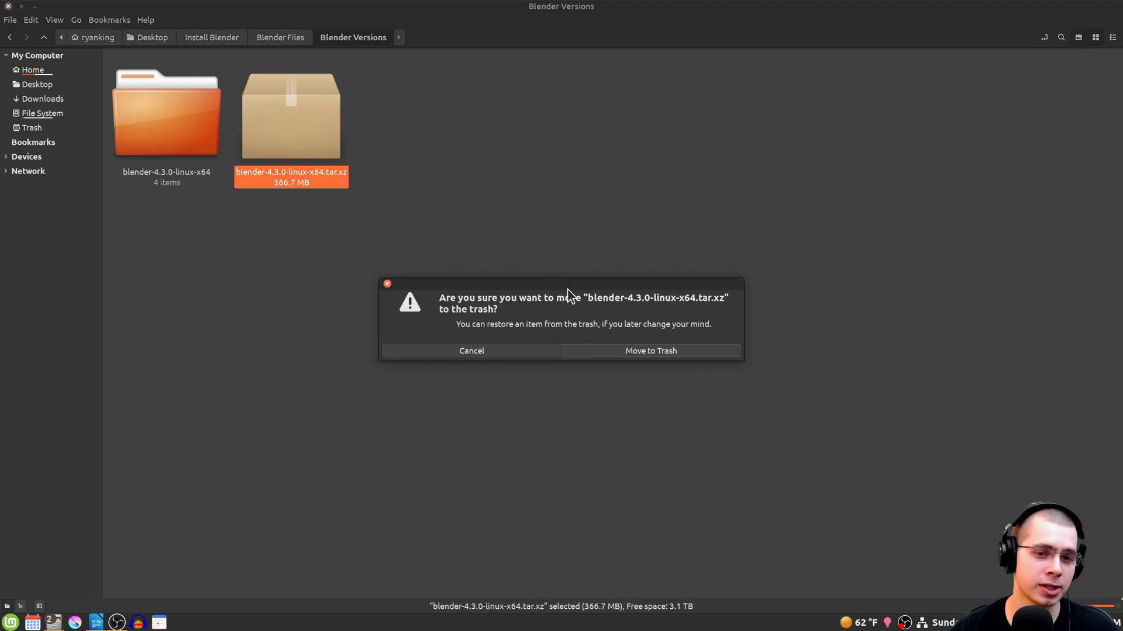
left_click(627, 352)
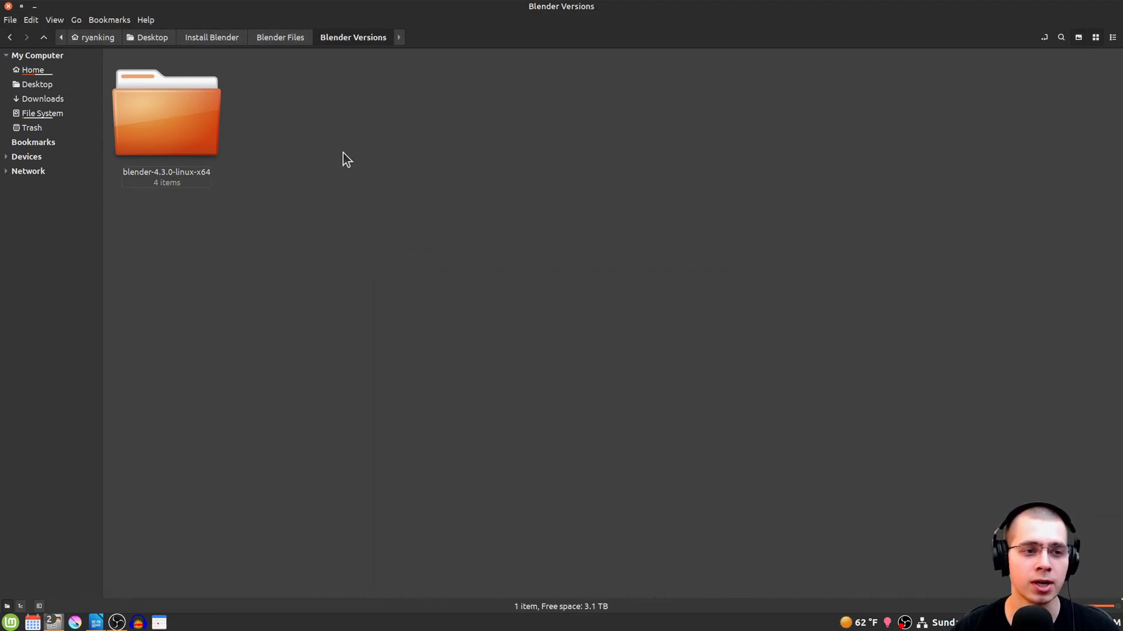
- Rename the extracted blender-4.3.0-linux-x64 folder to 4.3.0
left_click(157, 142)
key("F2")
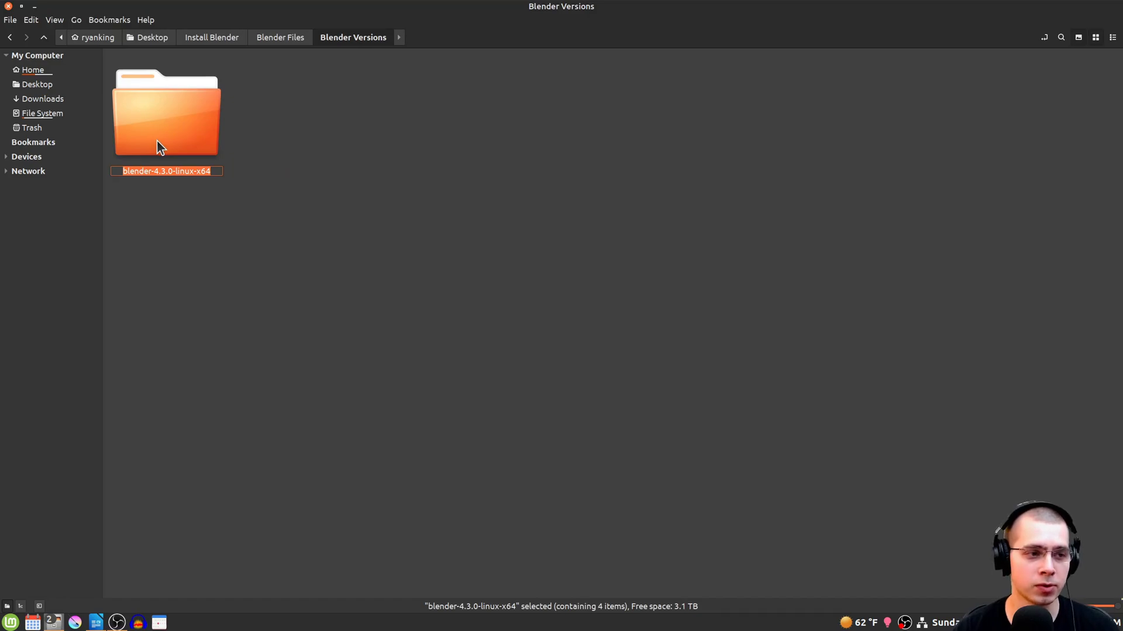
left_click_drag(153, 171, 287, 172)
key("BackSpace")
key("BackSpace")
key("Return")
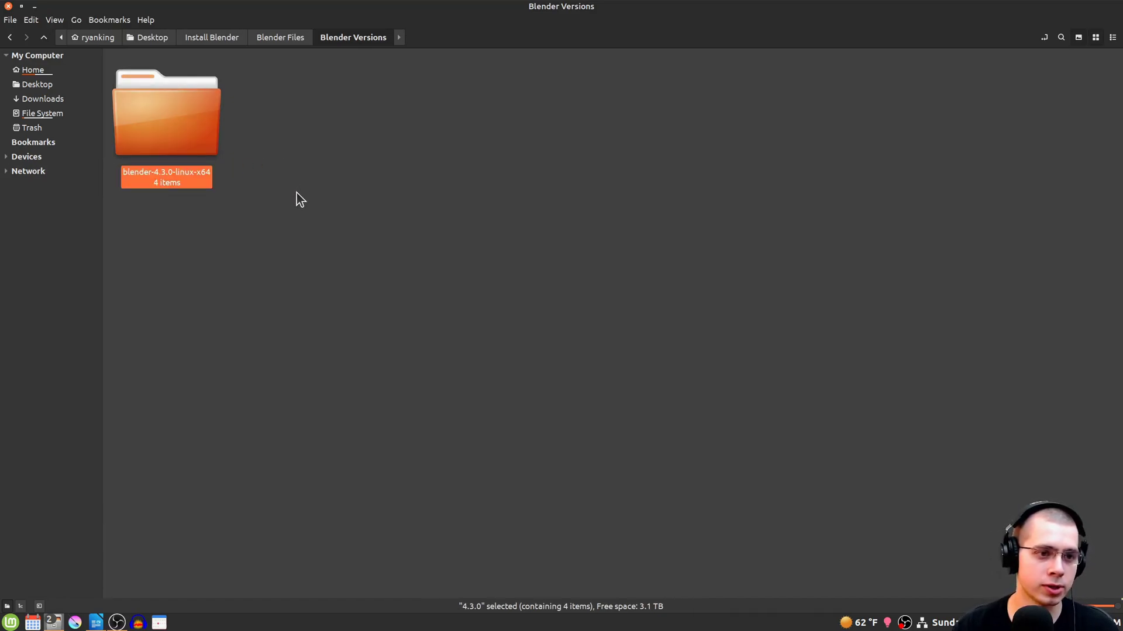
left_click(304, 173)
- Open the 4.3.0 folder and examine its blender.svg icon and the blender program file
left_click(185, 114)
double_click(184, 115)
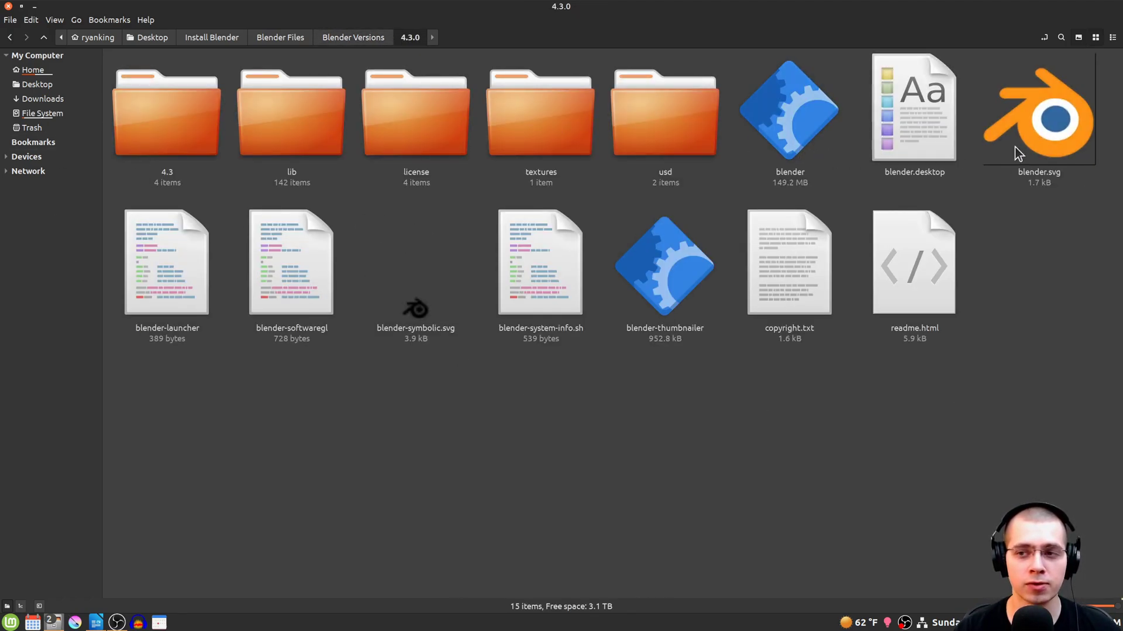
left_click(1076, 132)
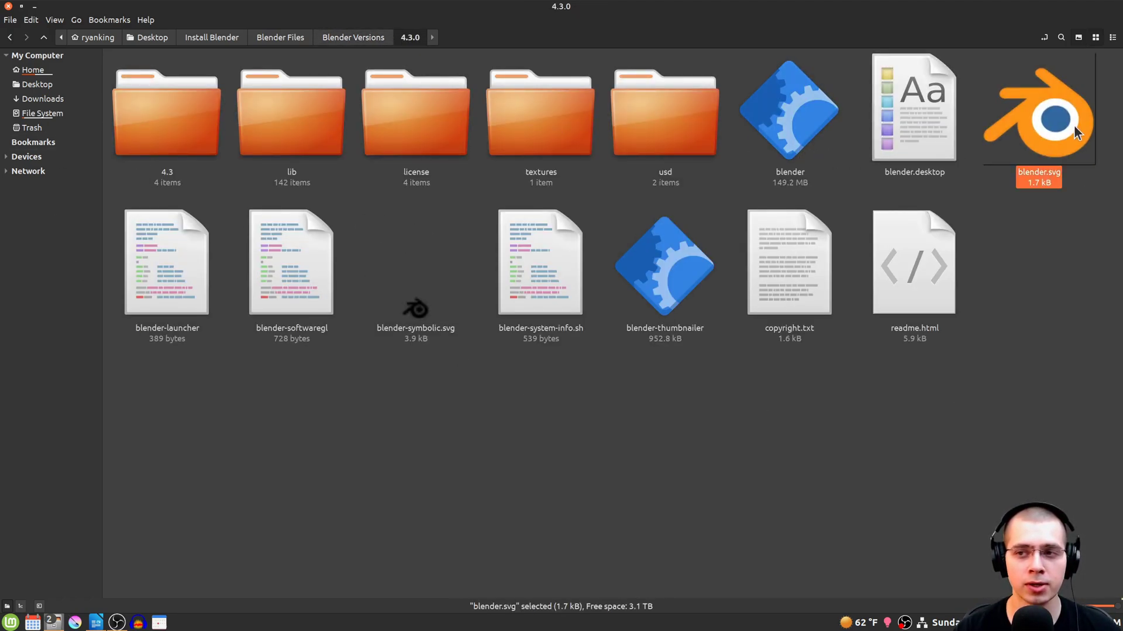
left_click(1062, 262)
left_click(825, 111)
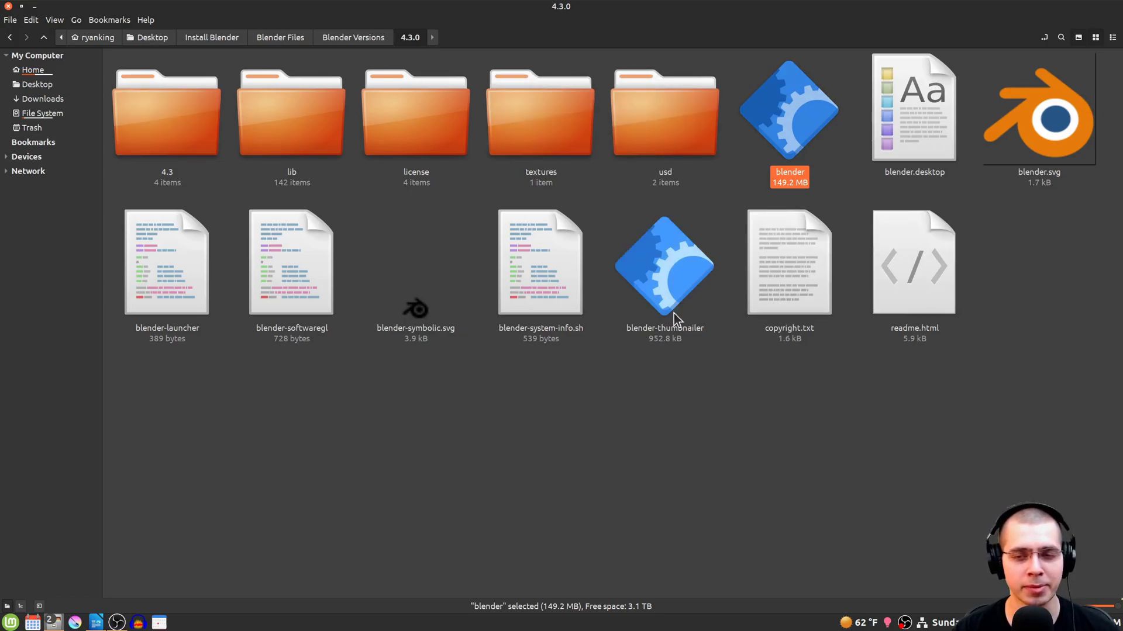
left_click(725, 366)
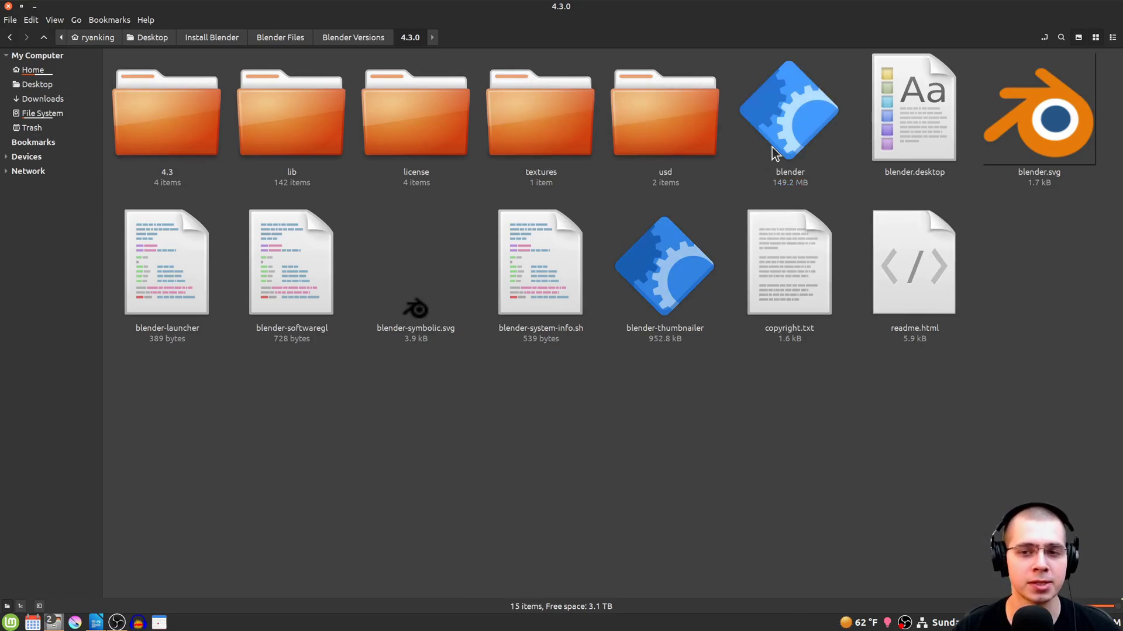
- Launch Blender from the blender program file, dismiss its splash screen and quit it
left_click(794, 127)
double_click(798, 129)
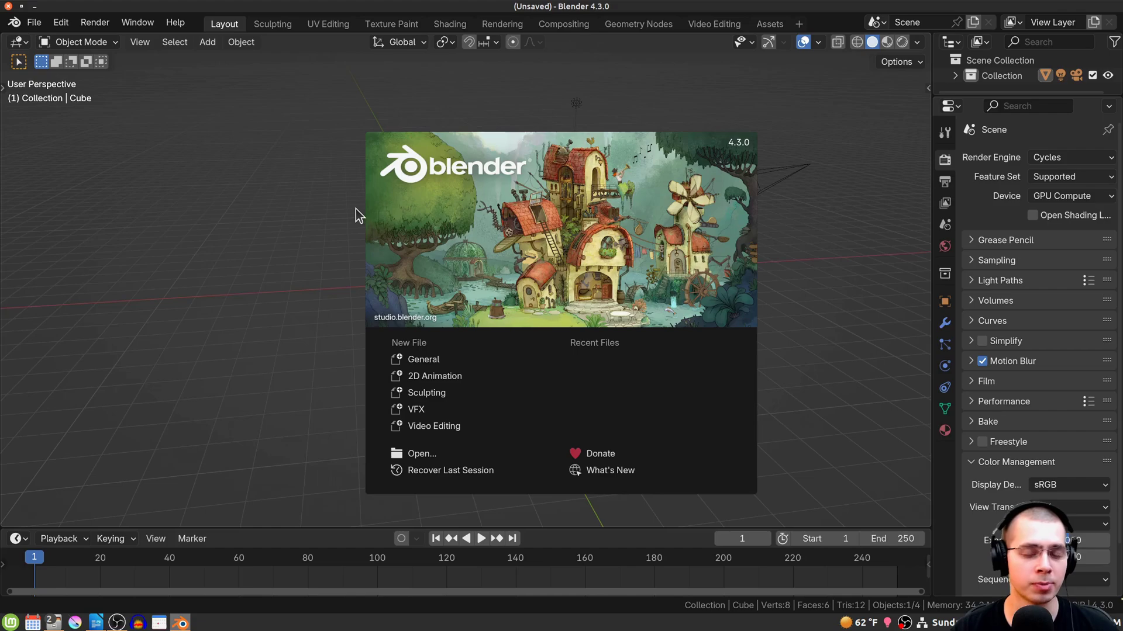
left_click(469, 194)
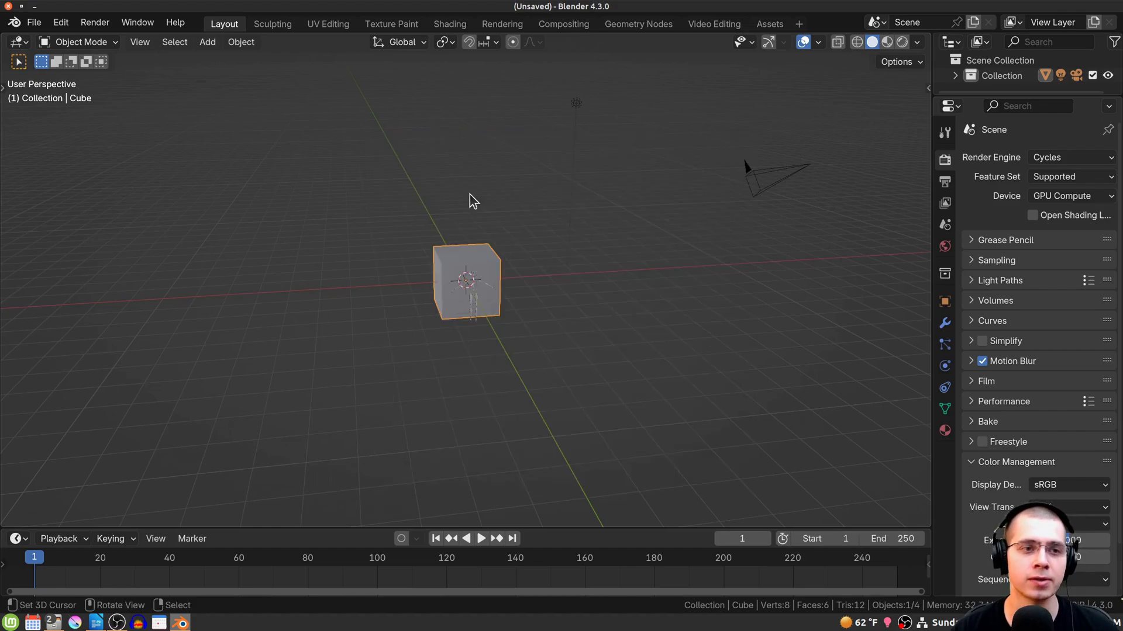
key("ctrl+q")
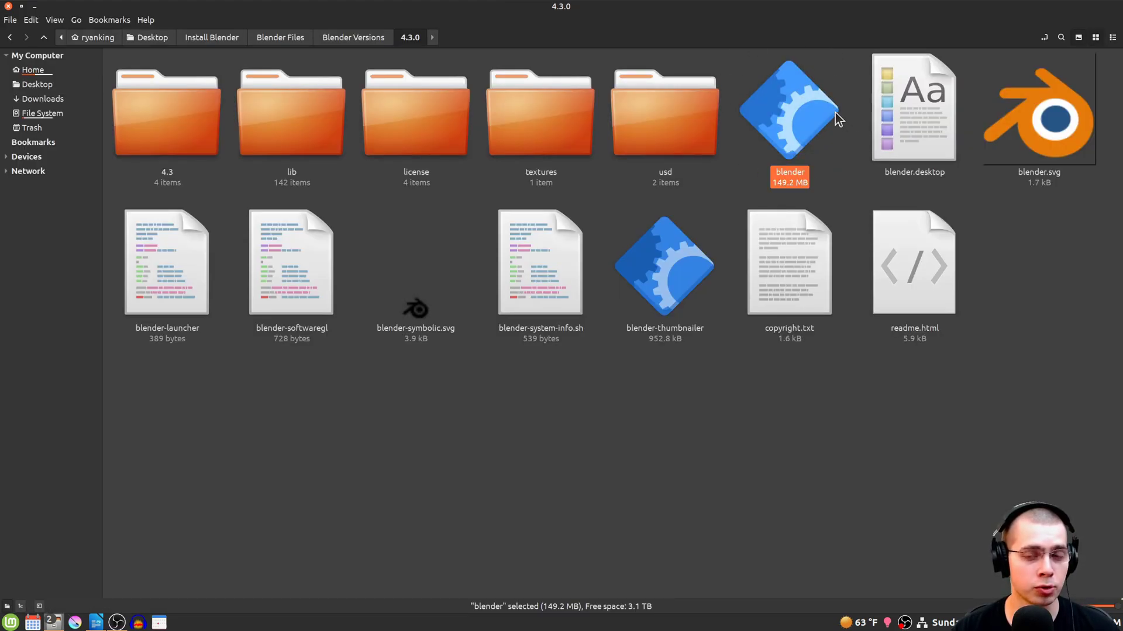
- Open the menu editor from the start menu's configuration and begin a new item in the Graphics category
right_click(12, 623)
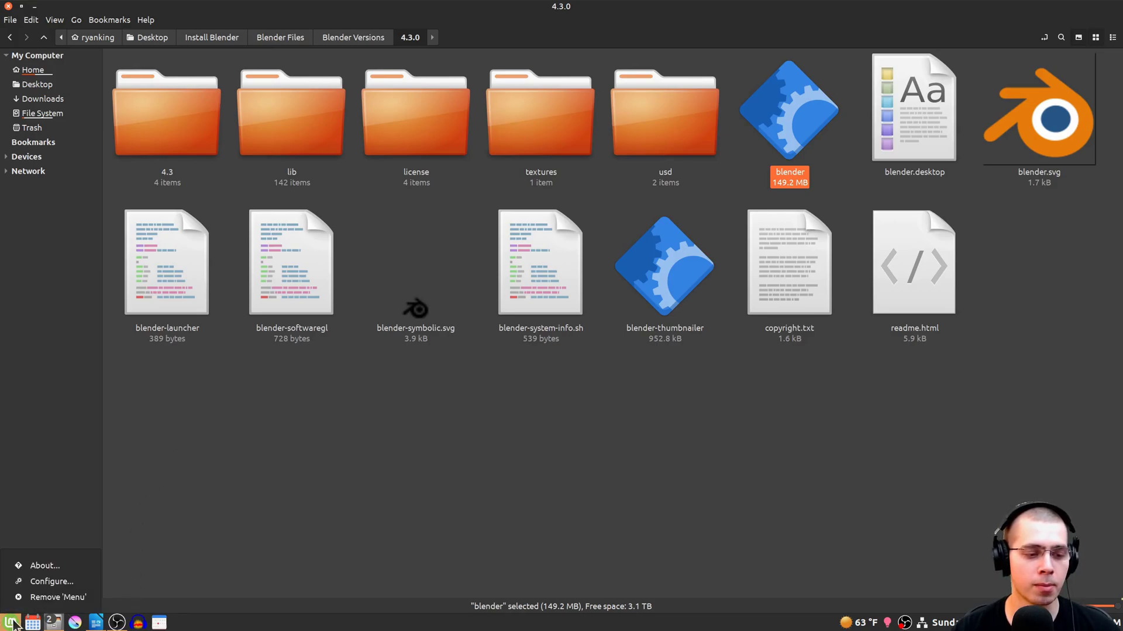
left_click(36, 582)
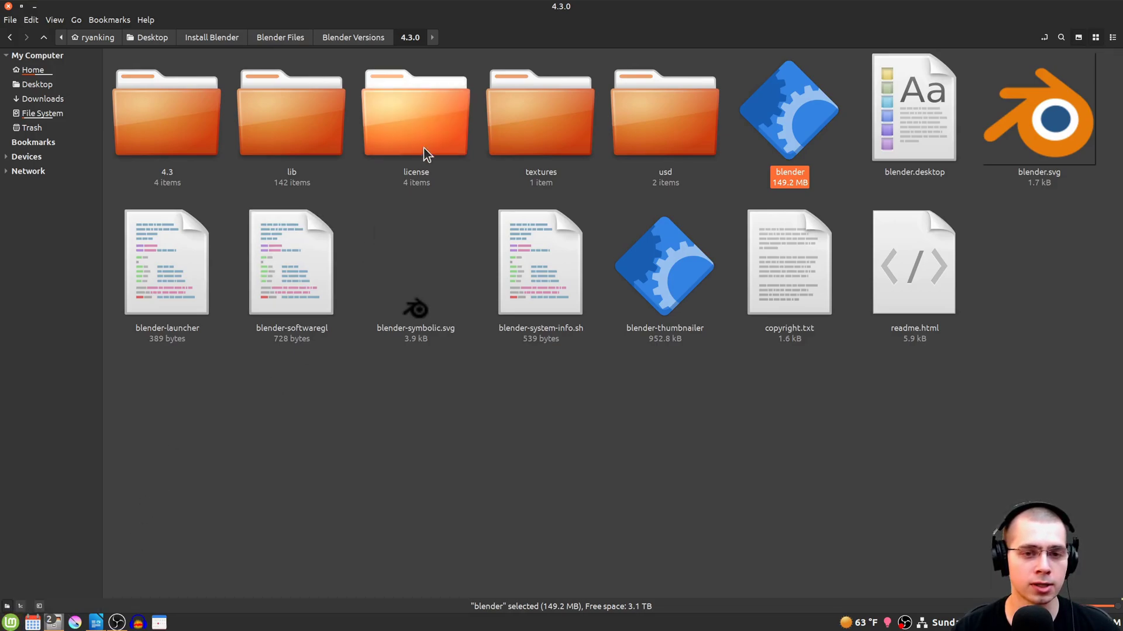
left_click_drag(608, 163, 631, 139)
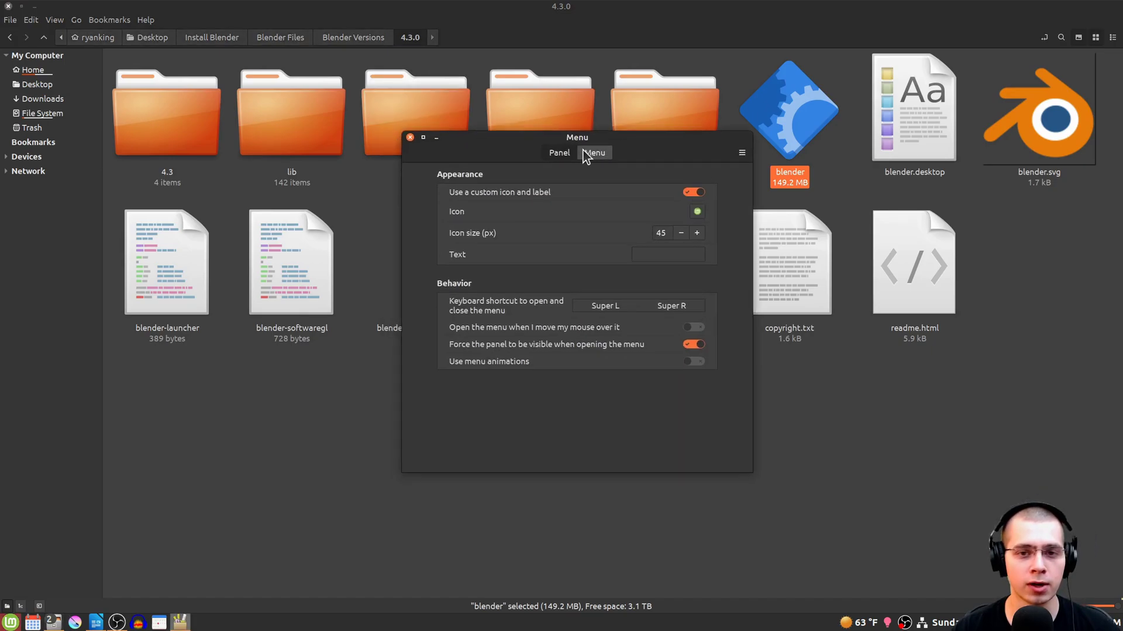
left_click(594, 153)
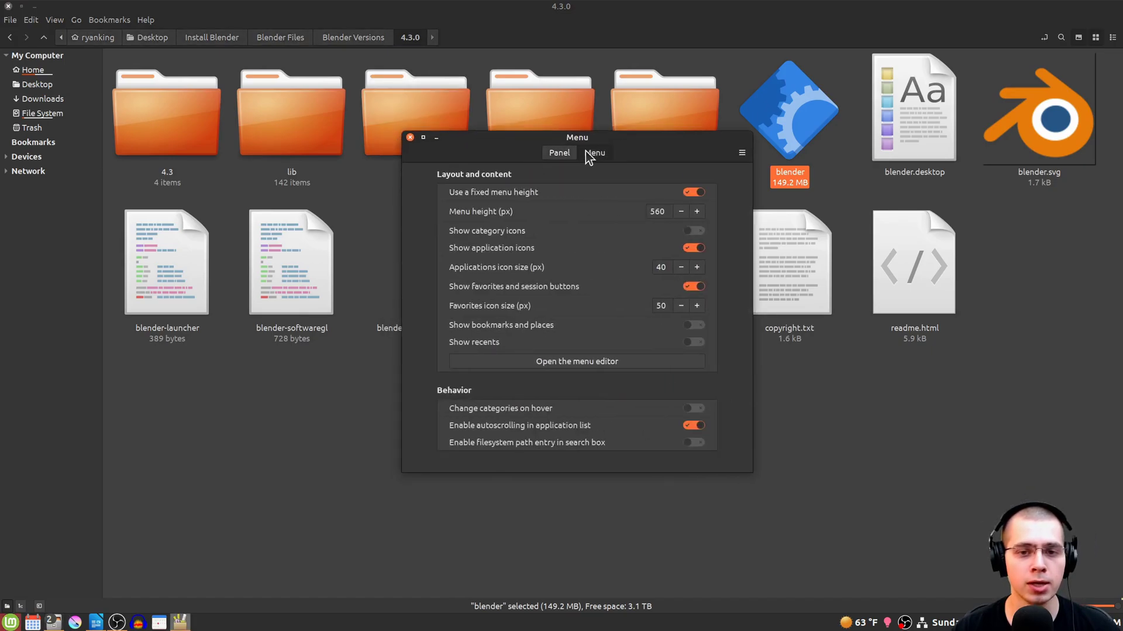
left_click(544, 363)
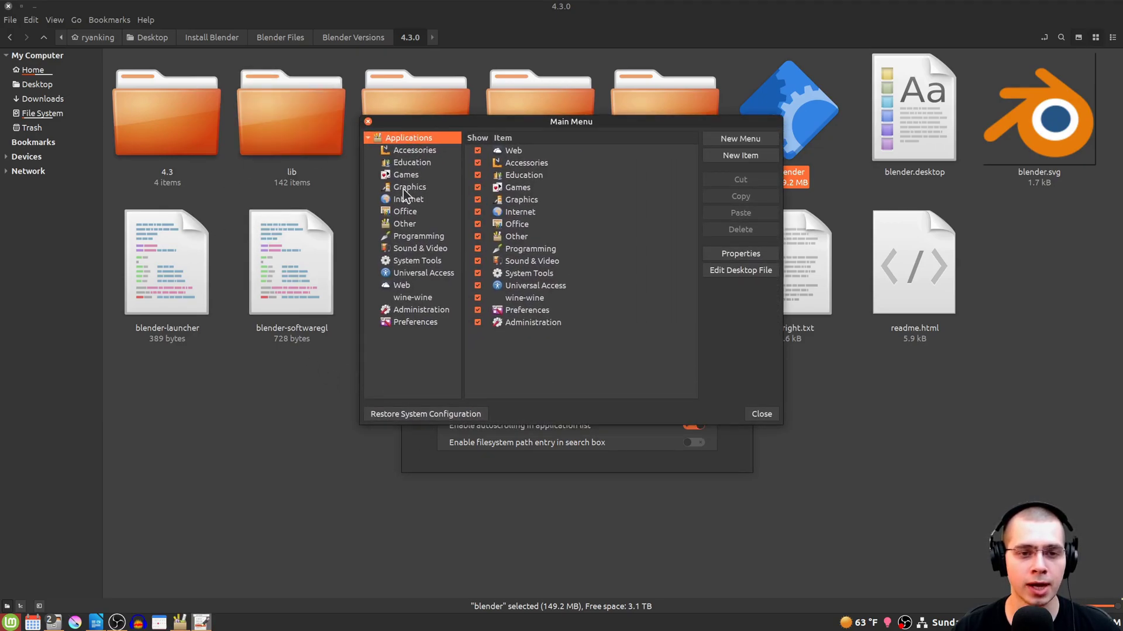
left_click(408, 188)
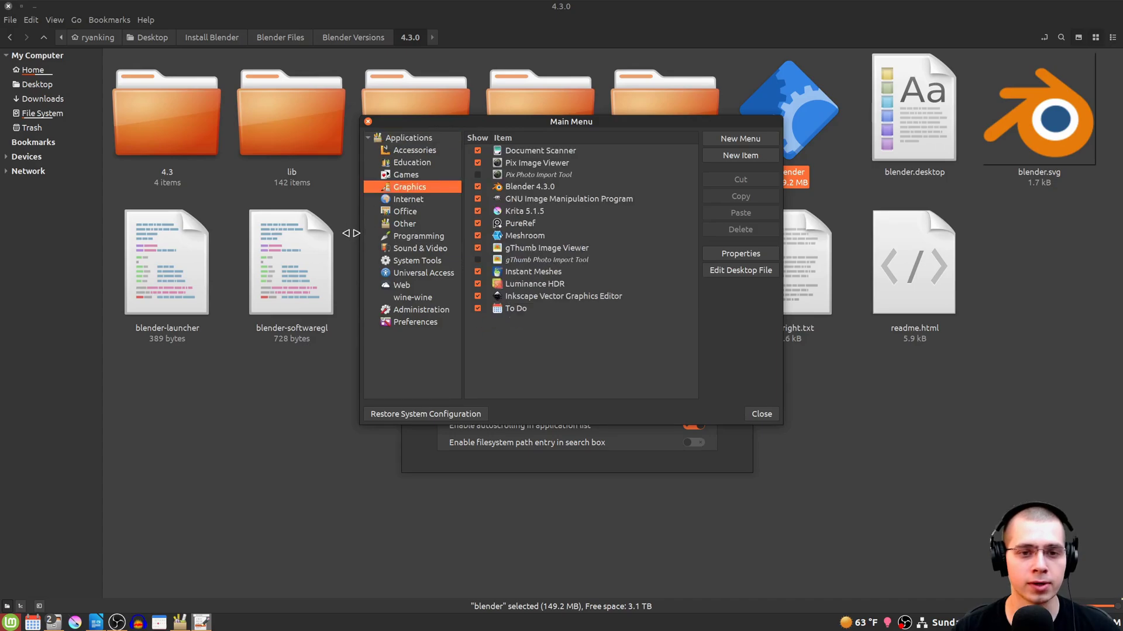
left_click(724, 159)
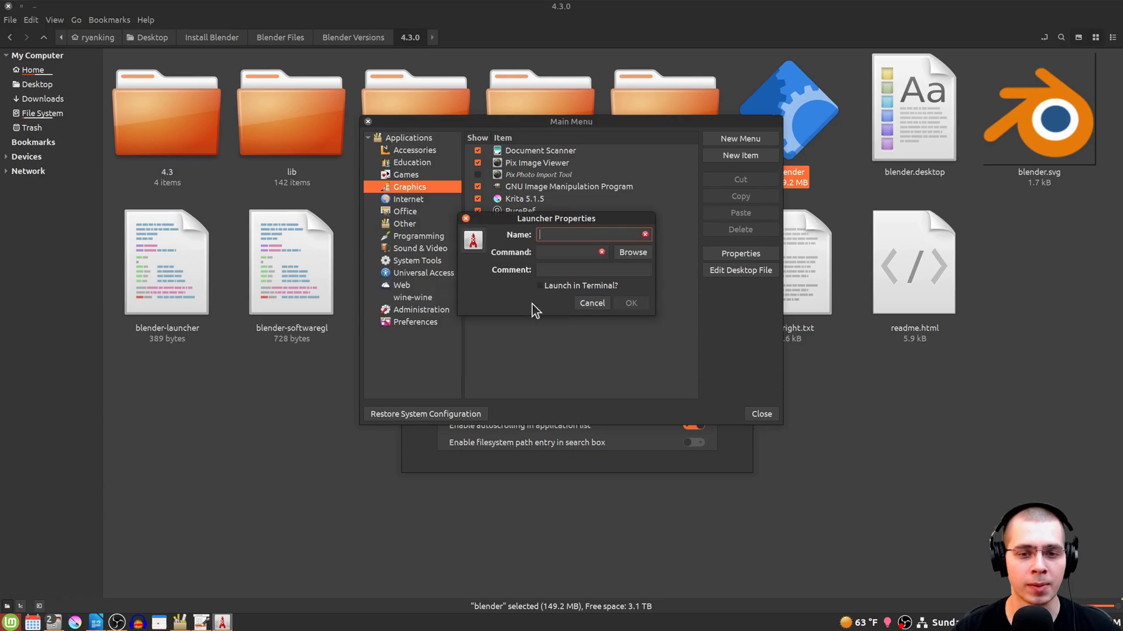
- Set the launcher's command to the blender program file in the 4.3.0 folder
left_click(559, 255)
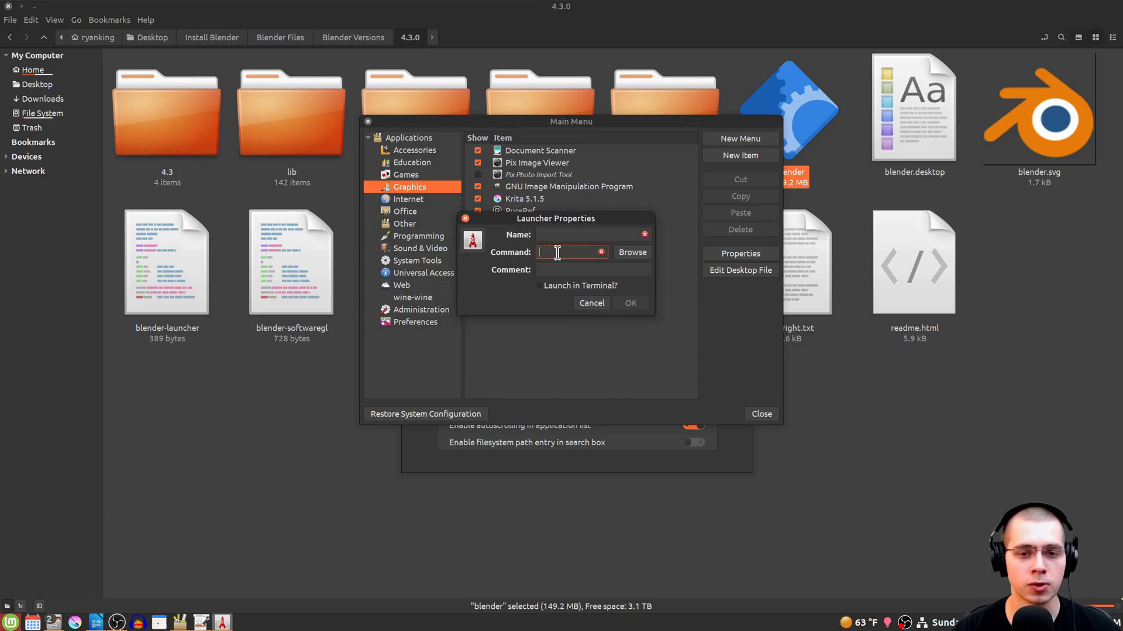
left_click(631, 256)
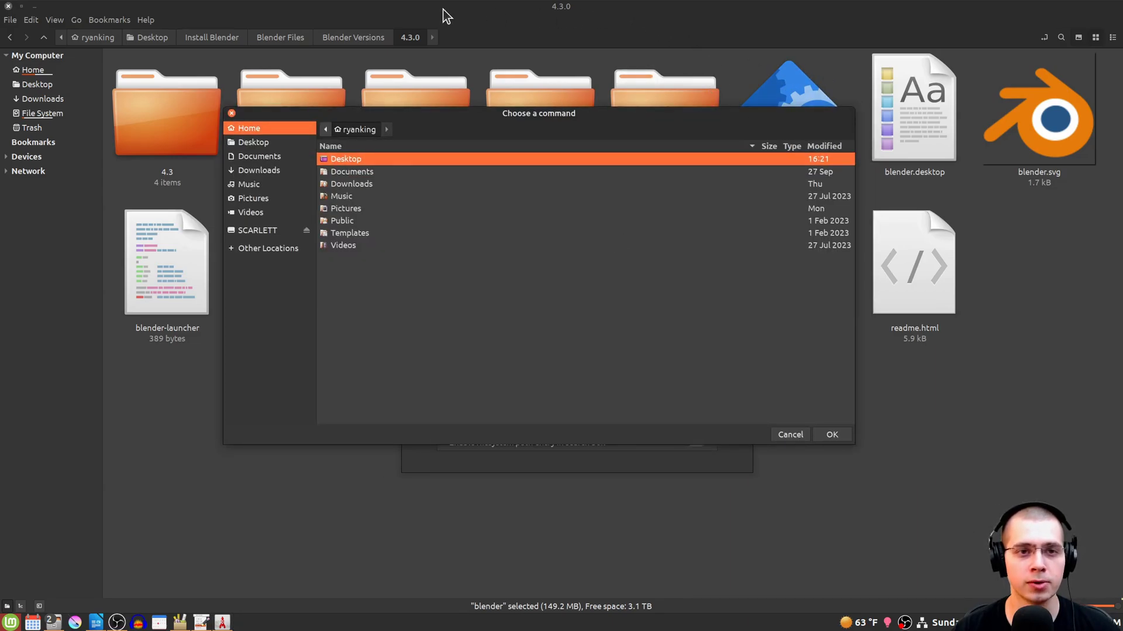
left_click_drag(442, 15, 725, 23)
left_click_drag(514, 114, 351, 128)
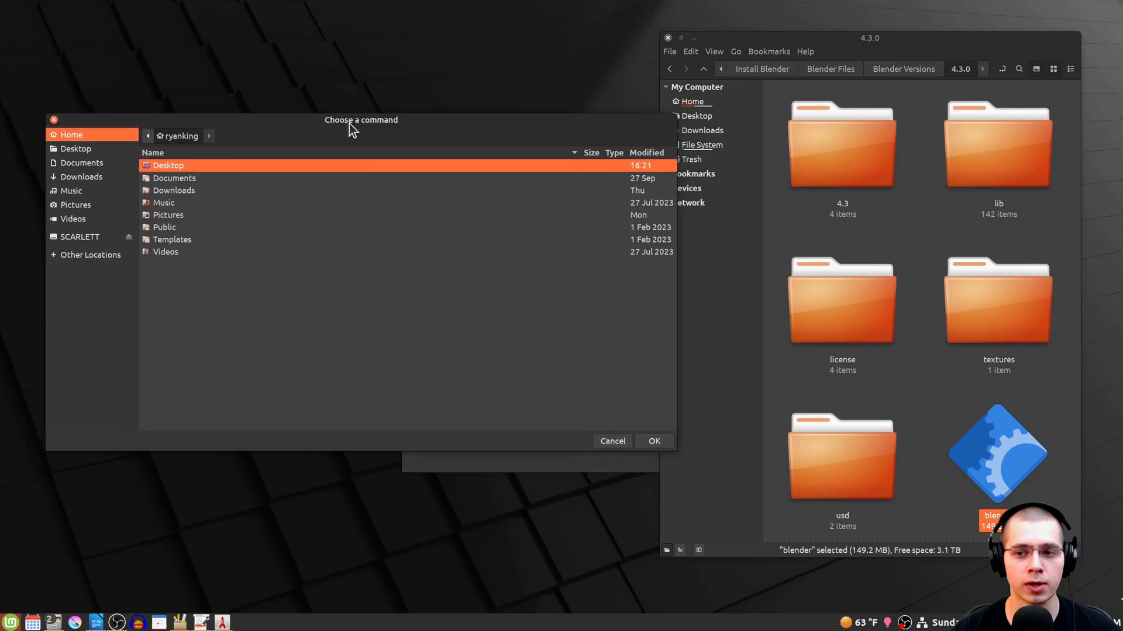
left_click(1006, 469)
left_click_drag(1005, 462, 327, 253)
left_click_drag(358, 118, 494, 108)
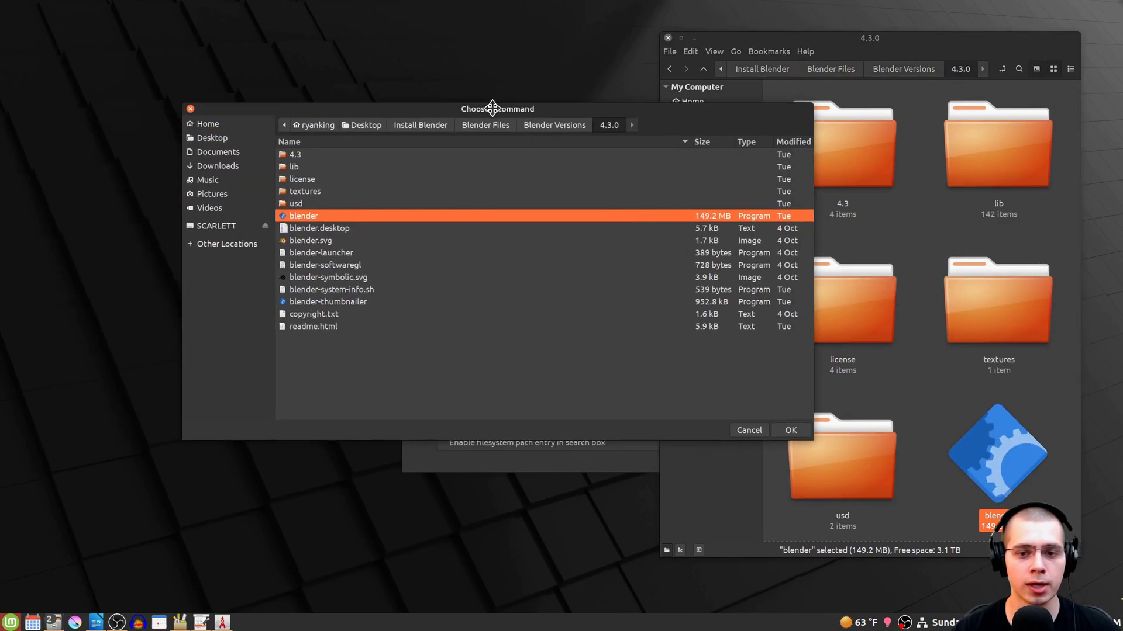
left_click(792, 431)
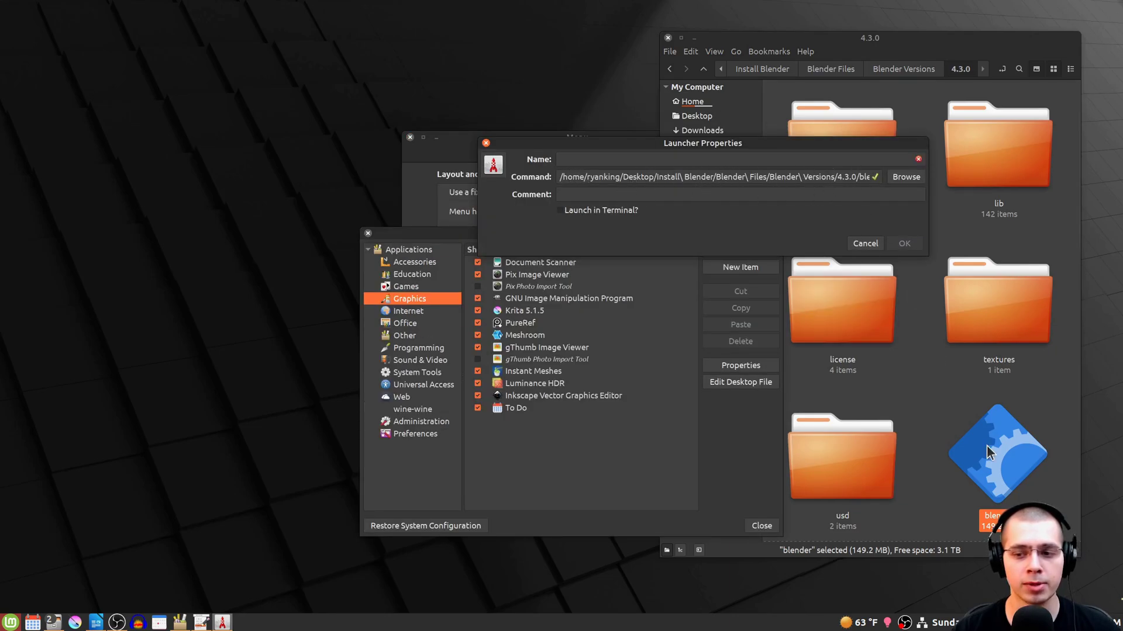
- Name the new launcher "Blender 4.3.0"
left_click_drag(632, 148, 621, 148)
left_click(594, 159)
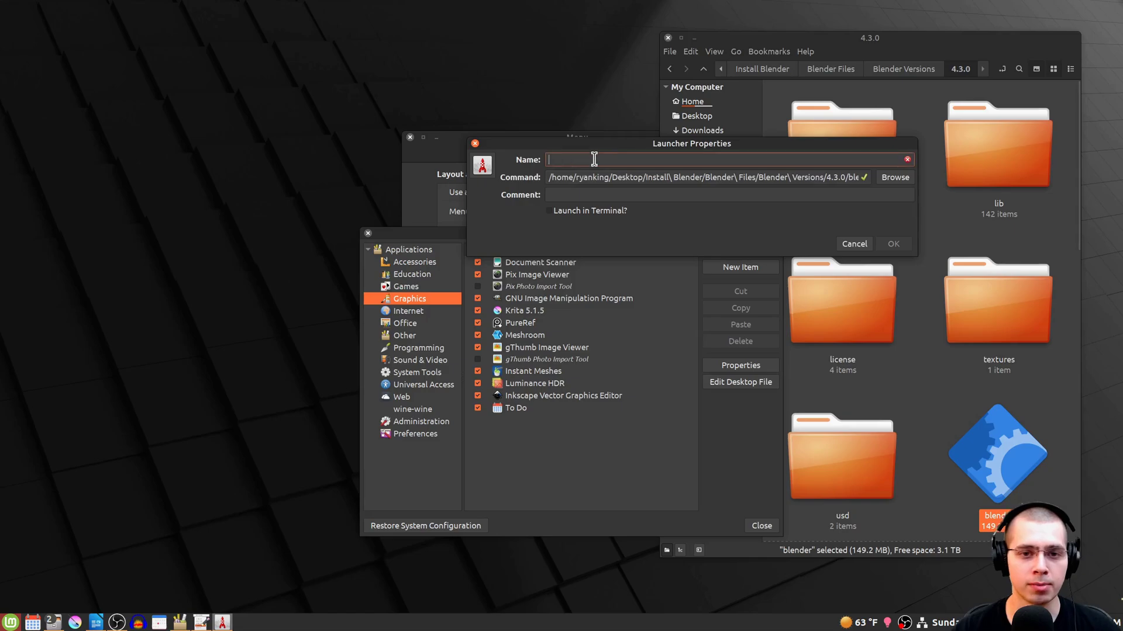
type("Blender")
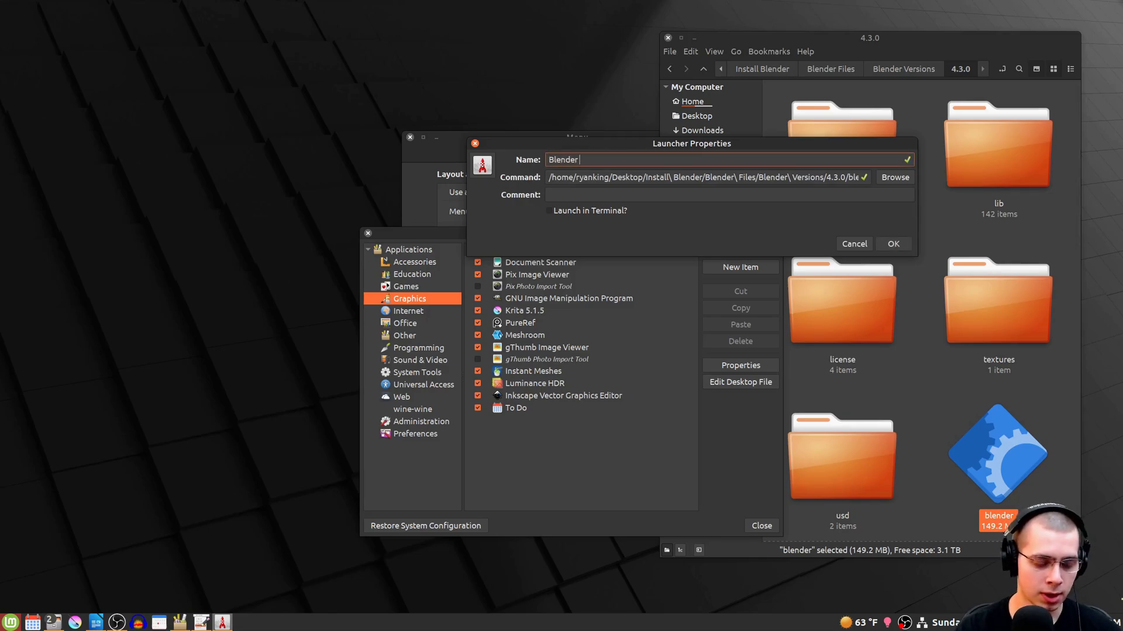
type(" 4")
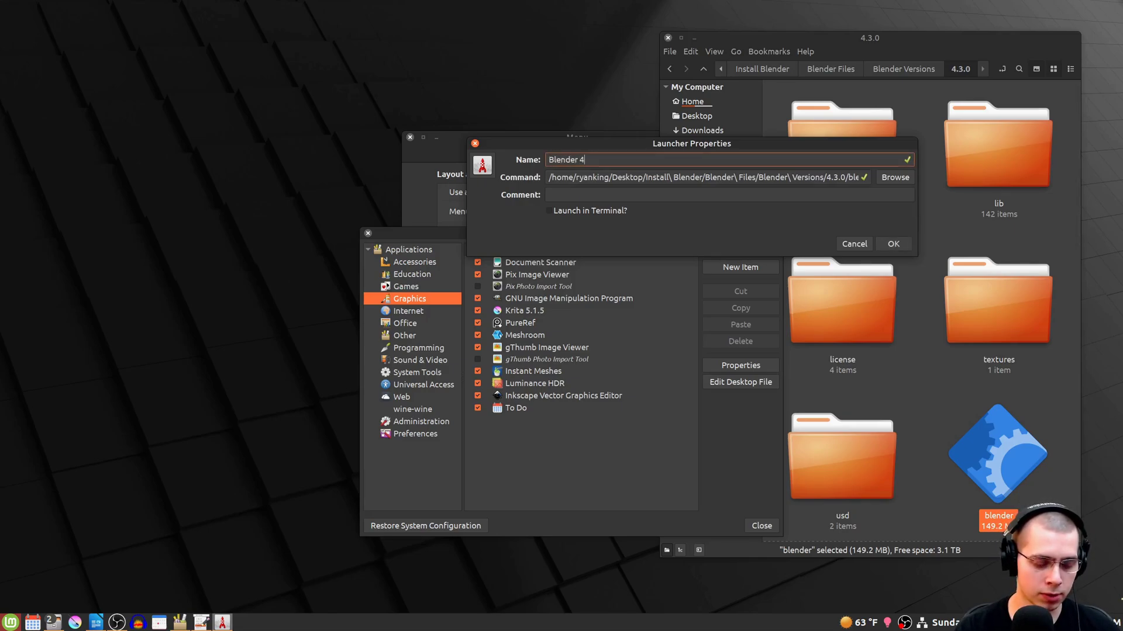
type(".3.")
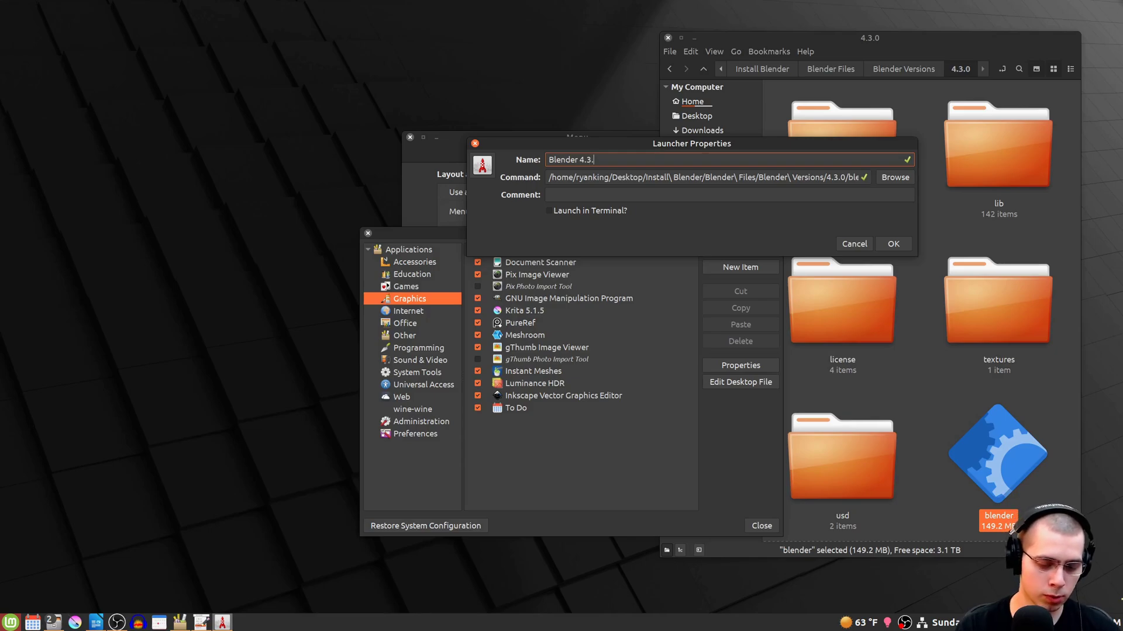
type("0")
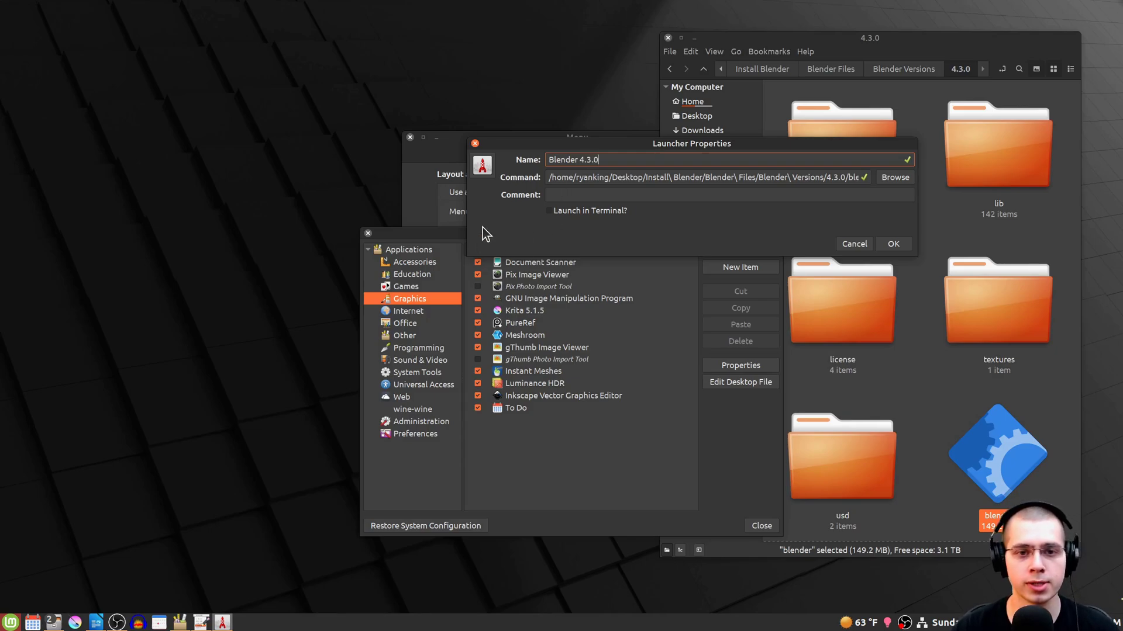
- Set the launcher's icon to the blender.svg file from the 4.3.0 folder
left_click(485, 168)
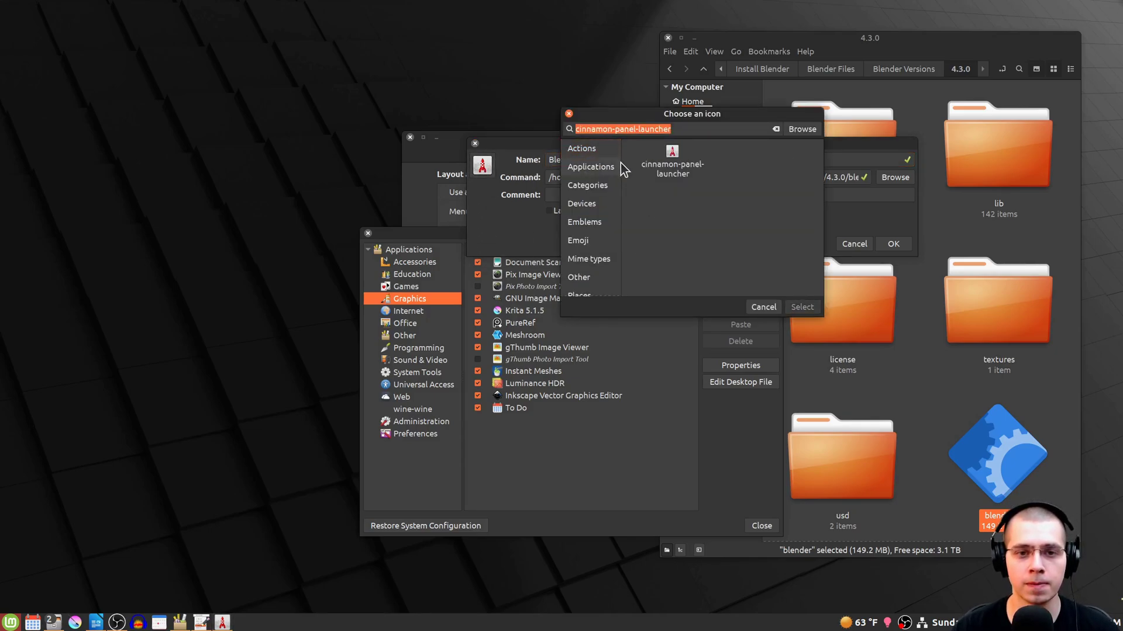
left_click(800, 131)
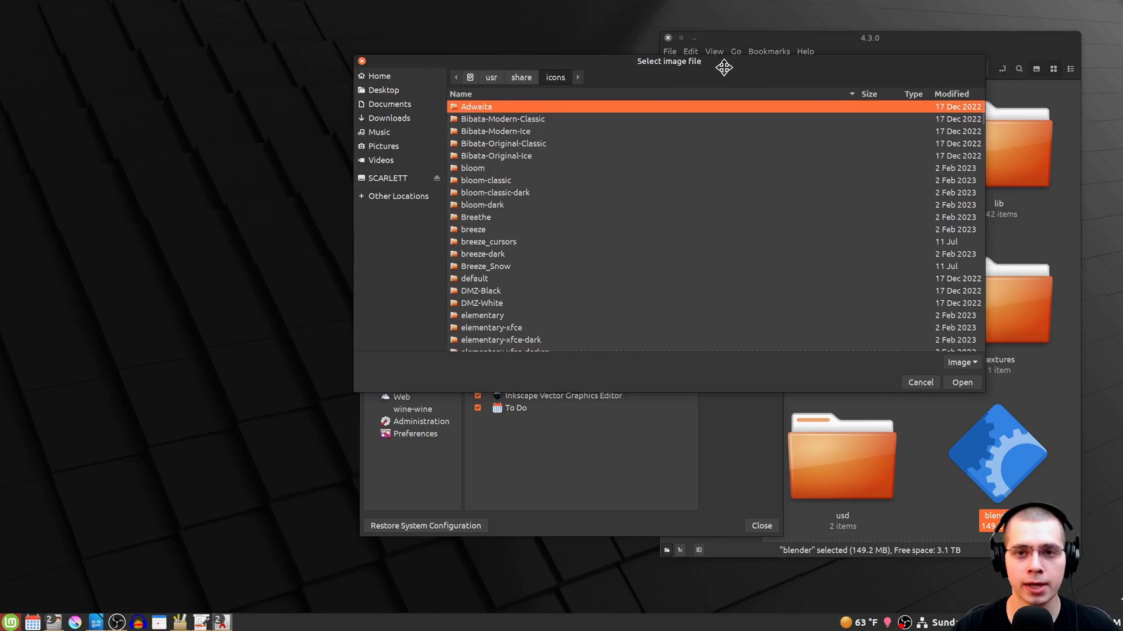
left_click(997, 46)
scroll(987, 266, "down", 7)
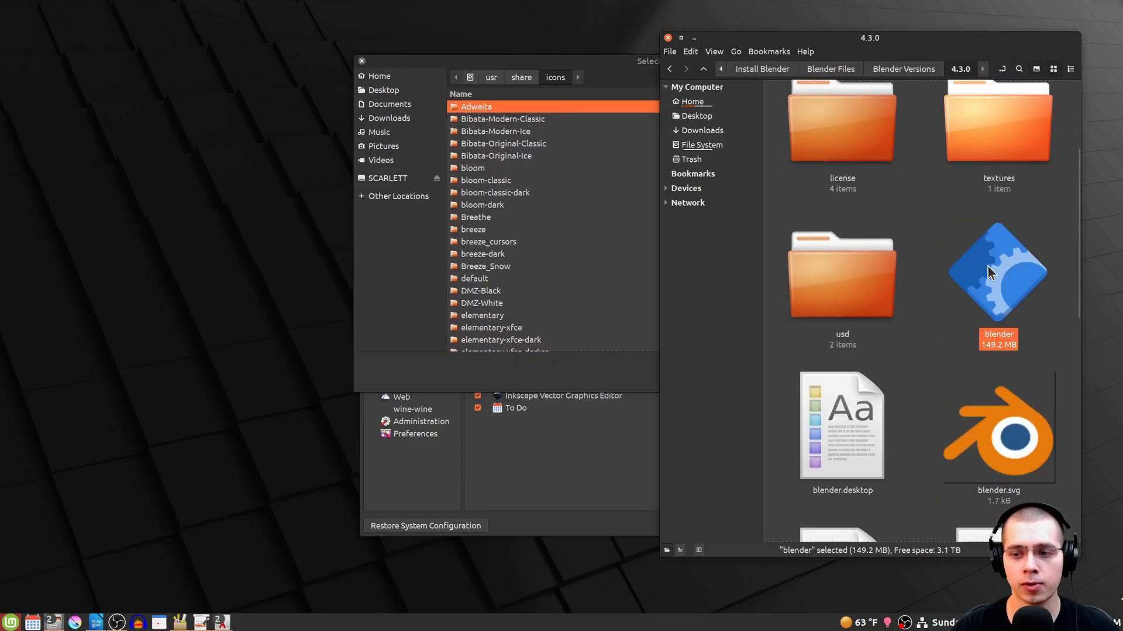
left_click(978, 204)
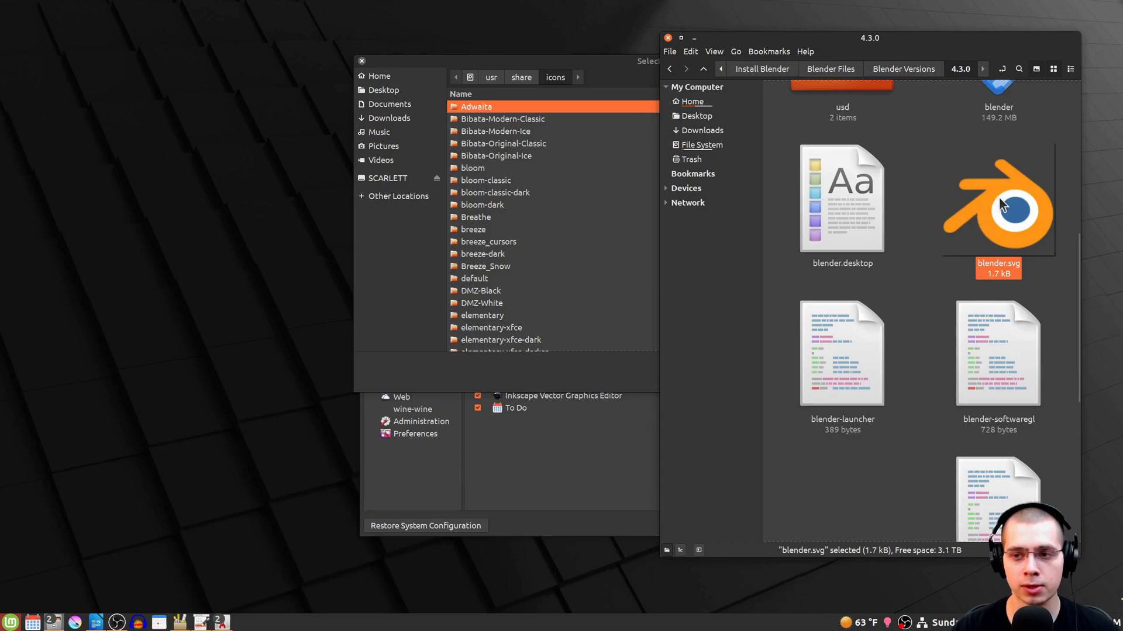
left_click_drag(1012, 223, 549, 202)
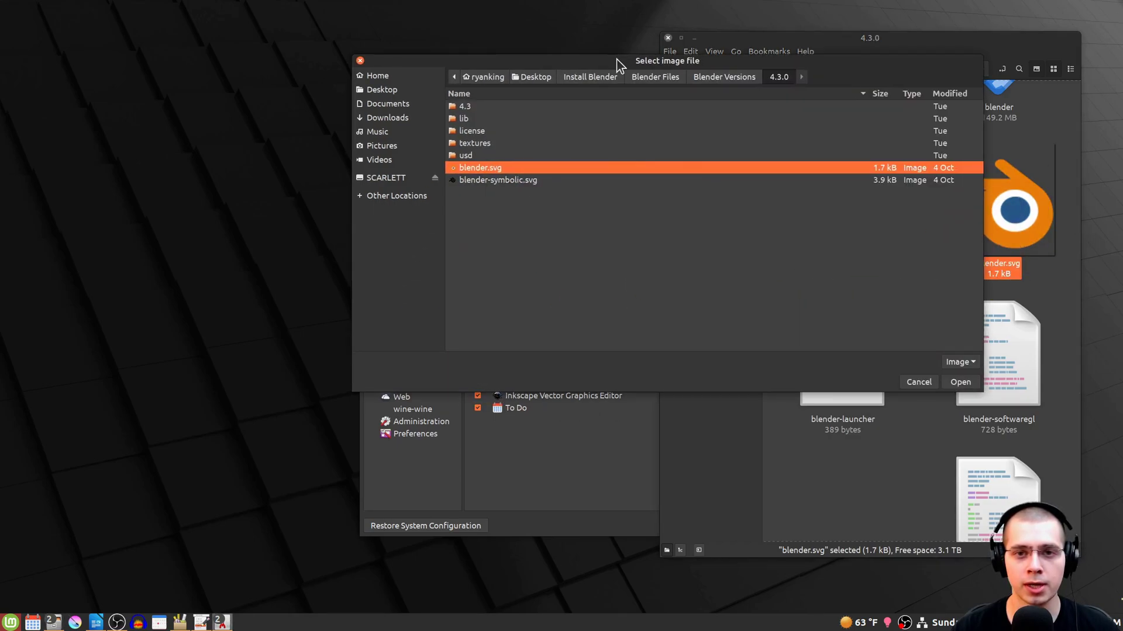
left_click(954, 383)
left_click_drag(665, 110, 516, 105)
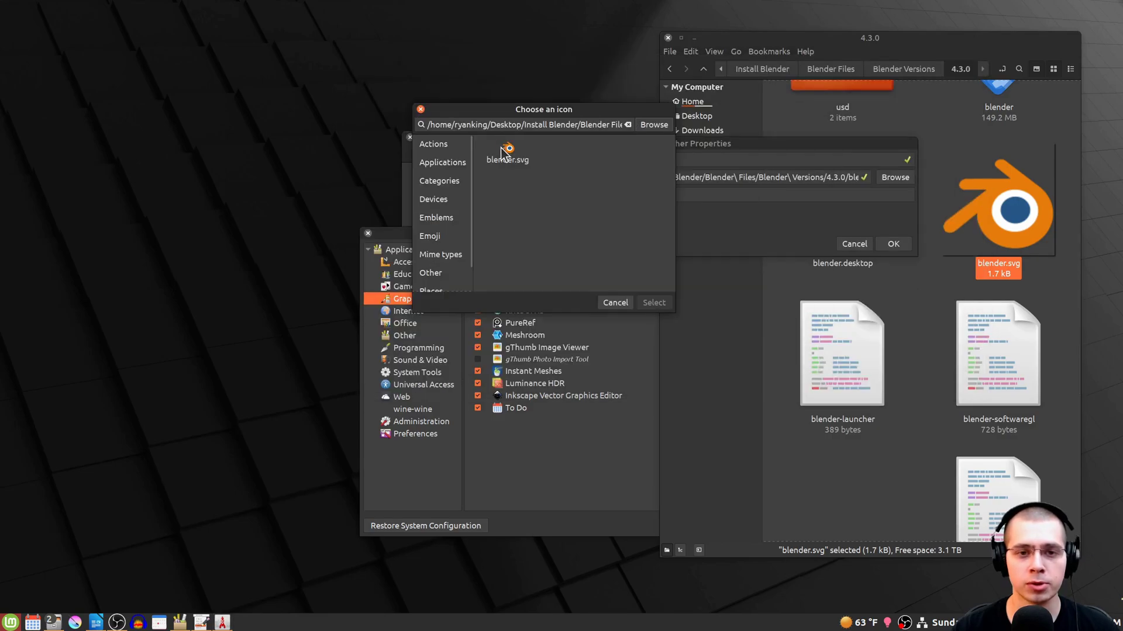
left_click(508, 152)
left_click(654, 303)
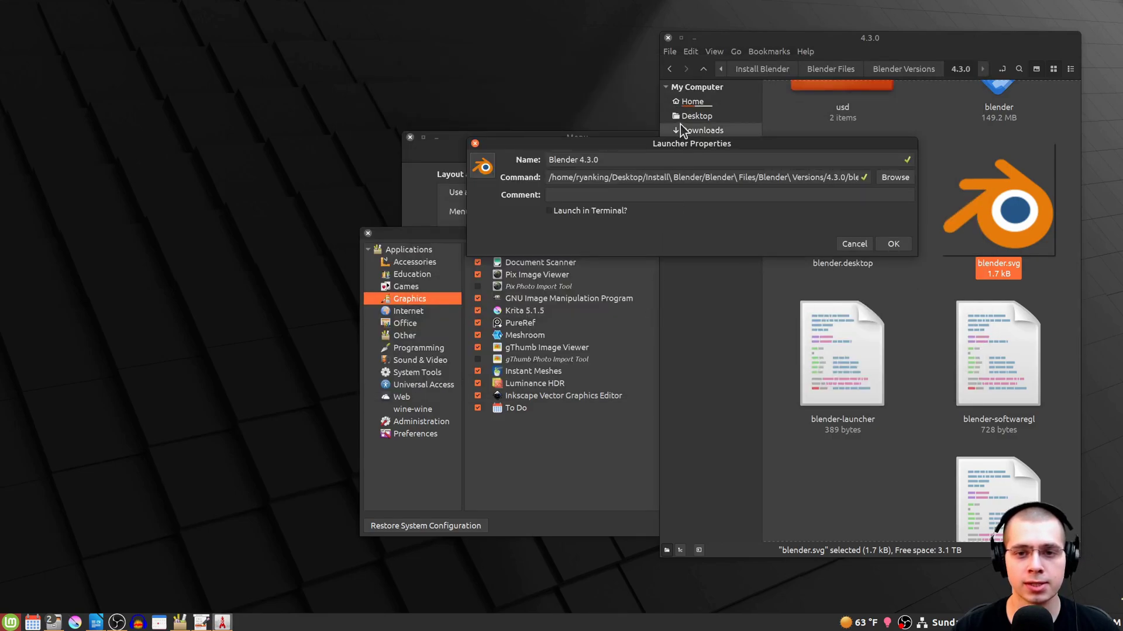
- Check the launcher's name and command, save it to the Graphics category, and close the menu editor and menu settings
left_click_drag(687, 143, 536, 157)
left_click_drag(450, 173, 384, 173)
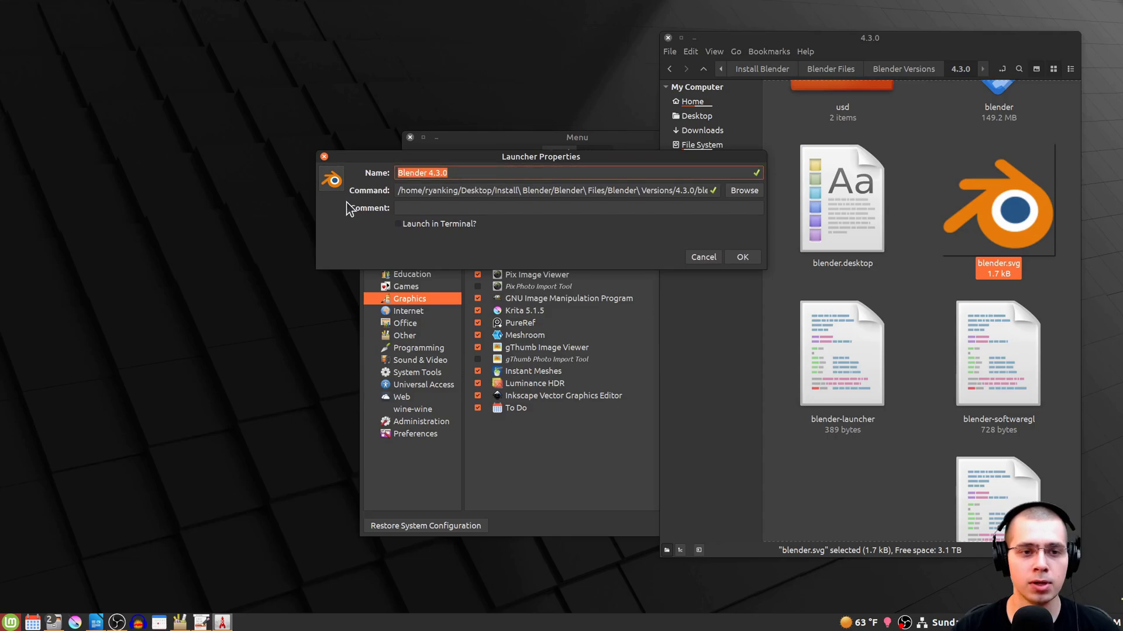
left_click(416, 193)
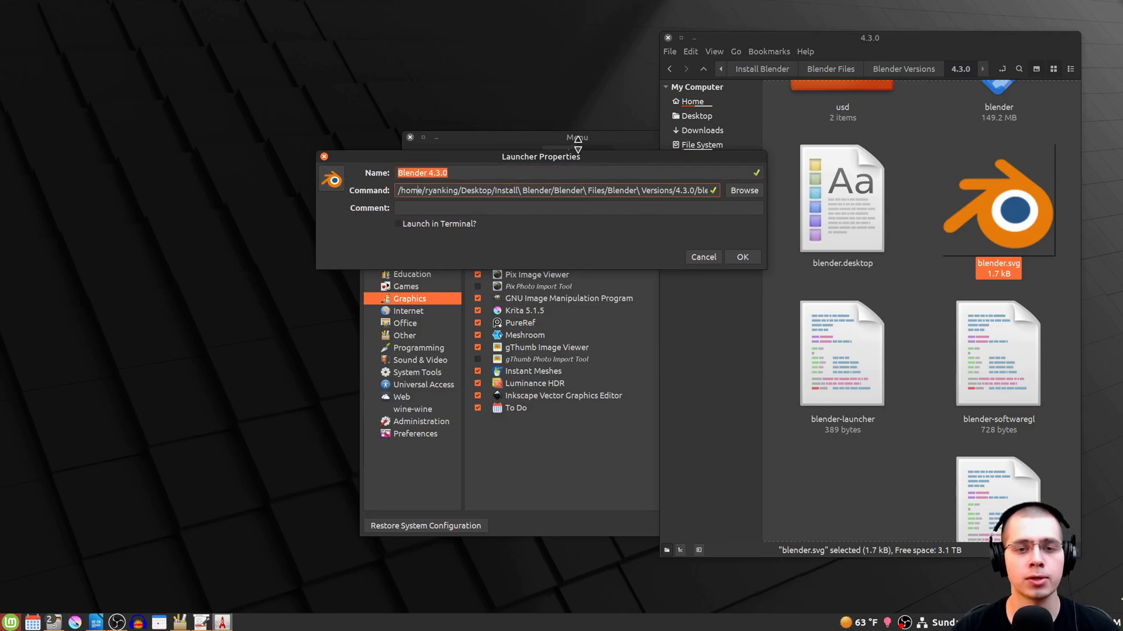
left_click(737, 258)
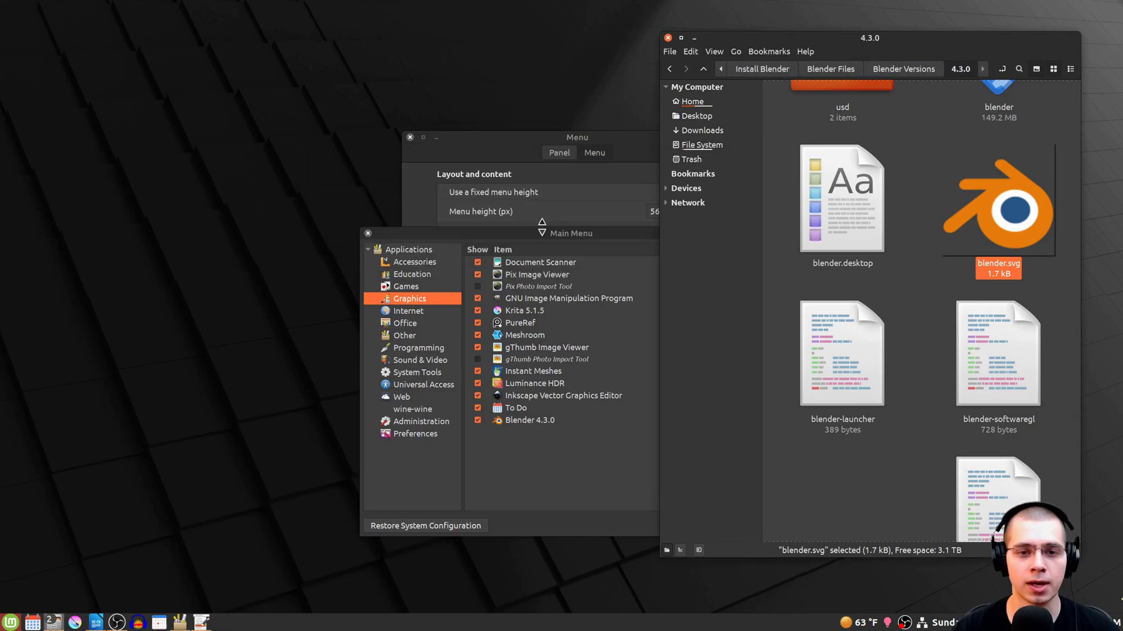
left_click(504, 365)
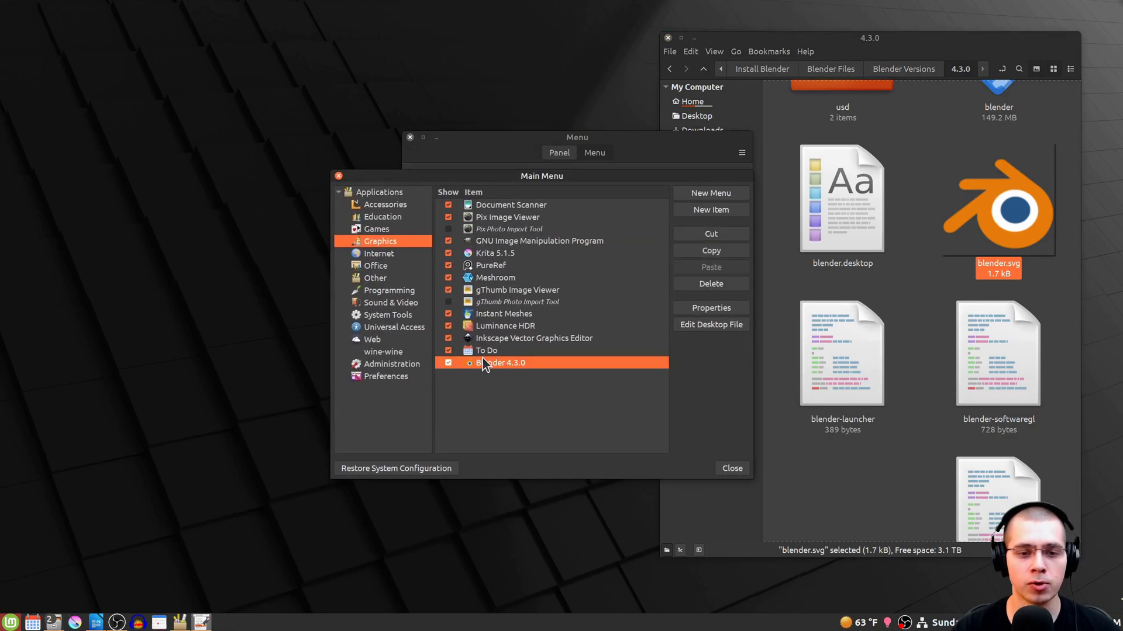
left_click(338, 177)
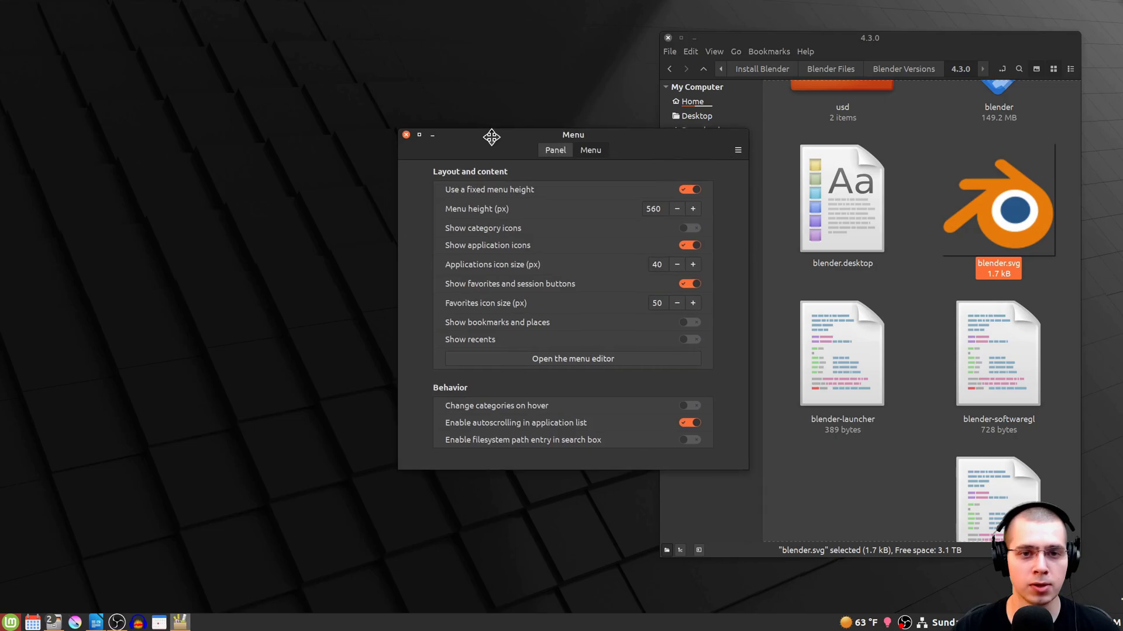
left_click(410, 137)
- Search the start menu for Blender, launch Blender 4.3.0, and pin its launcher to the panel before the Krita icon
left_click_drag(685, 69, 498, 71)
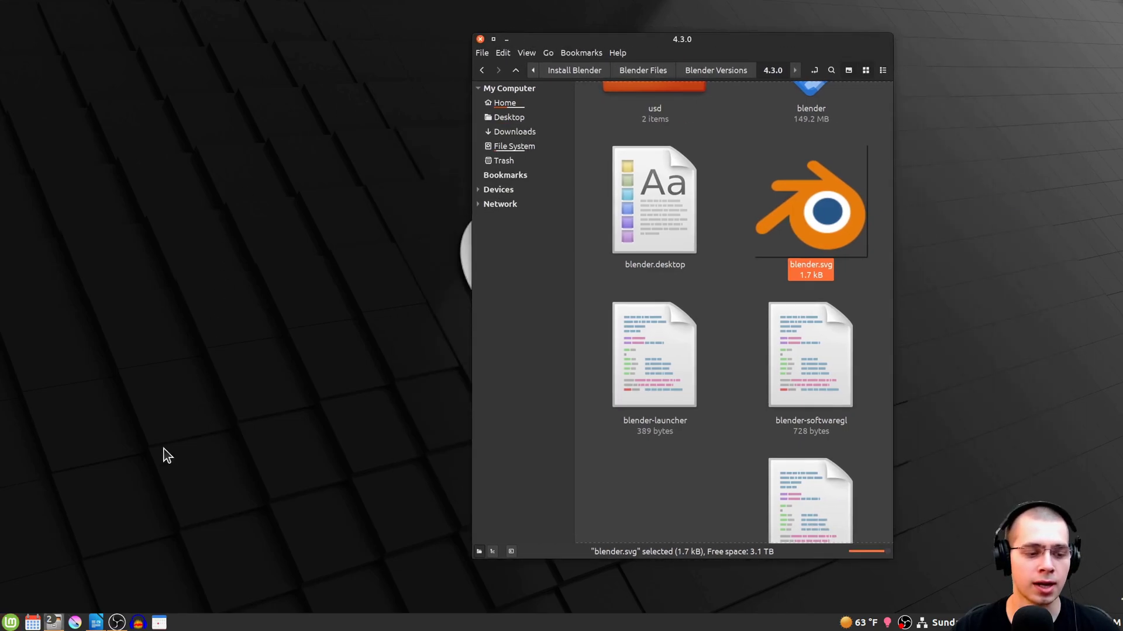
left_click(4, 626)
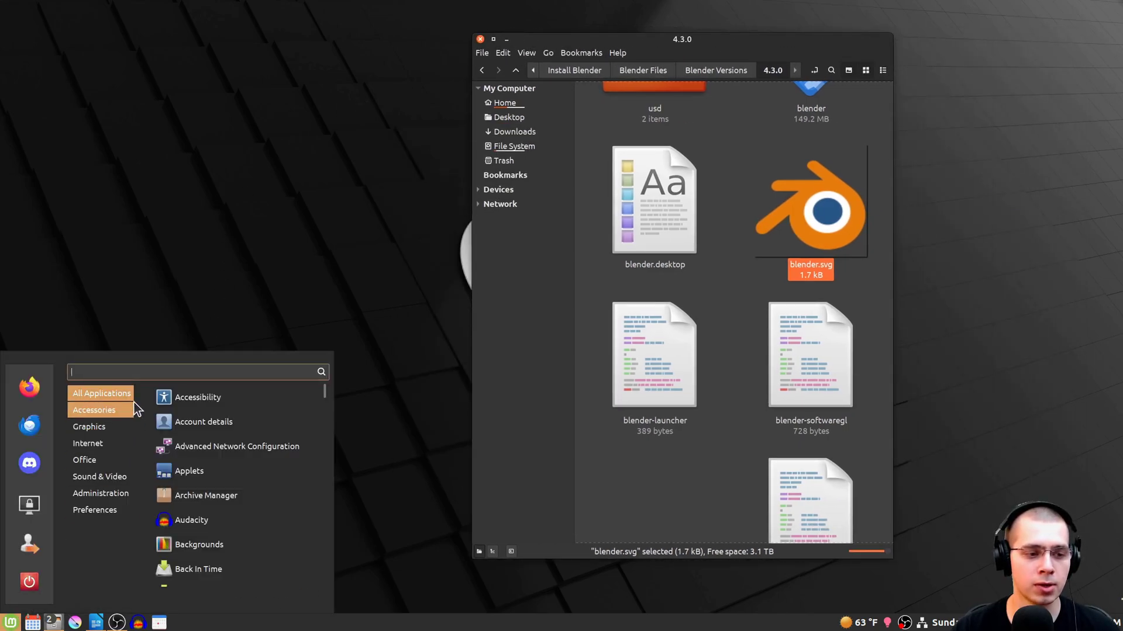
type("blender")
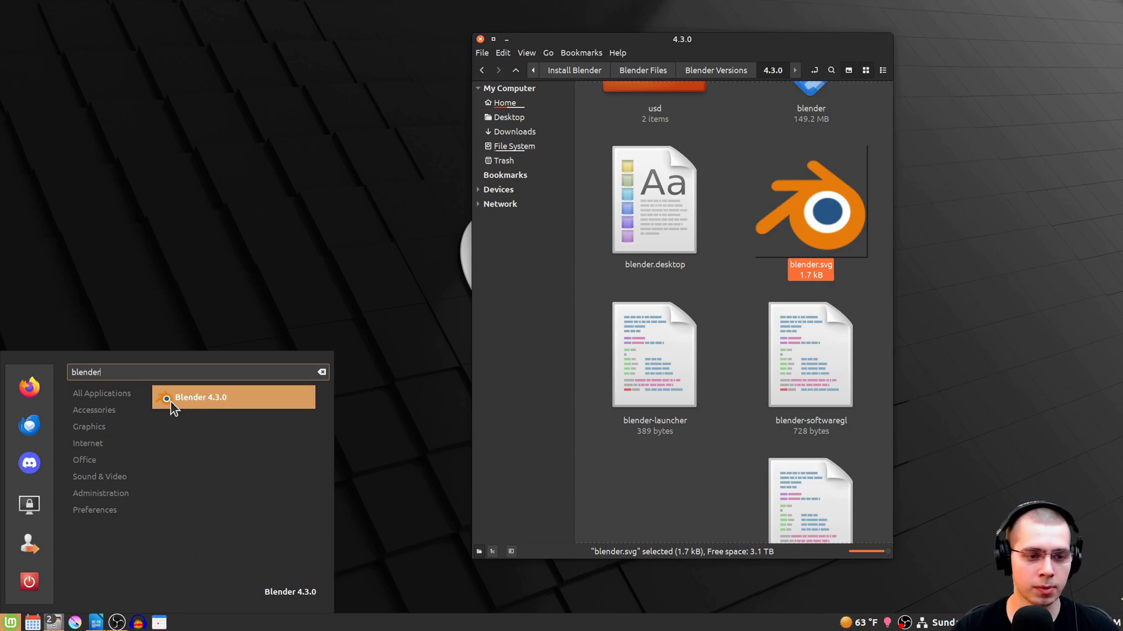
left_click(223, 399)
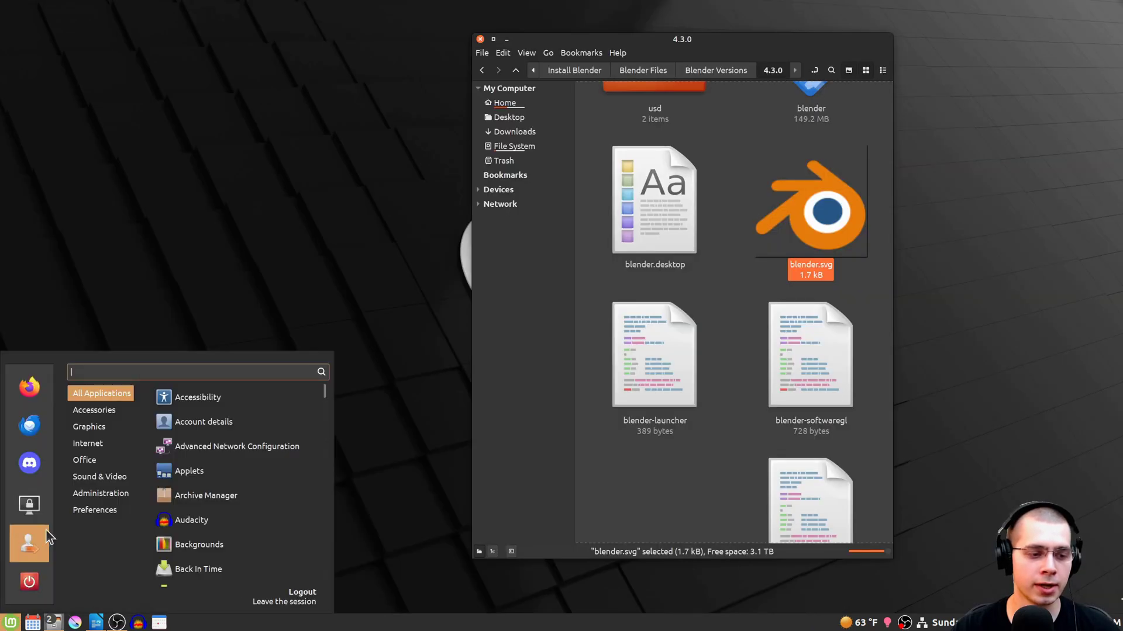
type("blend")
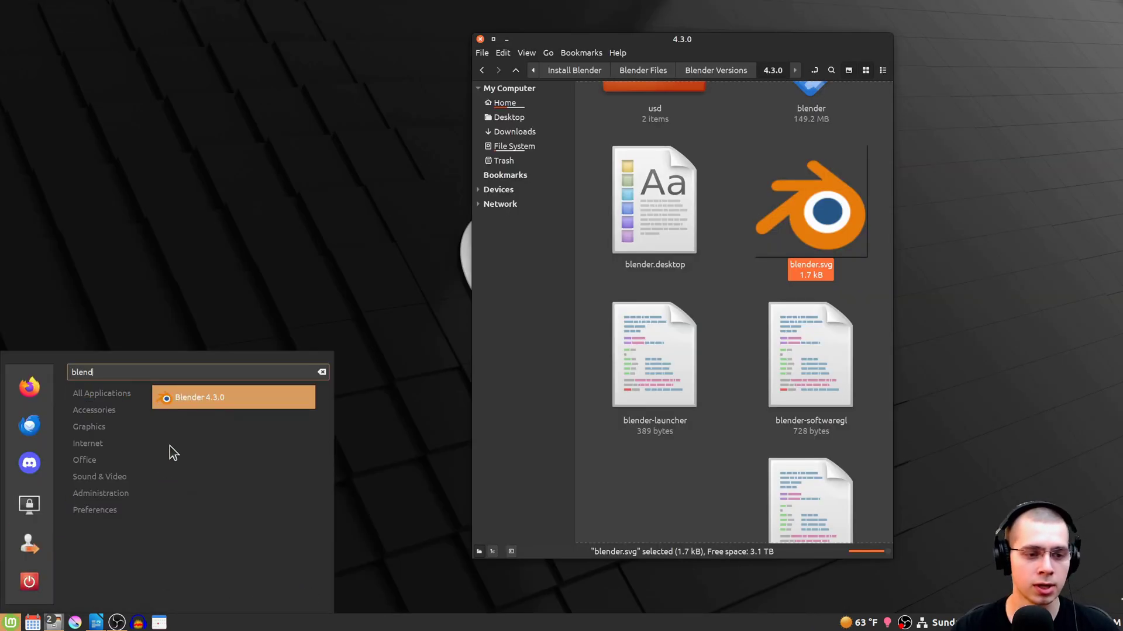
left_click_drag(177, 397, 82, 625)
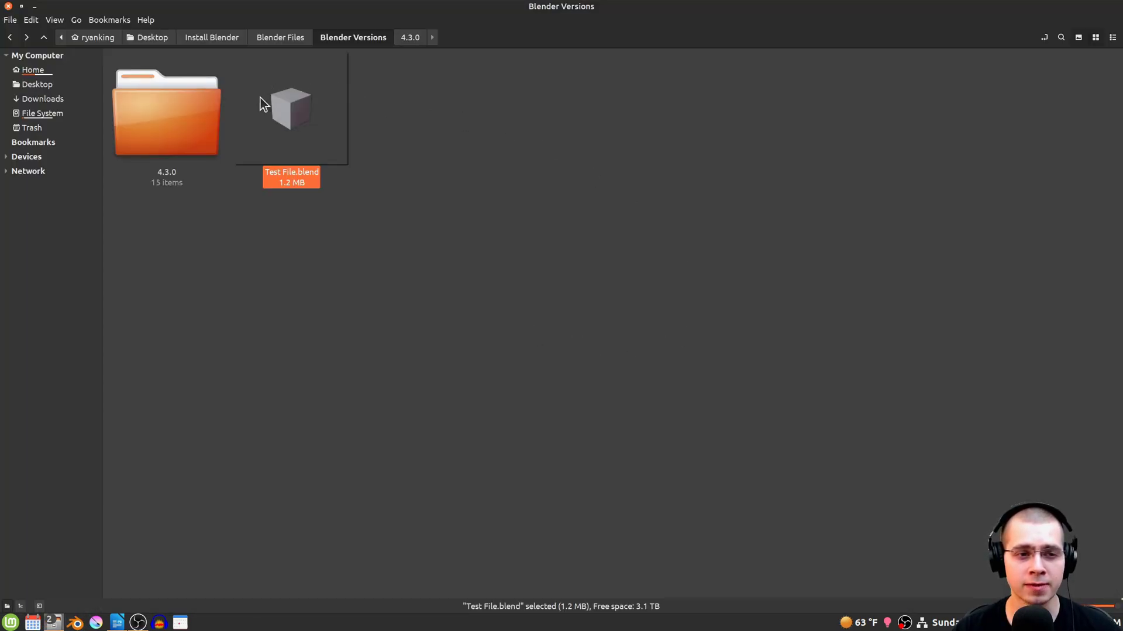
- Try to open Test File.blend in the Blender Versions folder with its current file association
double_click(308, 135)
left_click(490, 260)
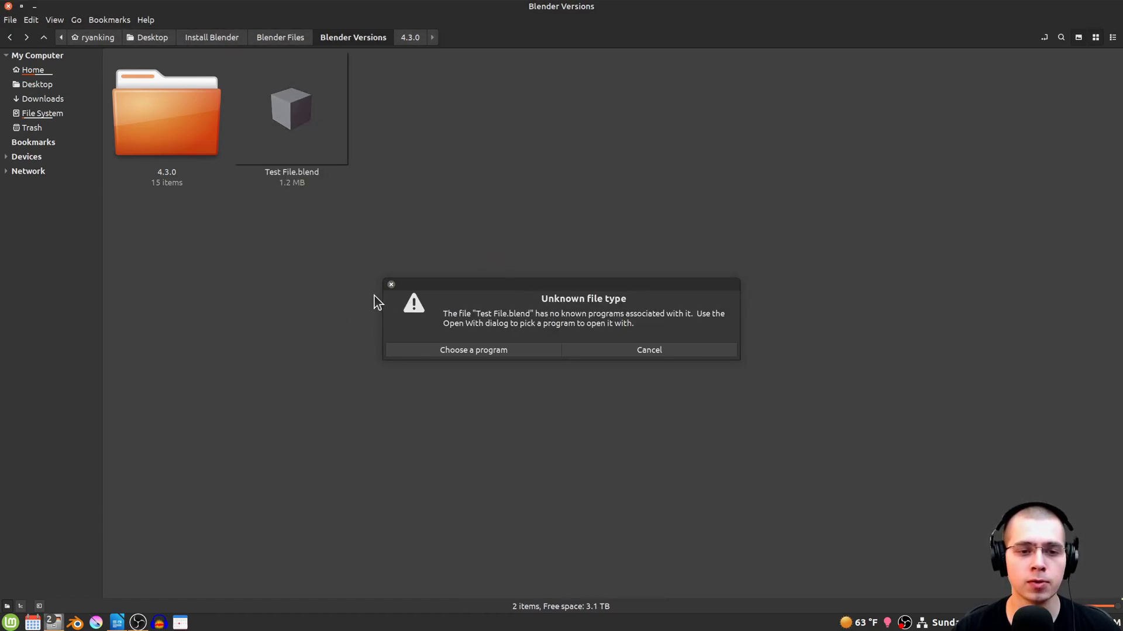
left_click(391, 285)
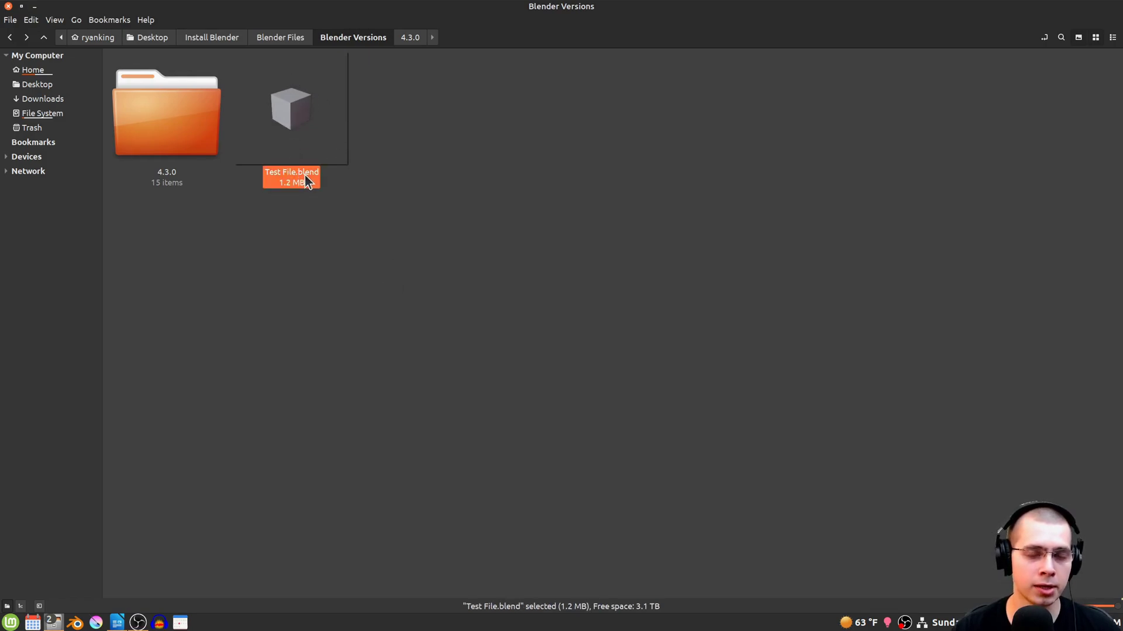
- Set the blender program file in the 4.3.0 folder as the default custom application for Test File.blend and other Blender scene files
right_click(297, 123)
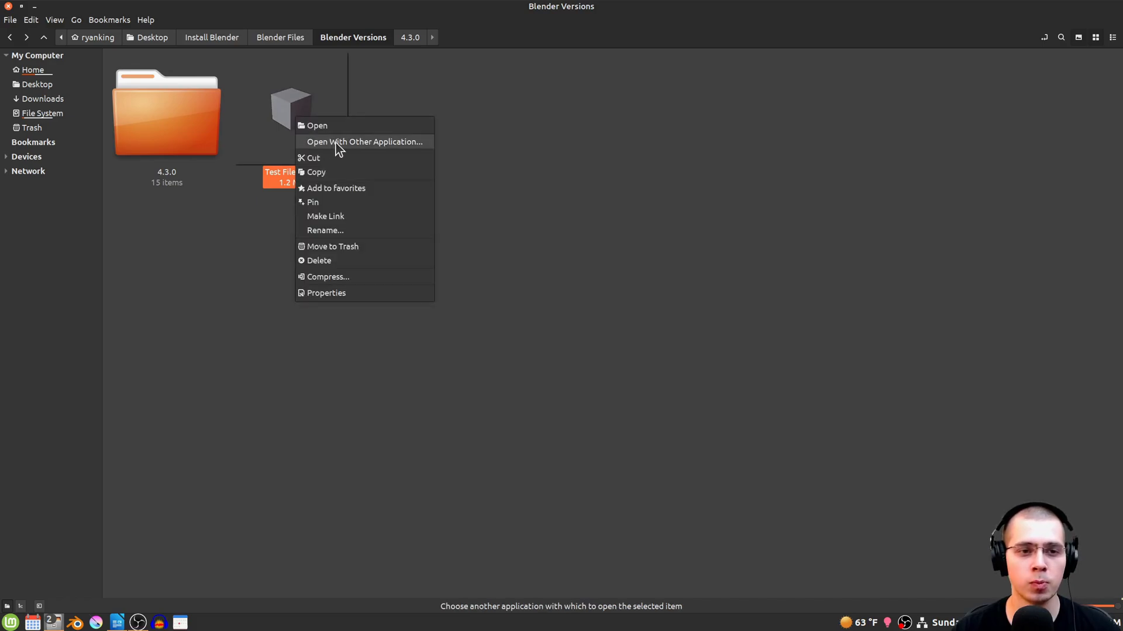
left_click(364, 144)
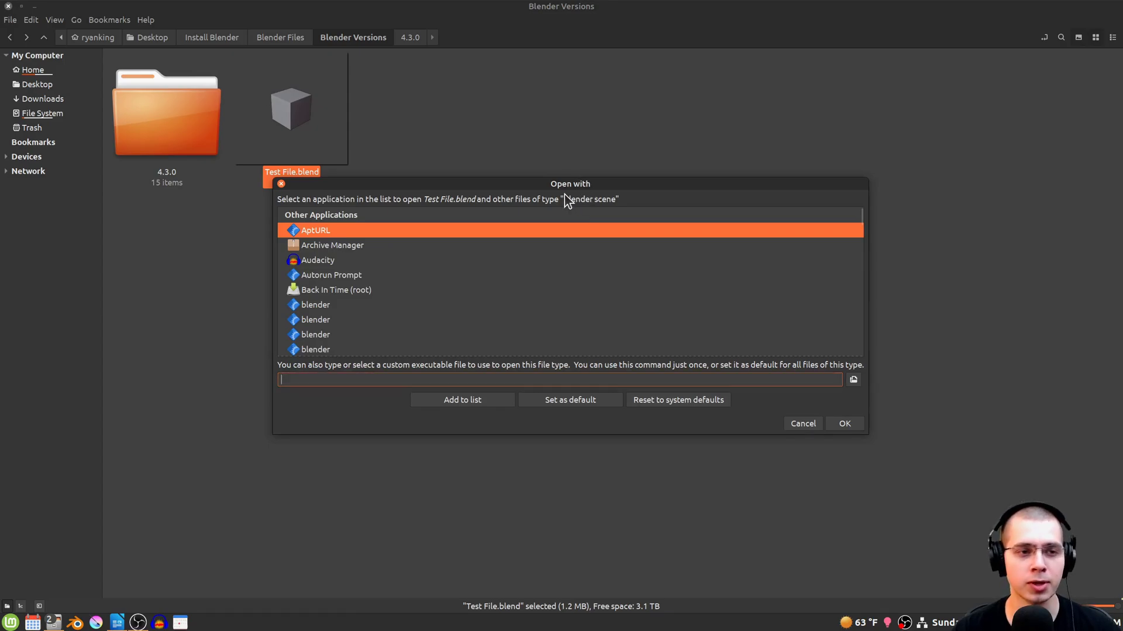
left_click(853, 380)
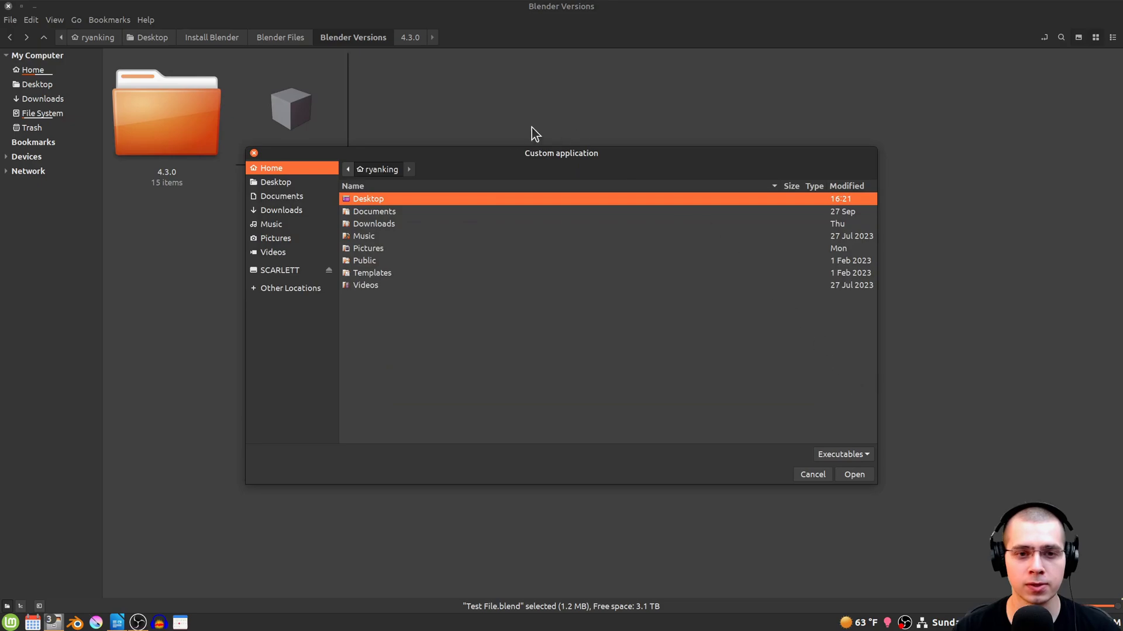
left_click_drag(504, 151, 557, 145)
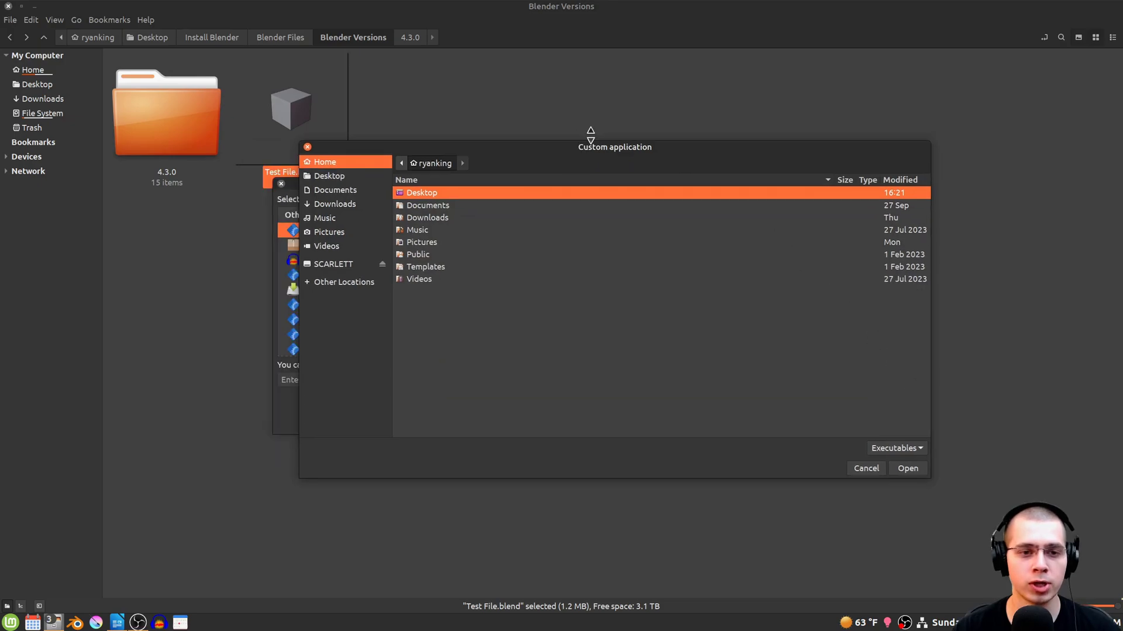
double_click(134, 92)
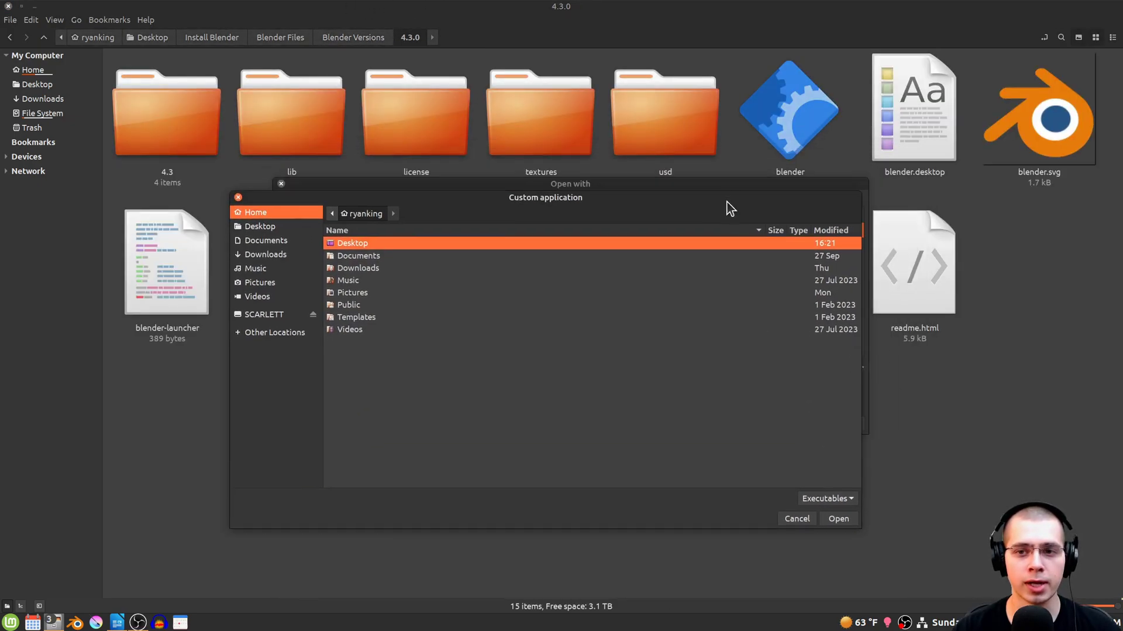
left_click_drag(781, 128, 417, 331)
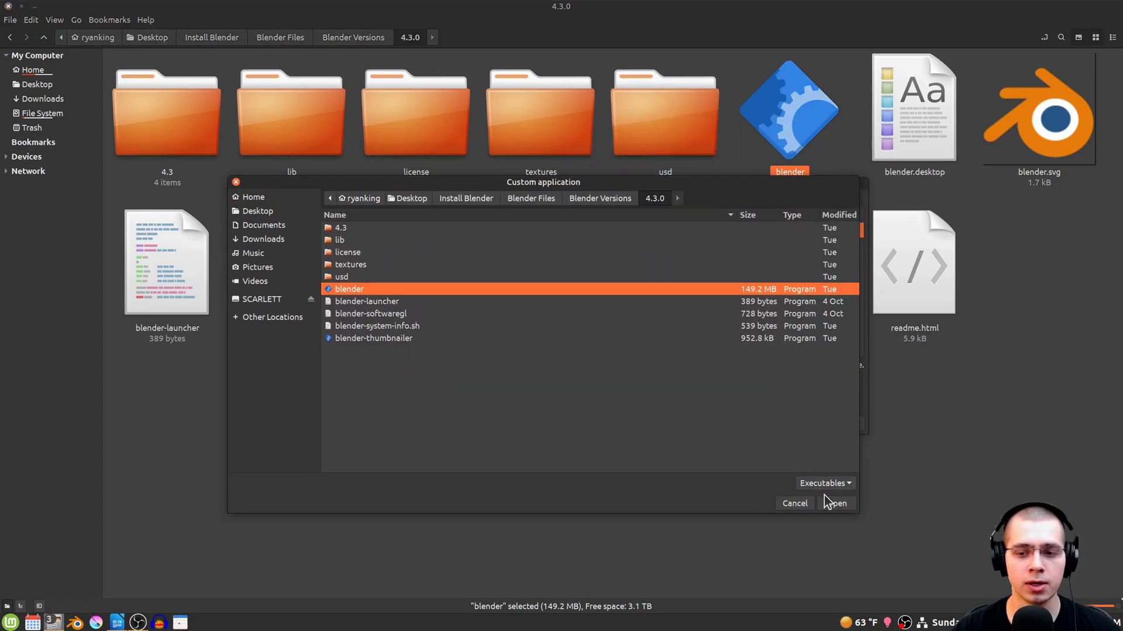
left_click(836, 518)
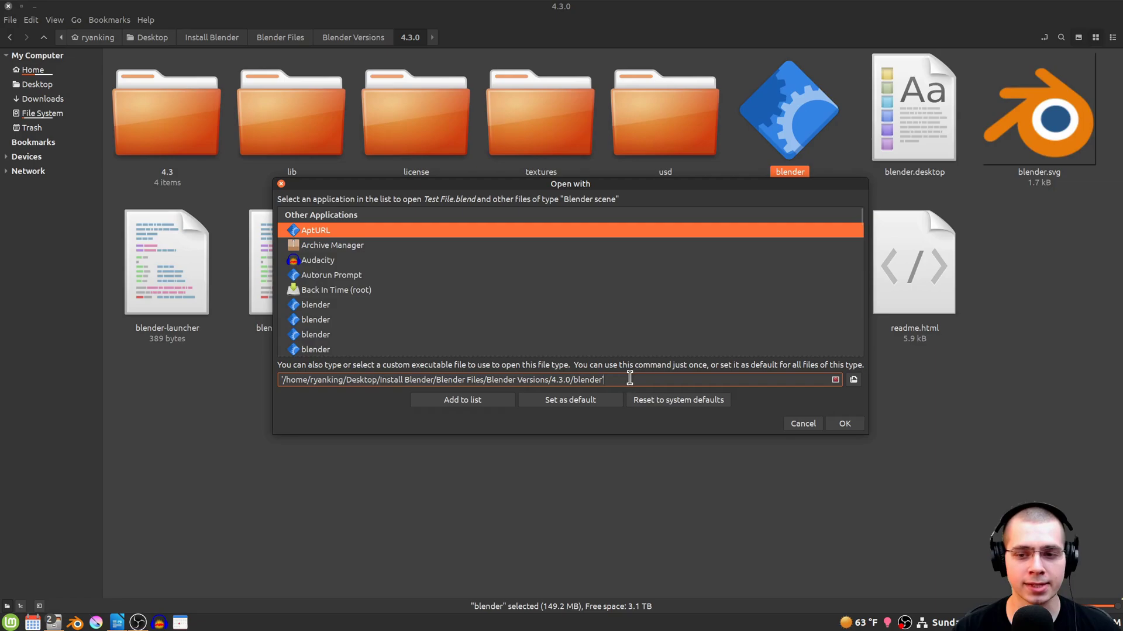
left_click(562, 400)
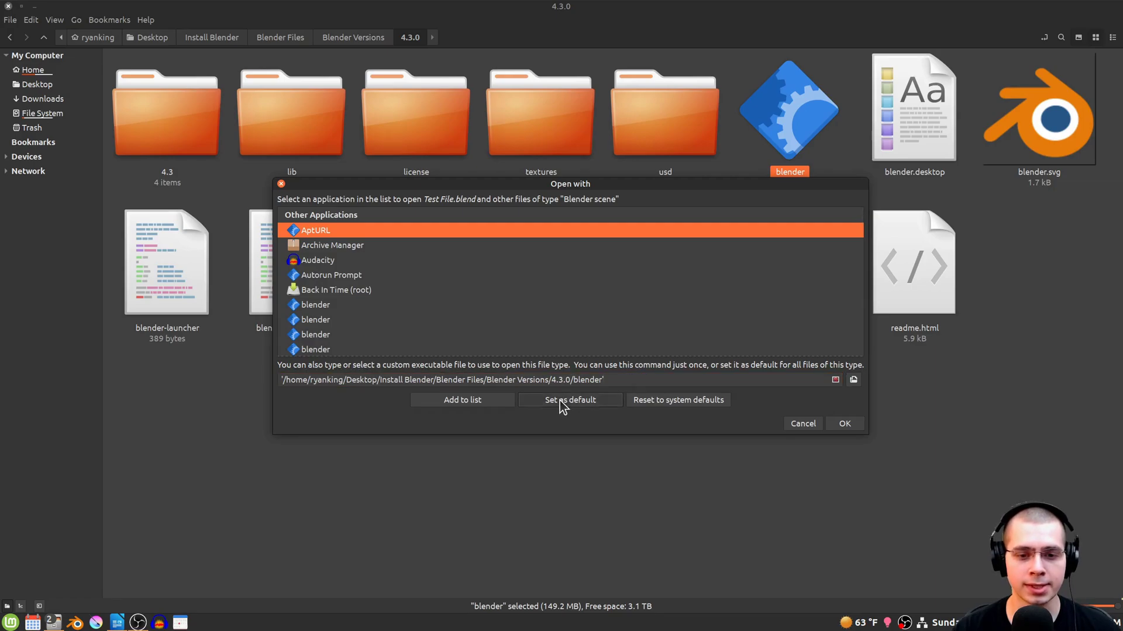
left_click(845, 423)
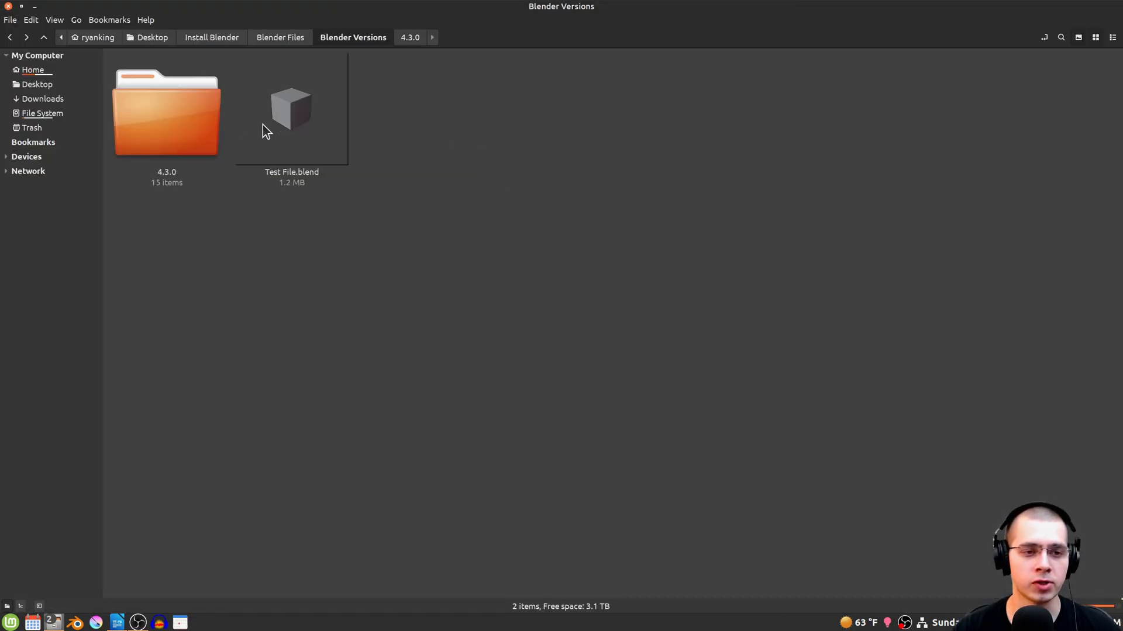
- Open Test File.blend from the Blender Versions folder with its default application
left_click(290, 119)
double_click(290, 119)
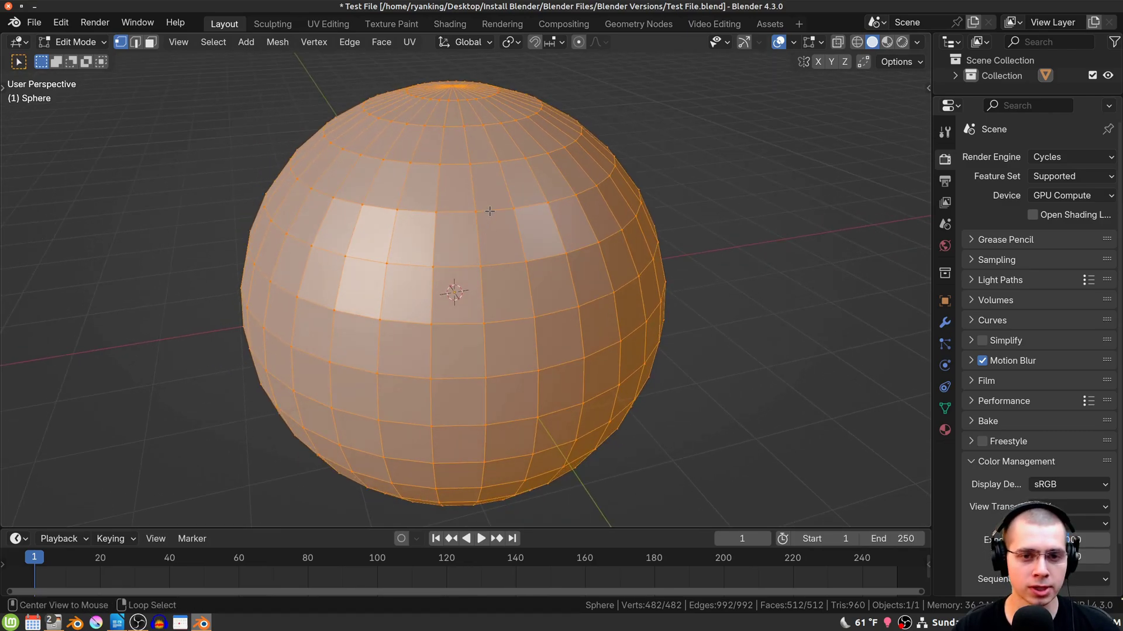
- Deselect the sphere's mesh and open the behavior options of the system's Windows settings
key("alt+a")
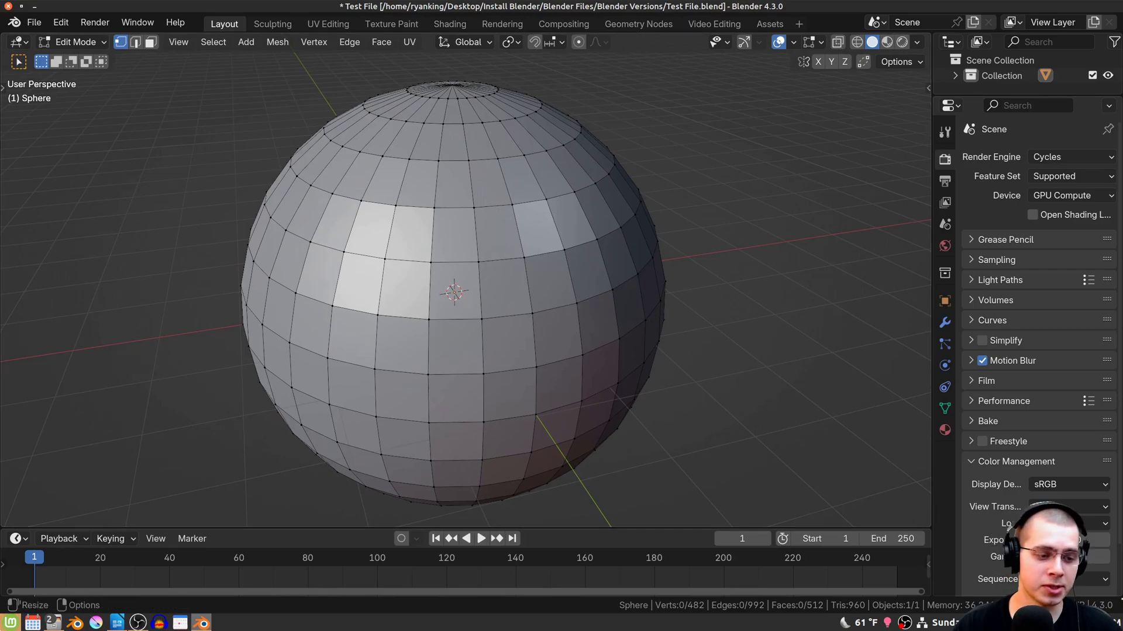
key("super")
type("window")
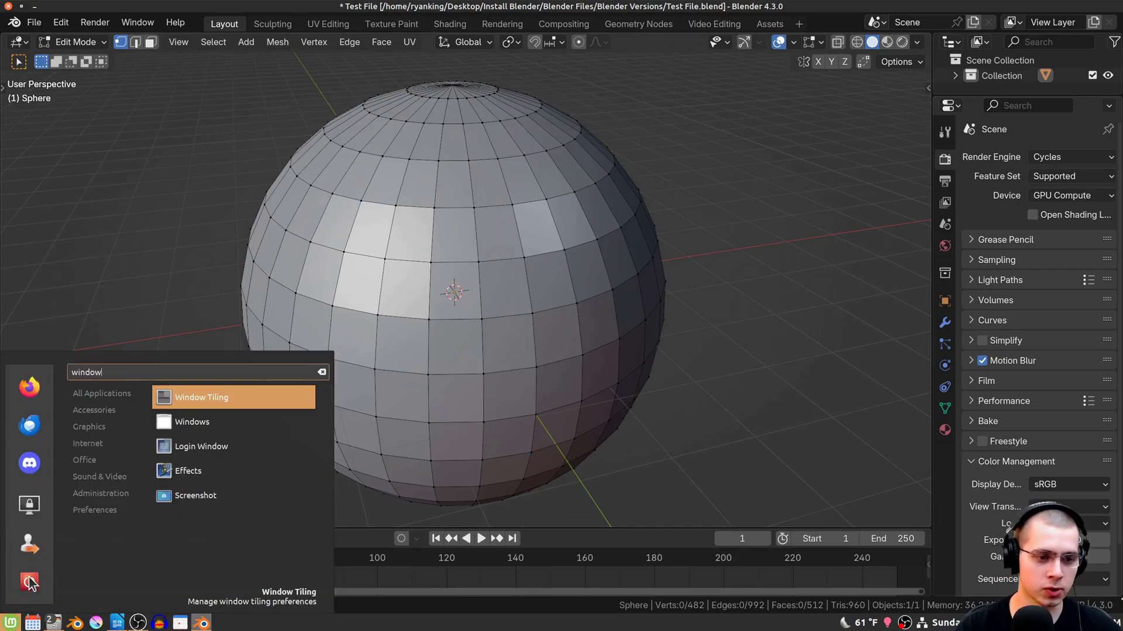
left_click(178, 424)
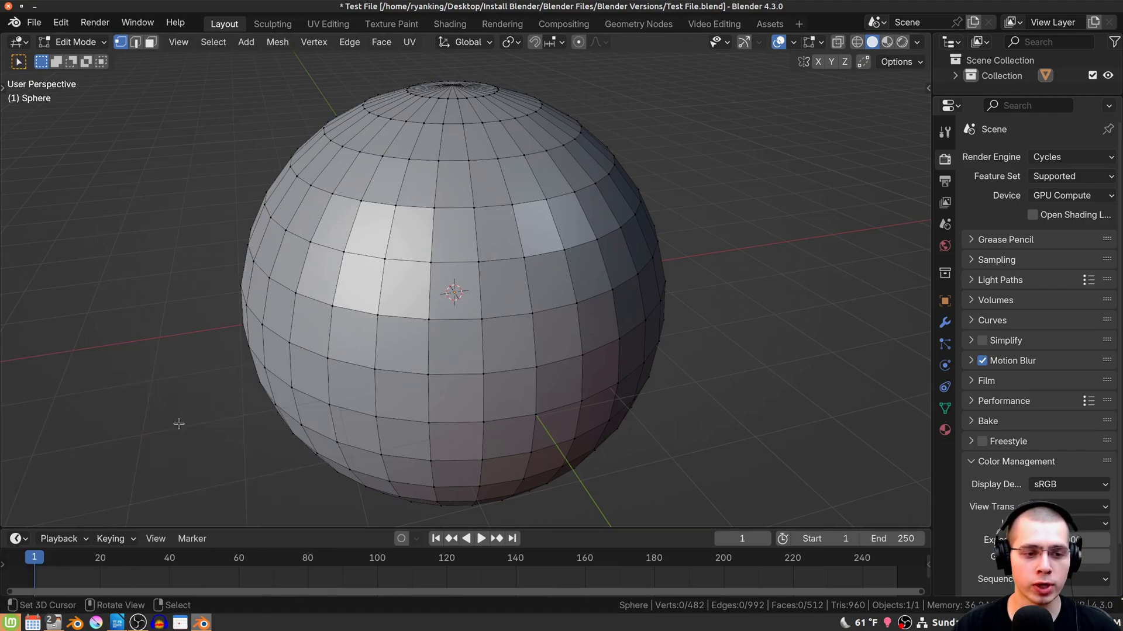
left_click_drag(545, 179, 557, 144)
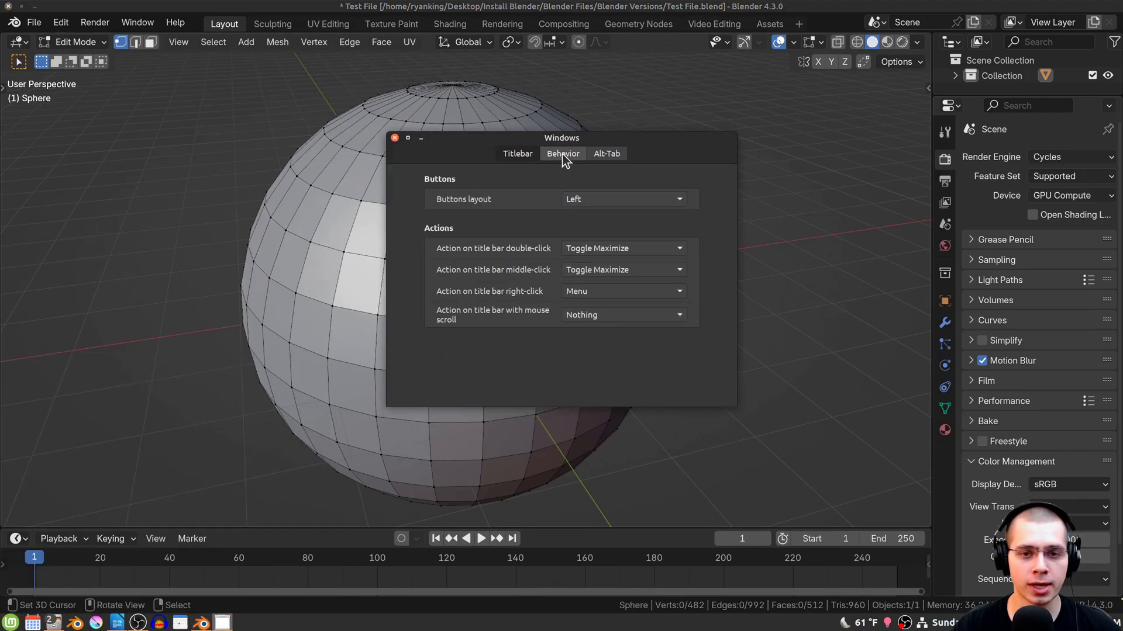
left_click(563, 154)
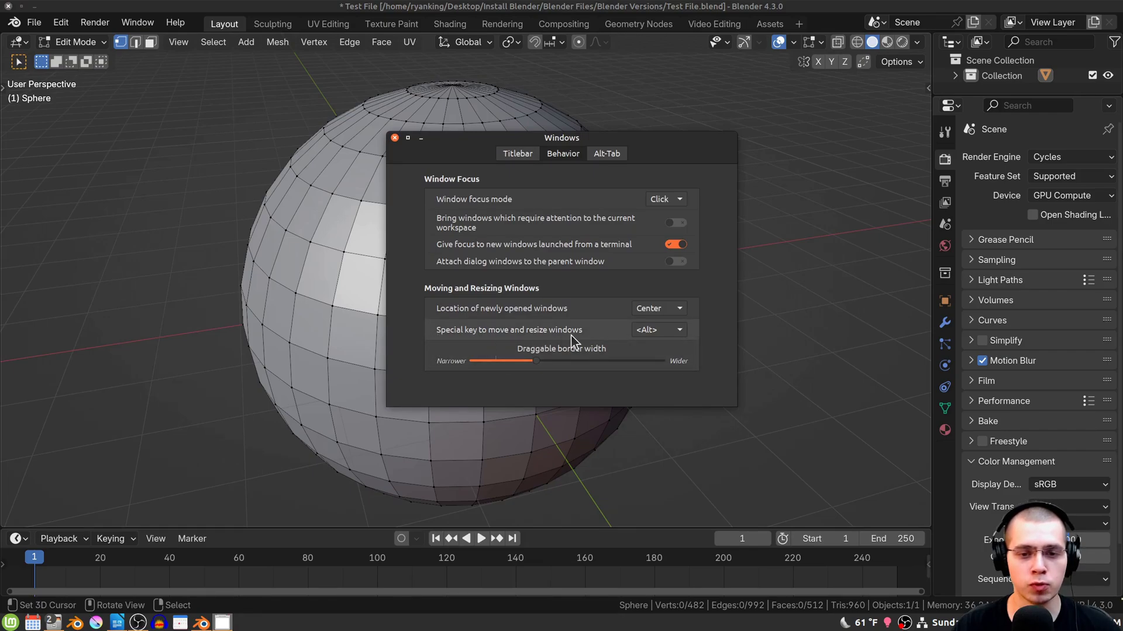
- Set the special key to move and resize windows to Disabled, and select a loop on the sphere in Blender
left_click(662, 330)
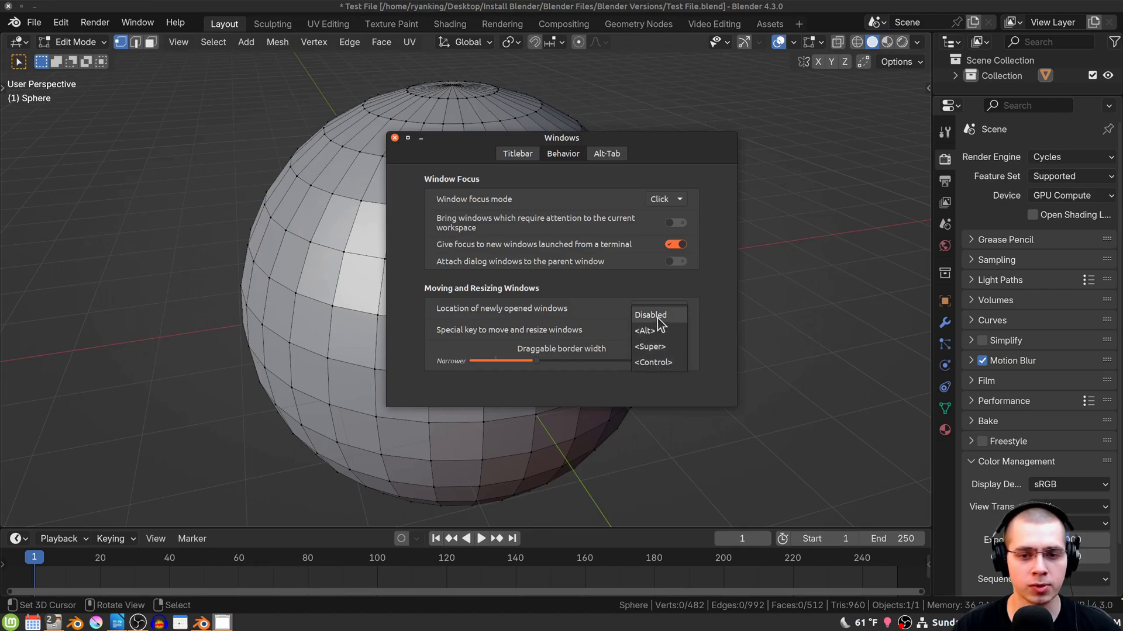
left_click(660, 323)
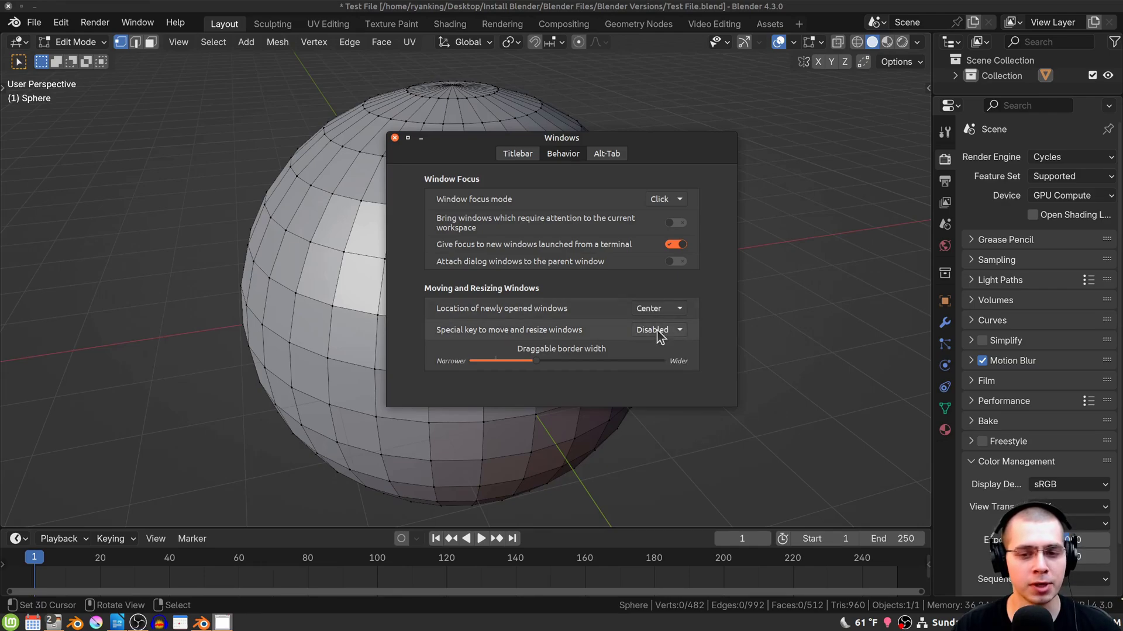
left_click(395, 138)
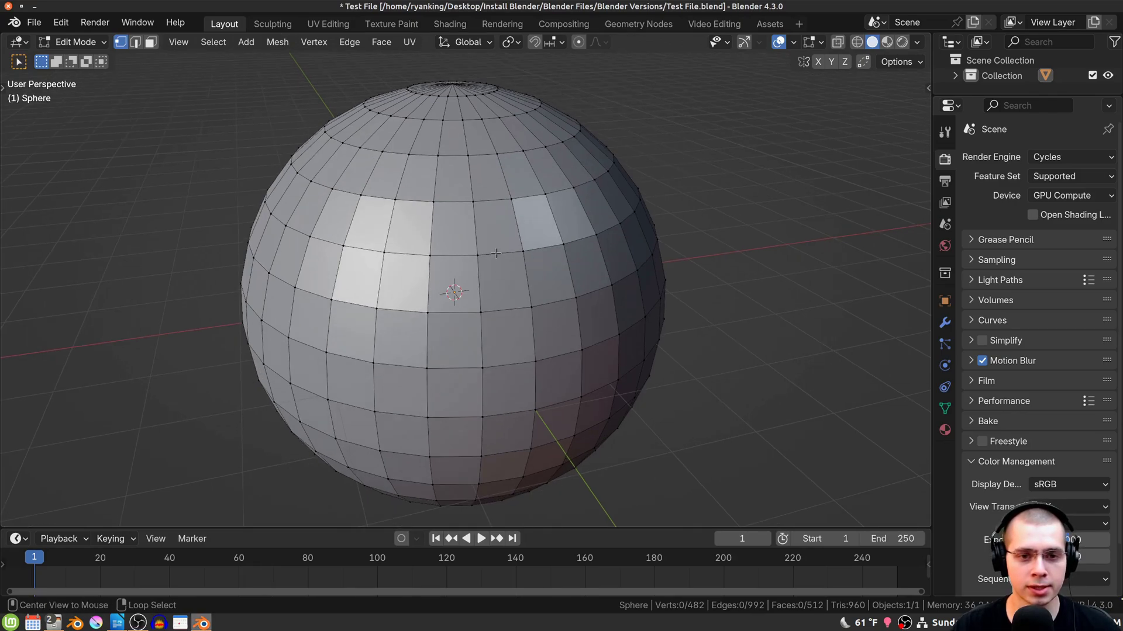
left_click(500, 310, "alt")
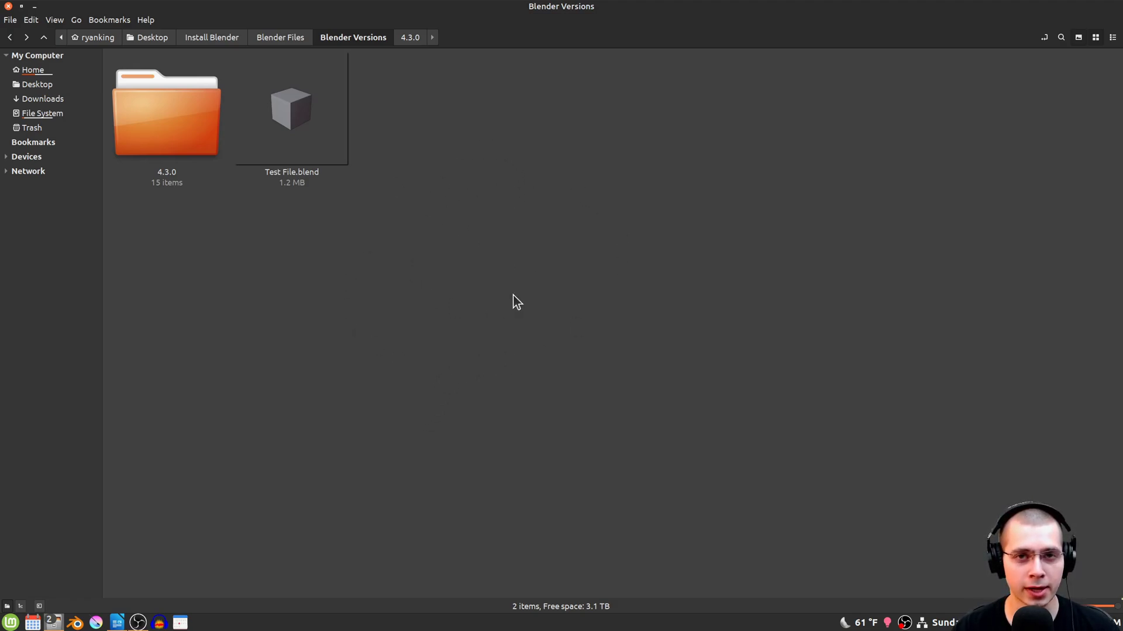
- Create a new folder named 4.3.1 in the Blender Versions folder
right_click(244, 228)
left_click(260, 234)
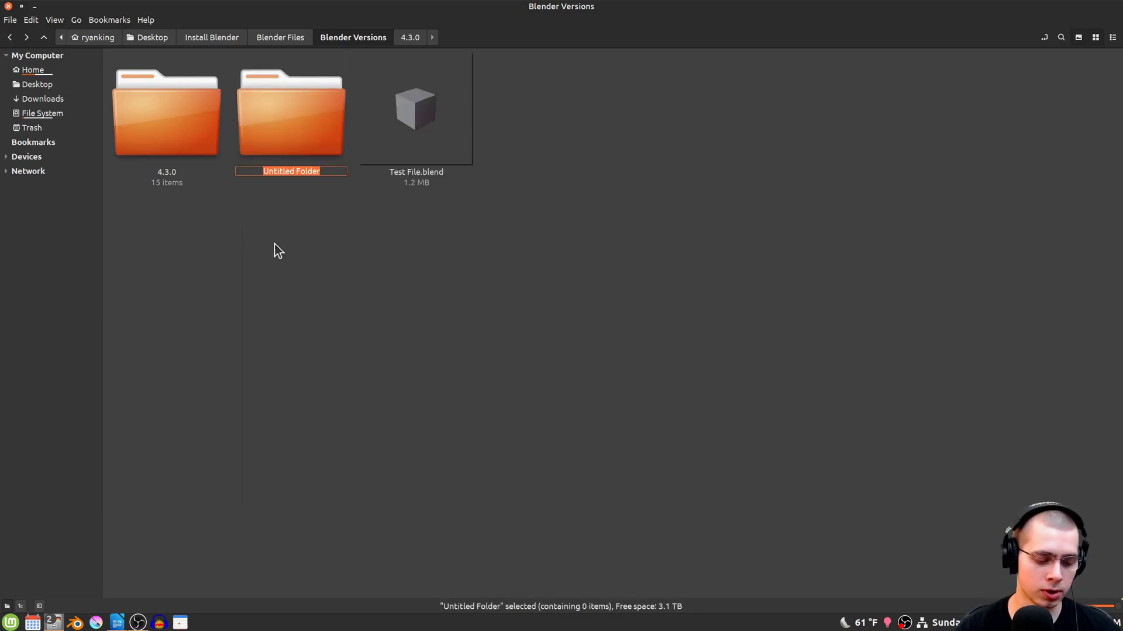
type("4.3")
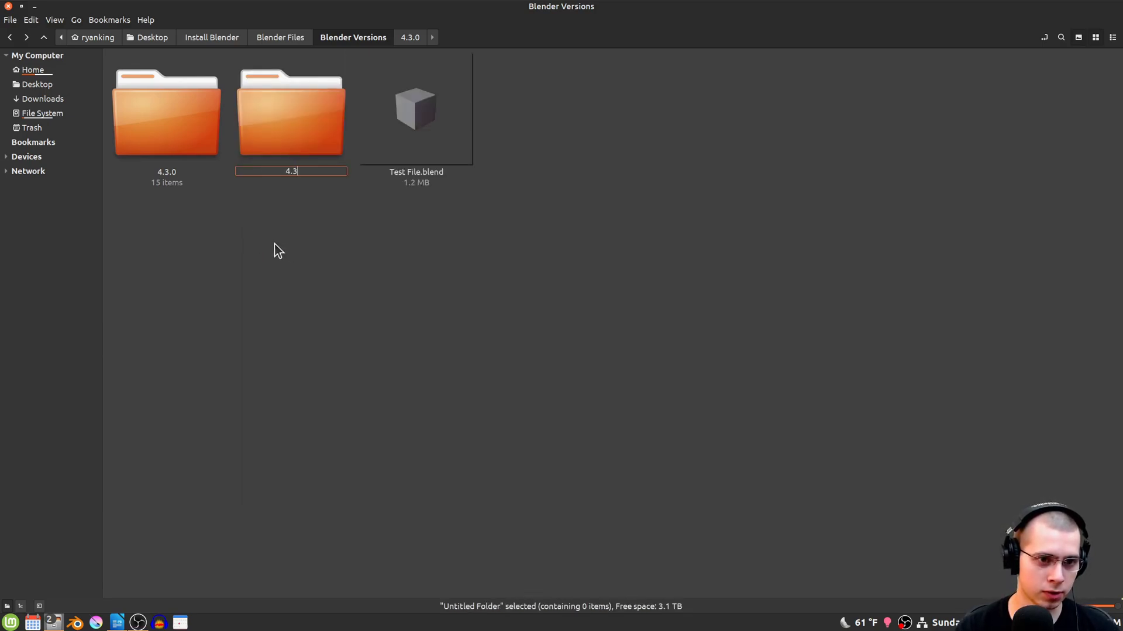
type(".1")
key("Return")
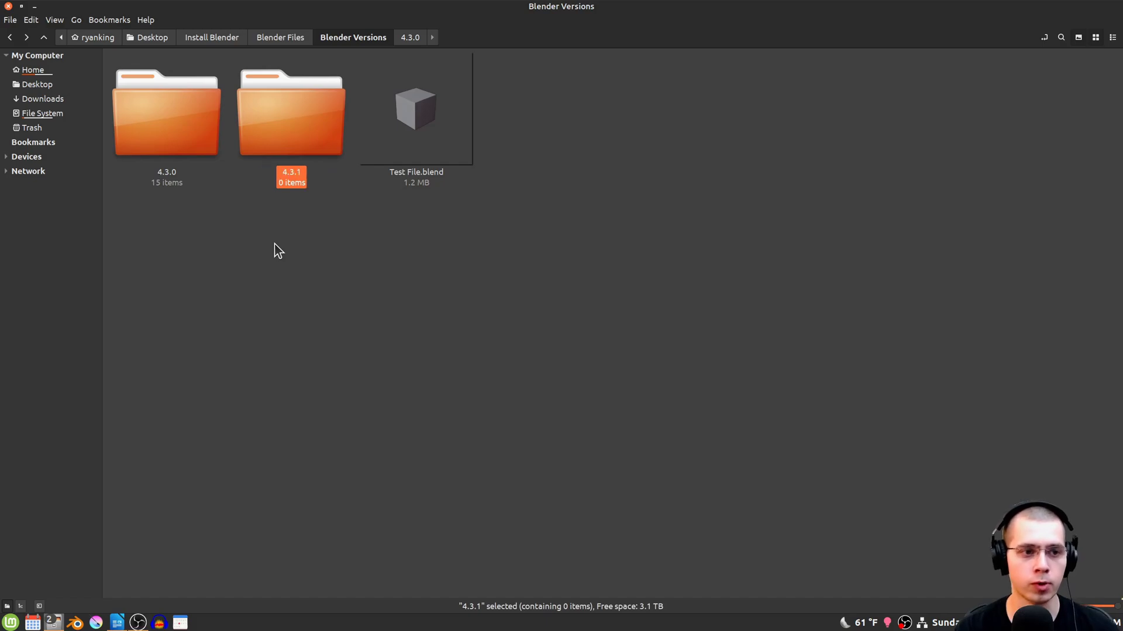
- Paste the blender-4.3.0-linux-x64.tar.xz archive into the 4.3.1 folder and extract its contents there
double_click(283, 114)
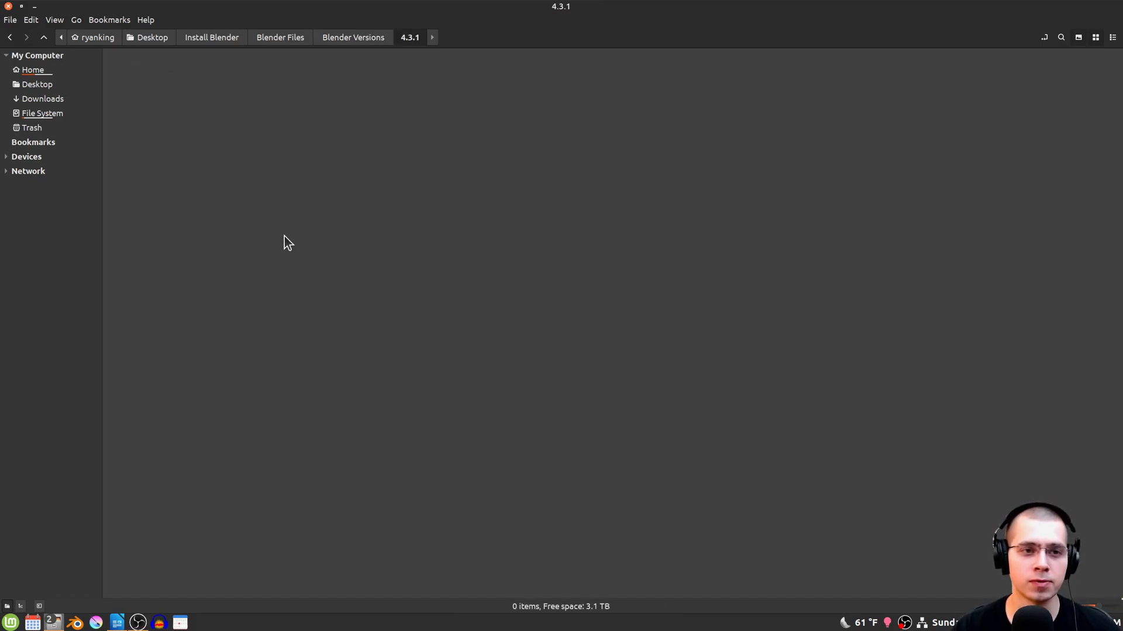
right_click(338, 130)
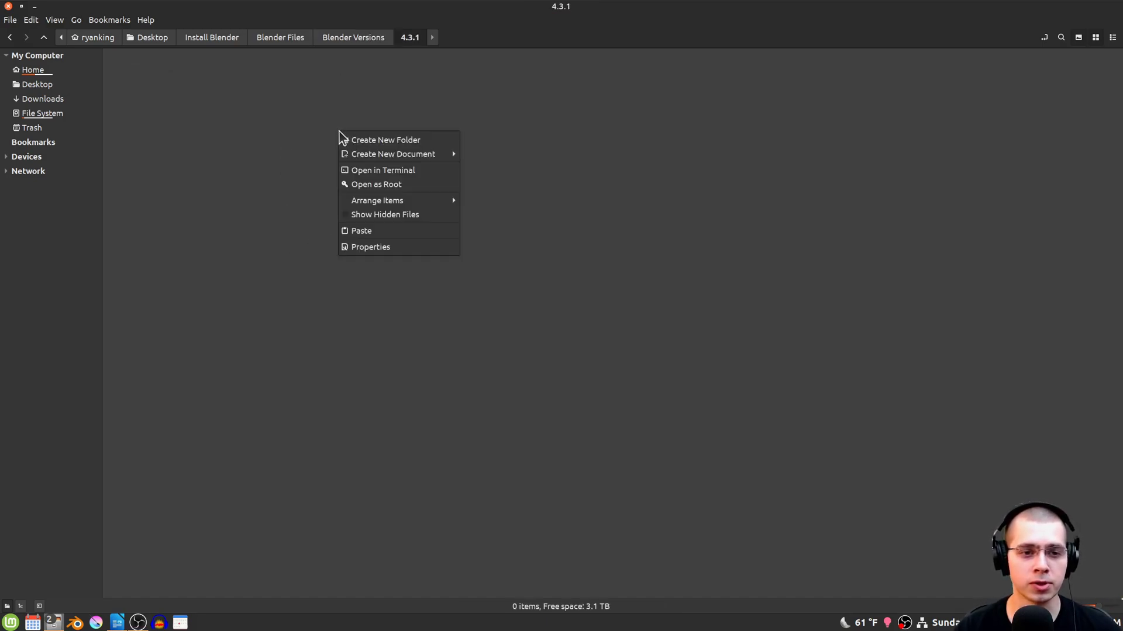
left_click(355, 226)
key("ctrl+plus")
key("ctrl+plus")
key("ctrl+plus")
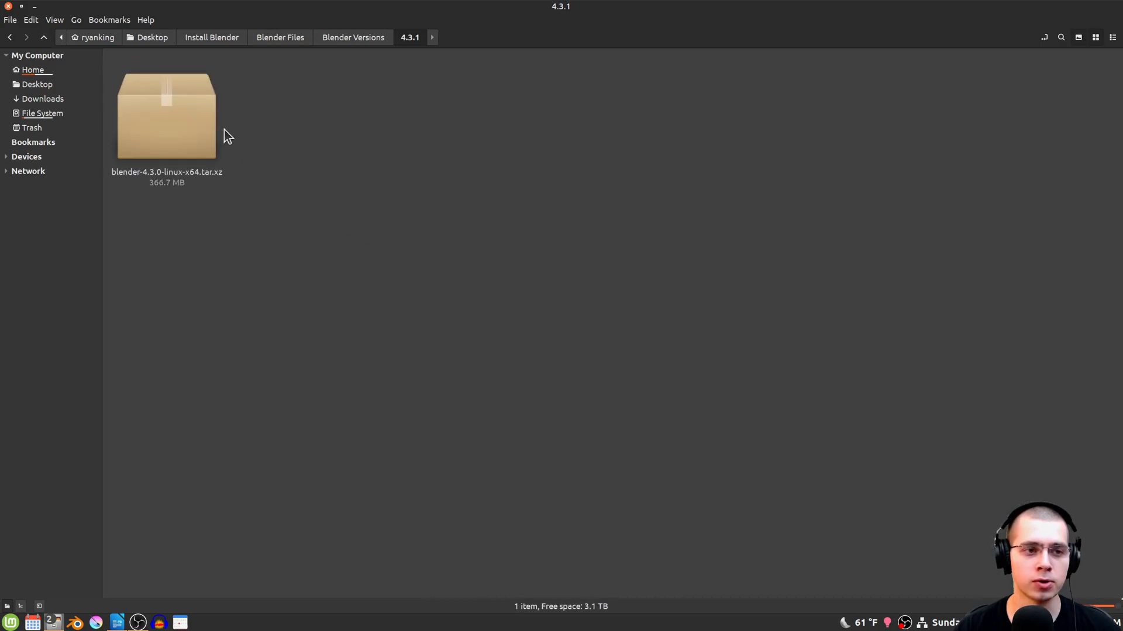
left_click(215, 113)
right_click(205, 109)
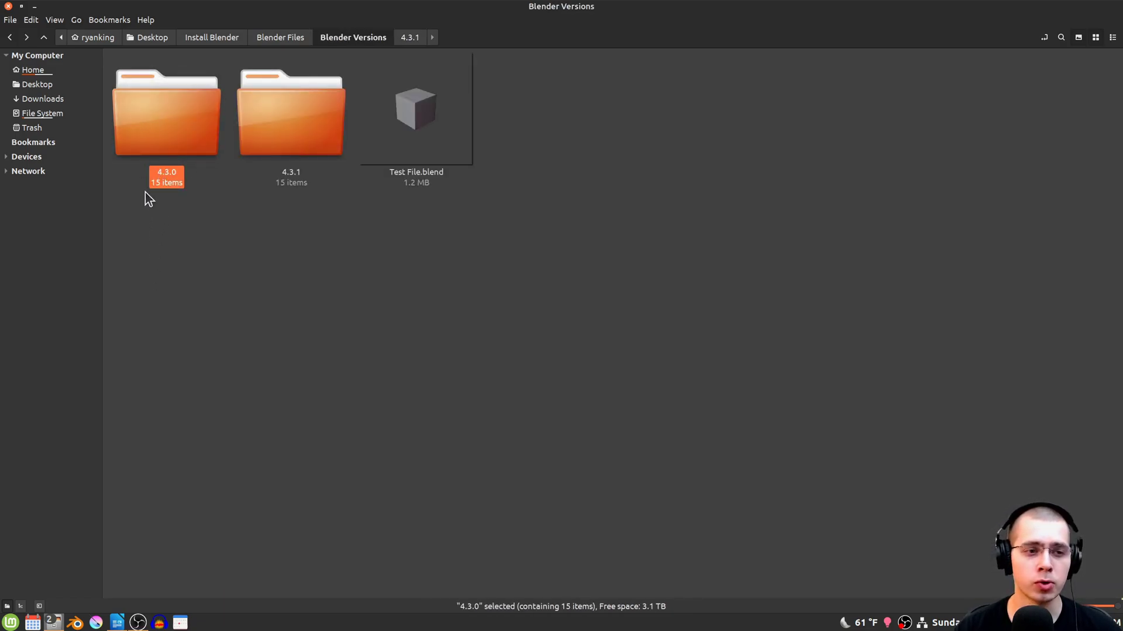
- Open the 4.3.1 folder in Blender Versions and select its blender program file
left_click(211, 229)
double_click(302, 123)
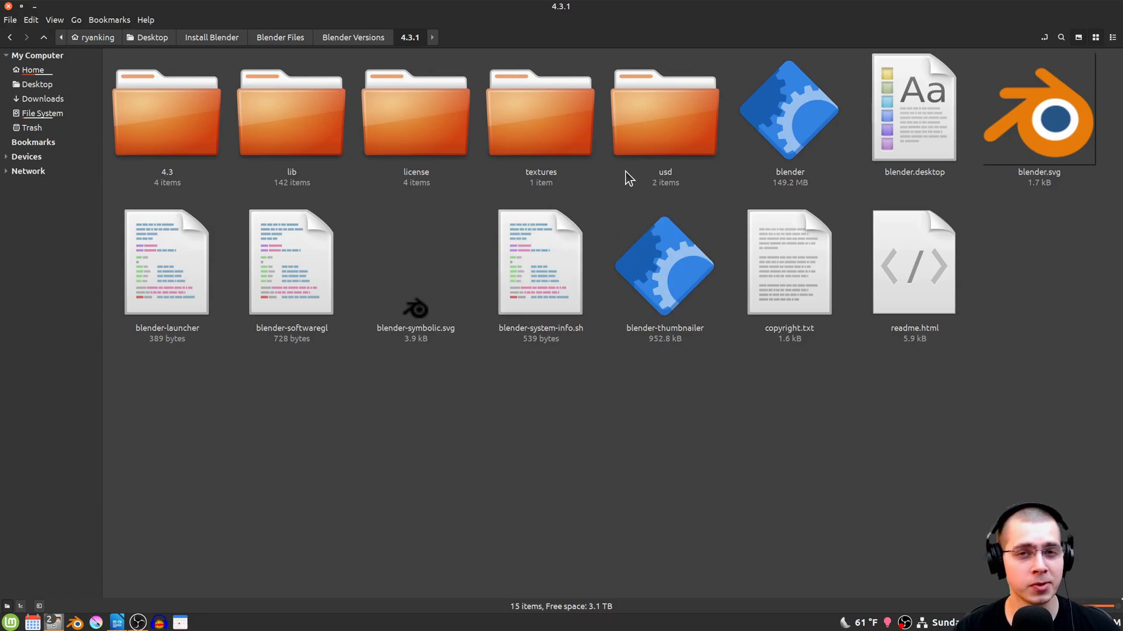
left_click(752, 143)
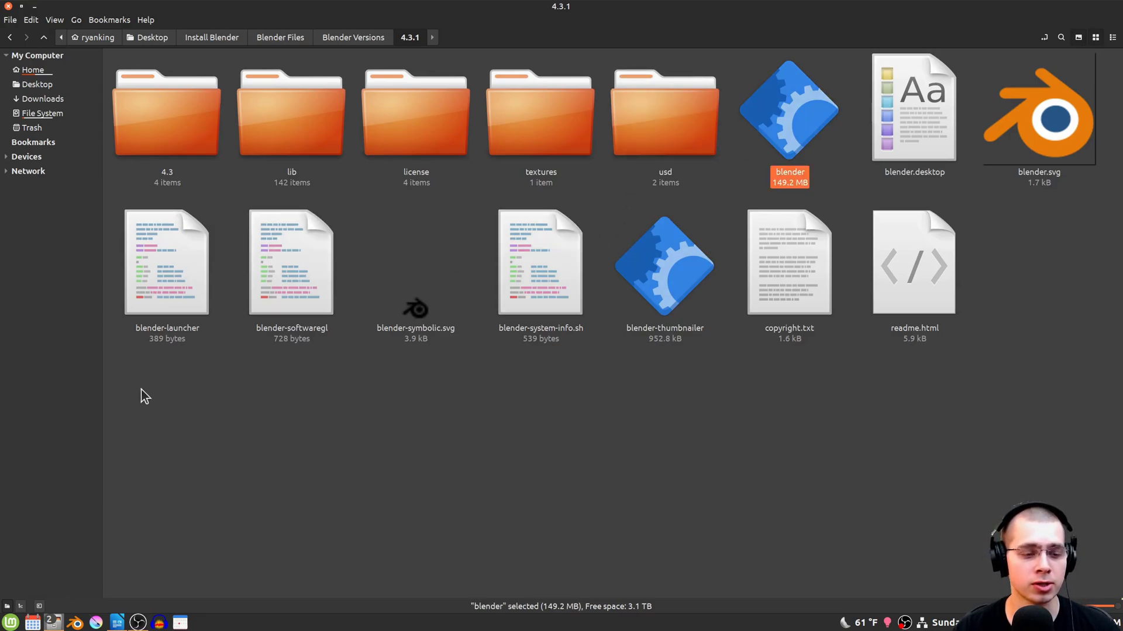
- Open the start menu's menu editor and show the items of the Graphics category
right_click(2, 625)
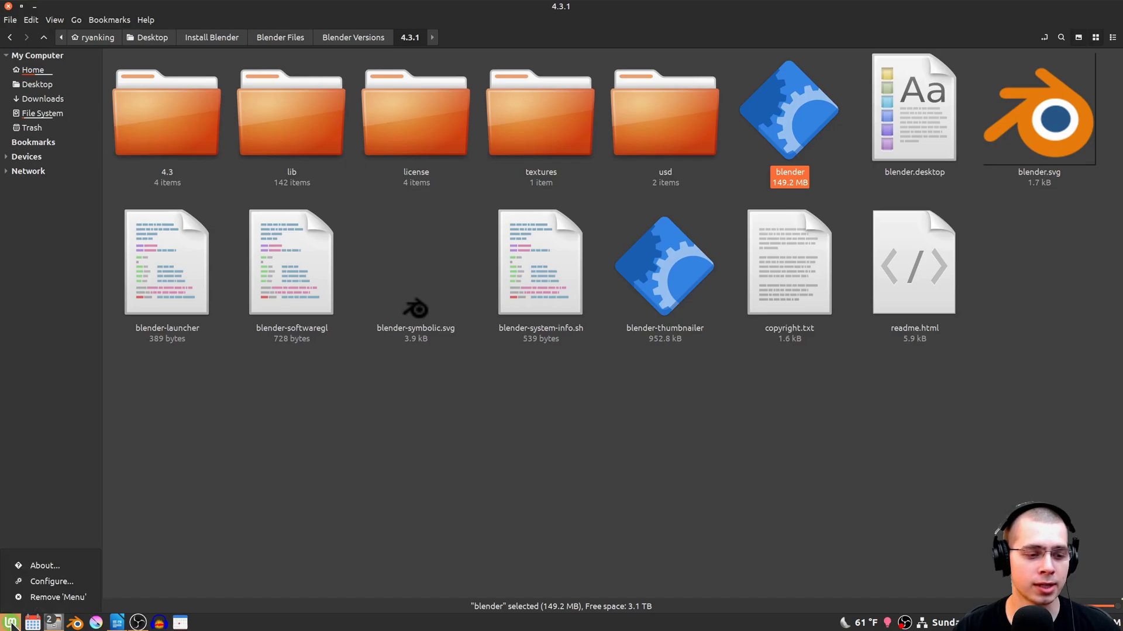
left_click(41, 582)
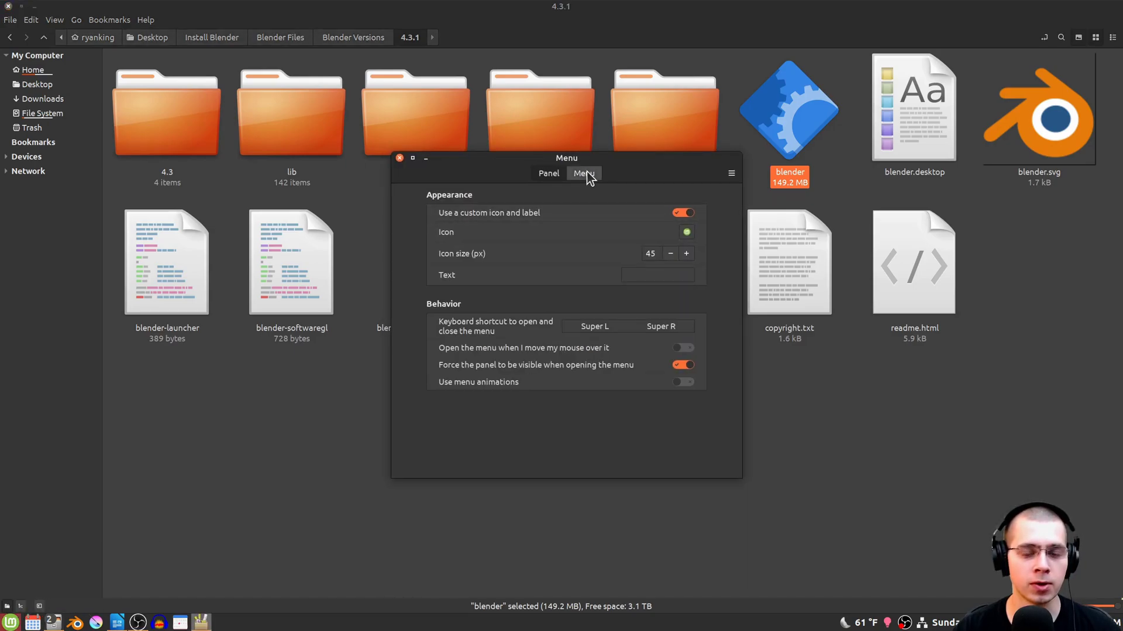
left_click(584, 174)
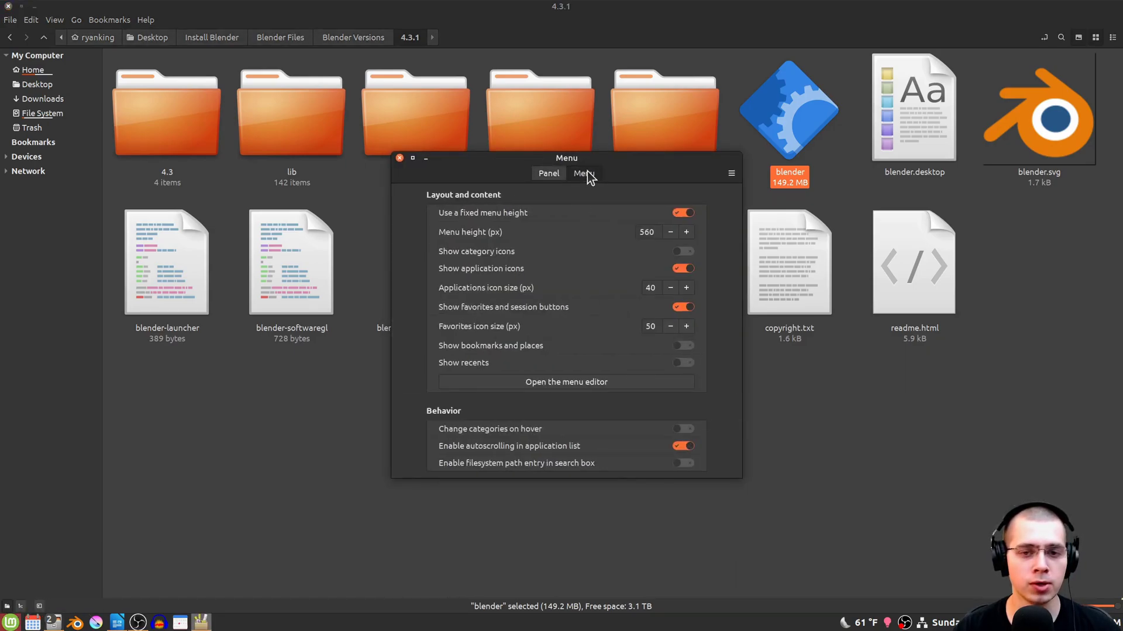
left_click(529, 383)
left_click_drag(547, 209, 575, 169)
left_click(462, 231)
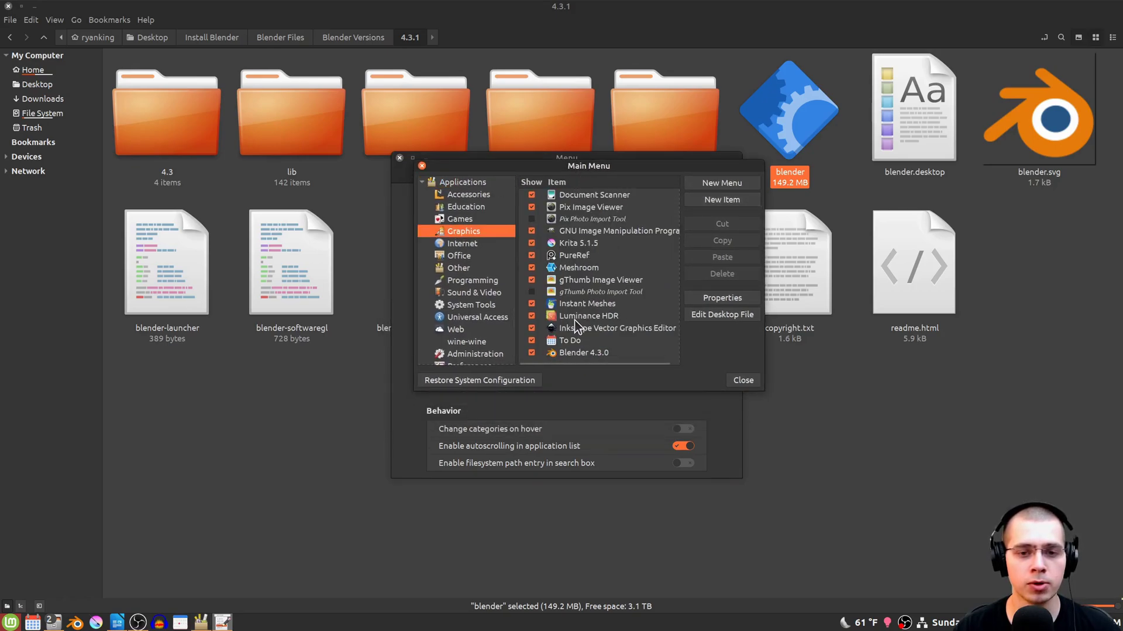
- Rename the Blender 4.3.0 launcher as Blender 4.3.1 in its properties
double_click(572, 353)
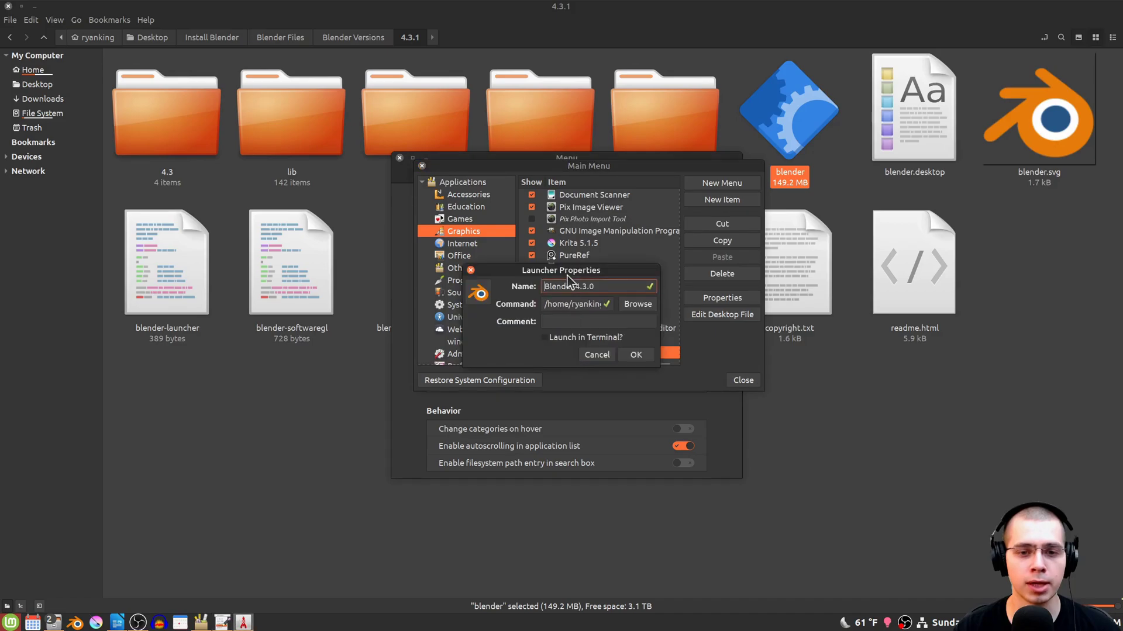
key("BackSpace")
type("1")
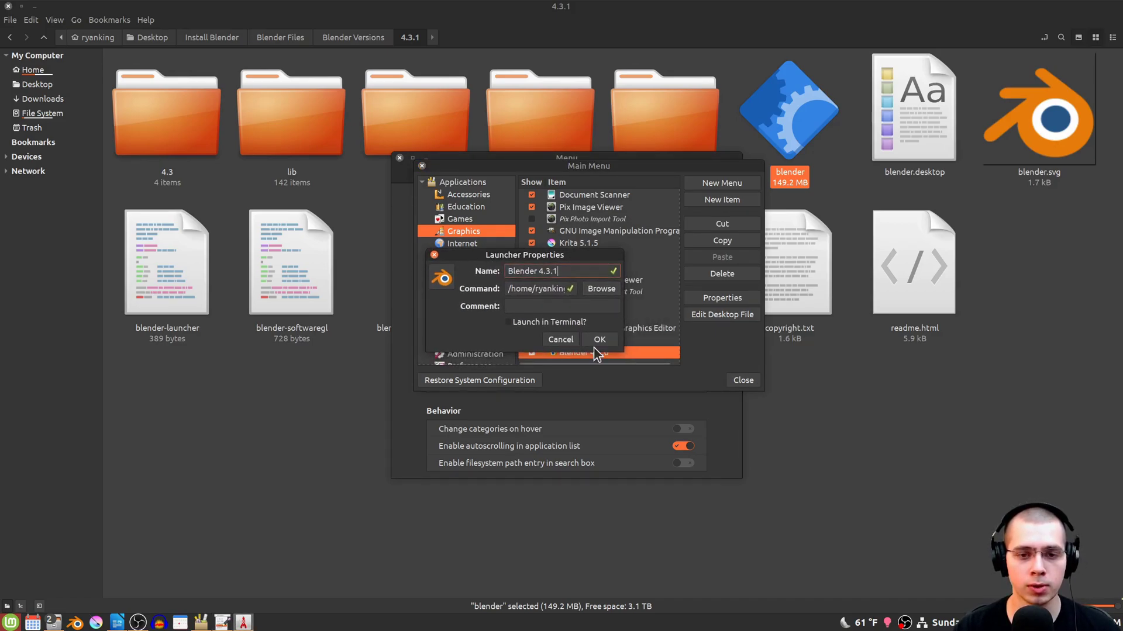
- Set the launcher's command to the blender program file in the 4.3.1 folder, confirm it, and close the menu editor and menu settings
left_click_drag(617, 351, 664, 352)
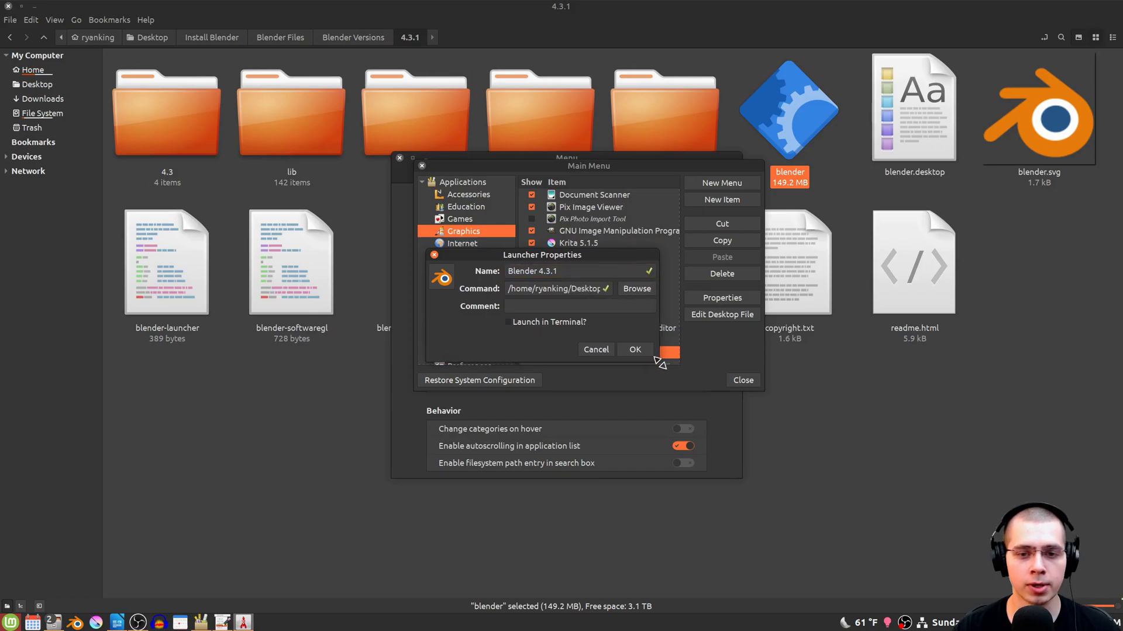
left_click(640, 290)
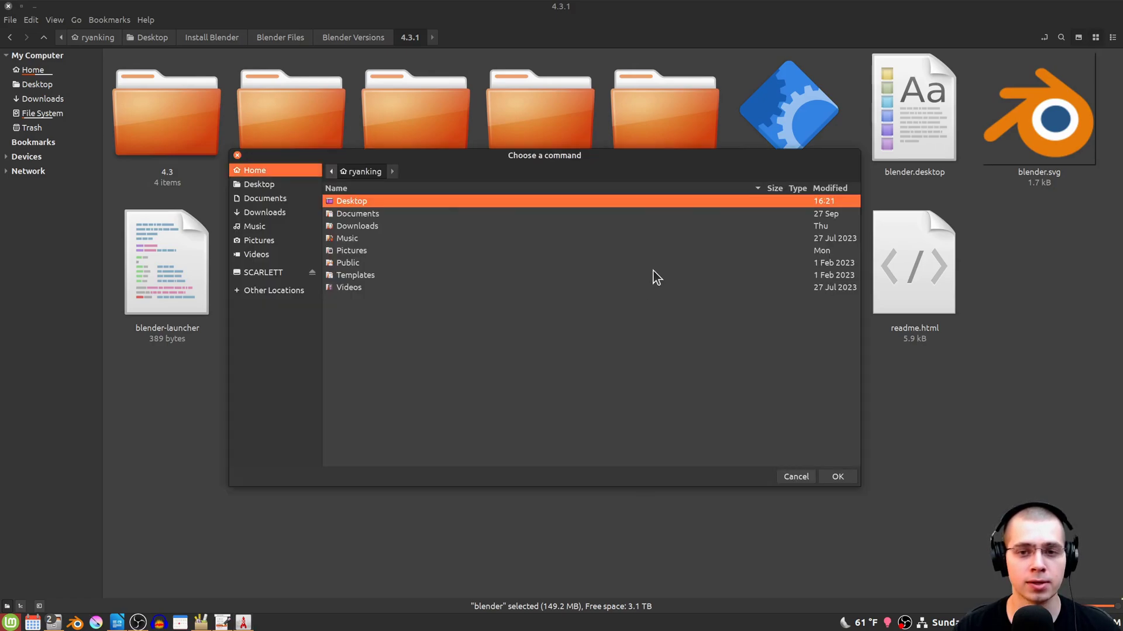
left_click(1044, 377)
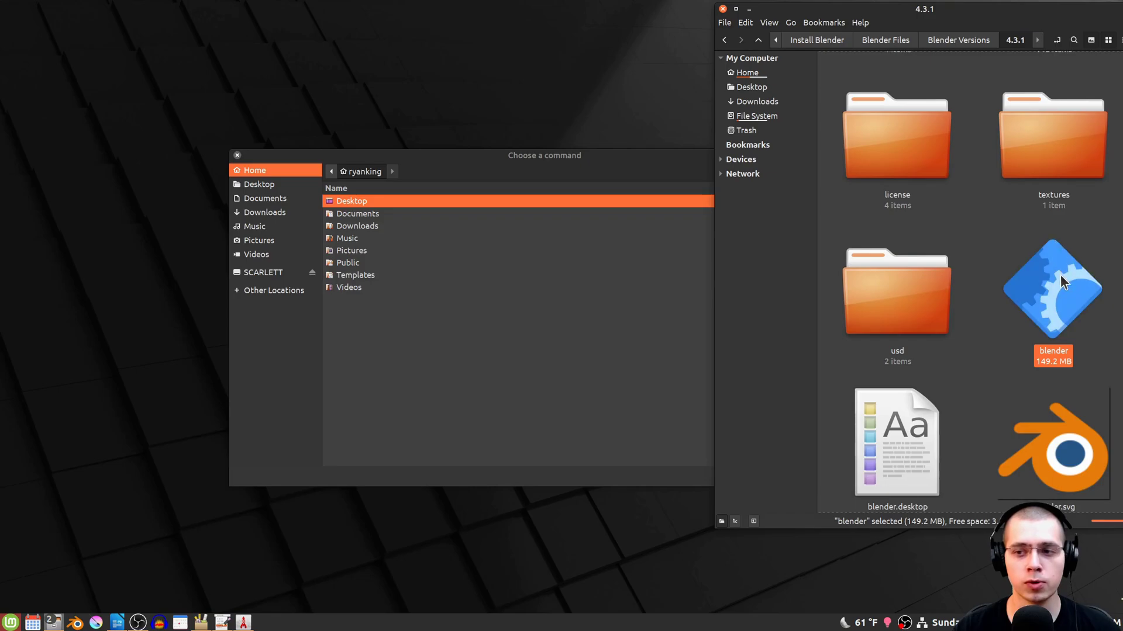
left_click_drag(1060, 274, 558, 206)
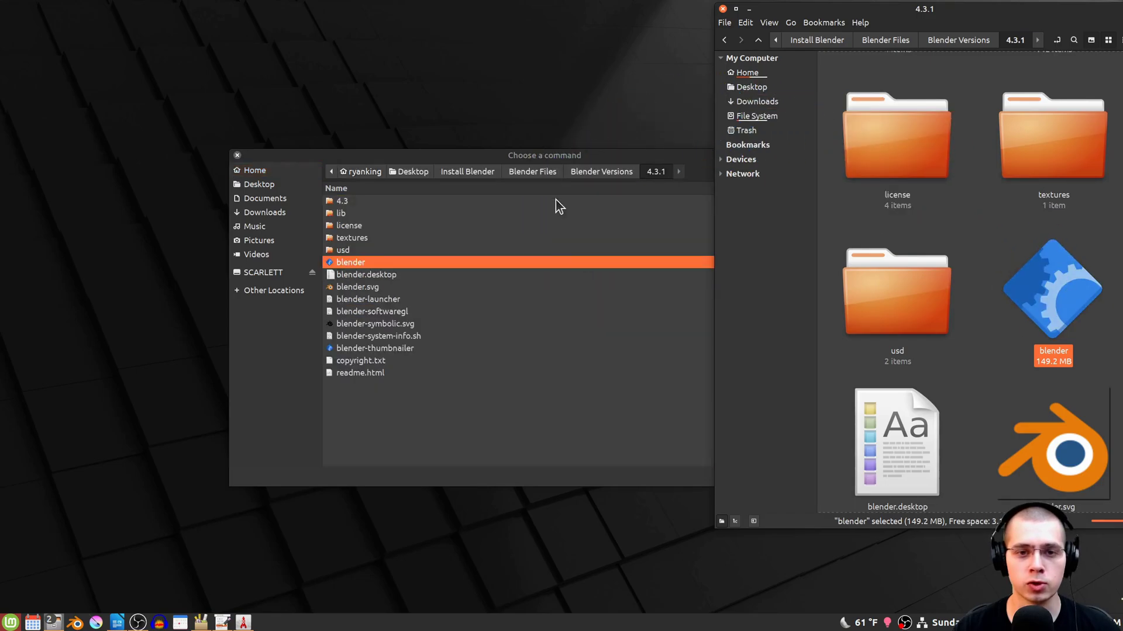
left_click(557, 155)
left_click(782, 460)
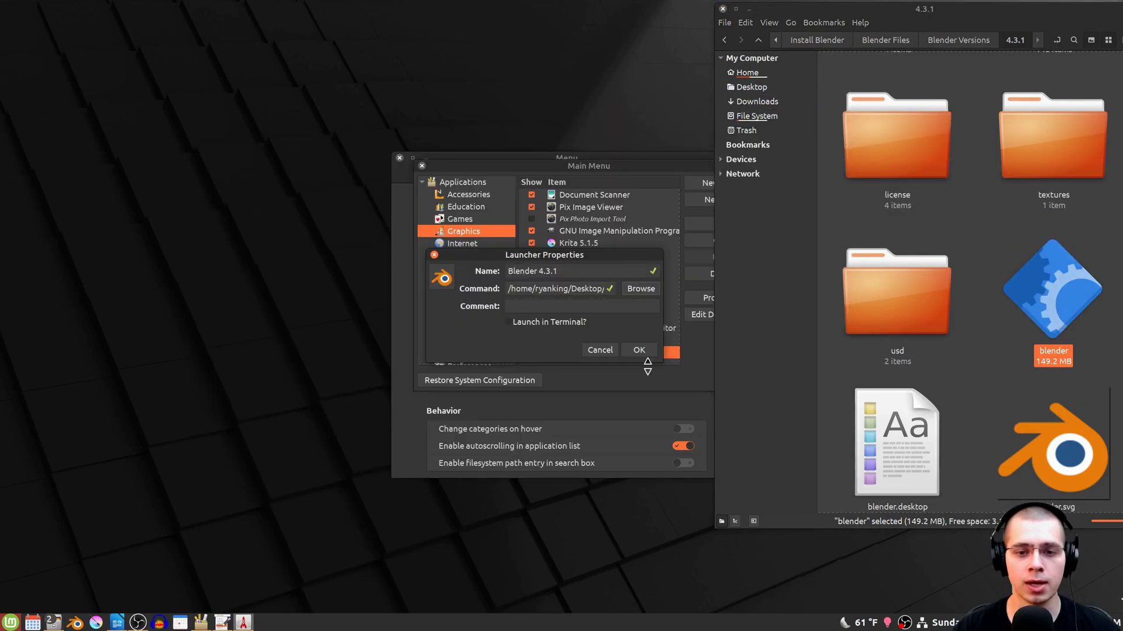
left_click(639, 351)
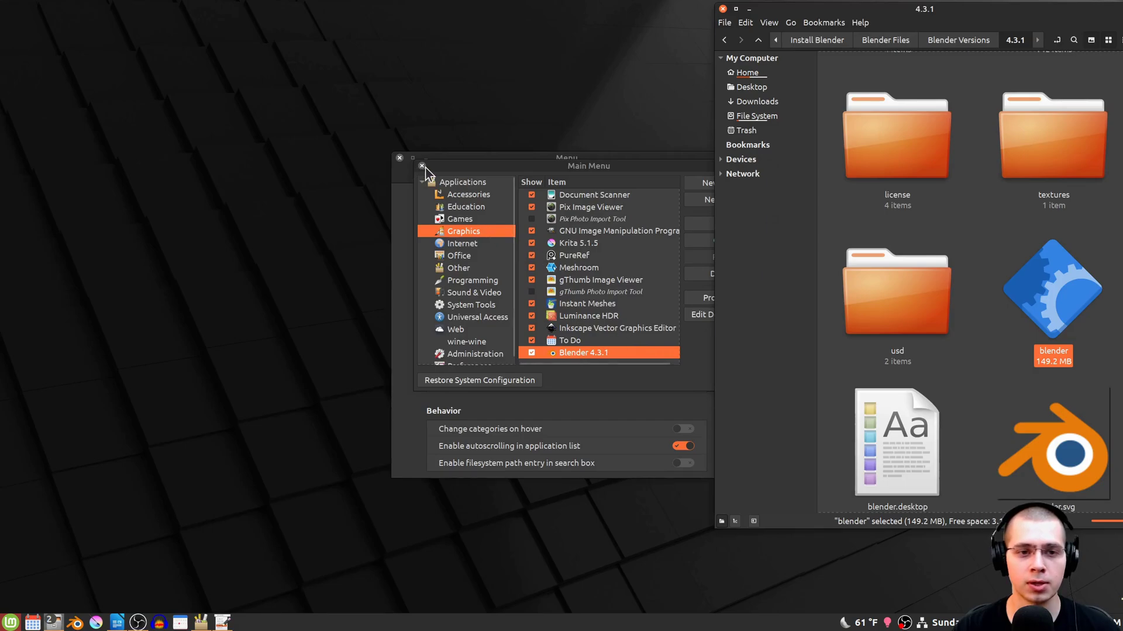
left_click(421, 166)
left_click(399, 158)
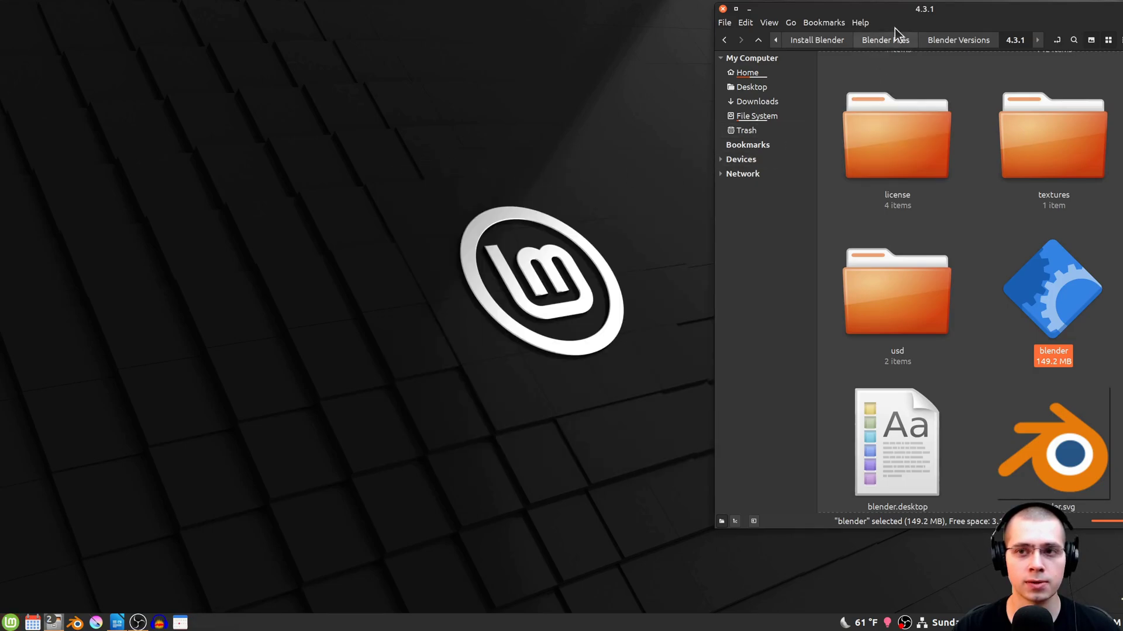
- Move the file manager window aside and search the start menu for "blend"
left_click_drag(895, 11, 719, 34)
left_click(10, 619)
type("blend")
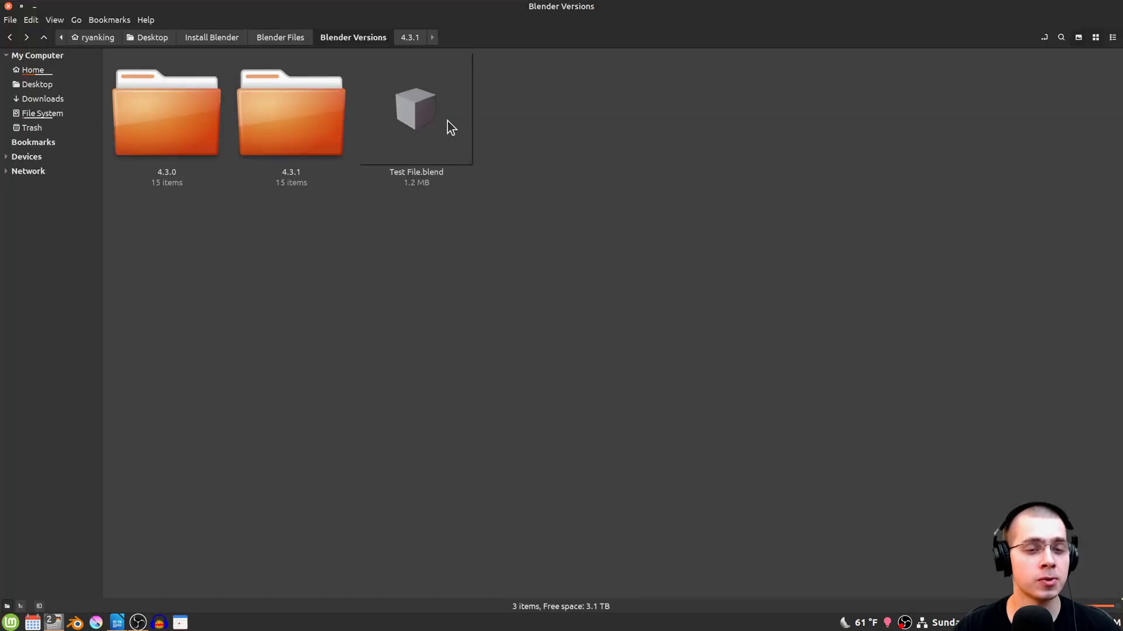
- Bring up the choice of another application for Test File.blend and browse for a custom program
left_click(444, 119)
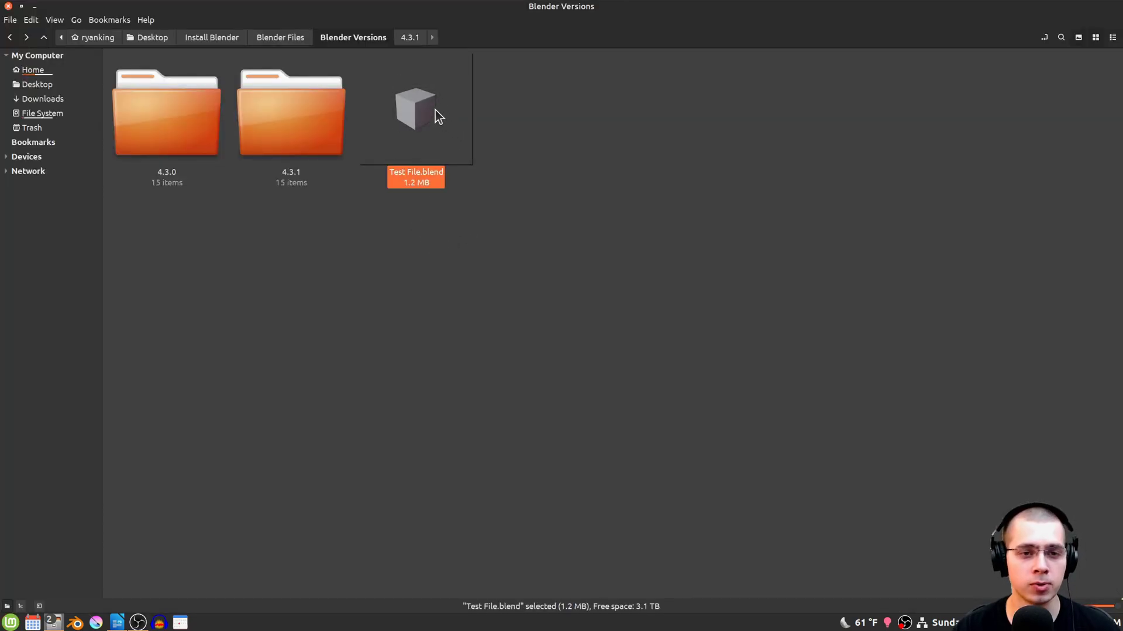
right_click(424, 107)
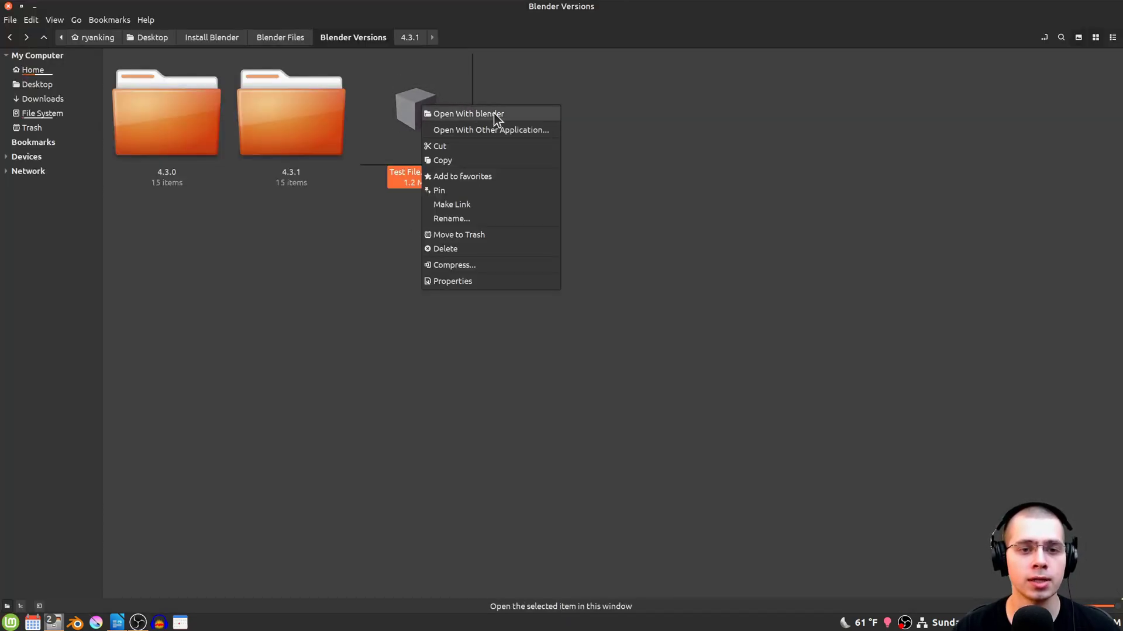
left_click(492, 131)
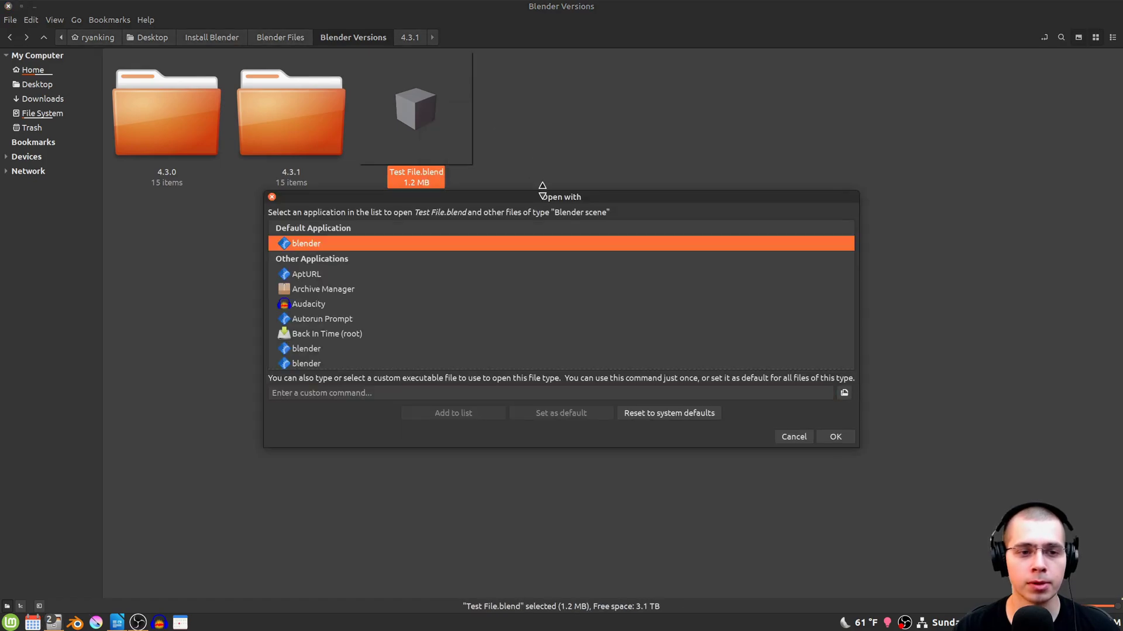
left_click(845, 394)
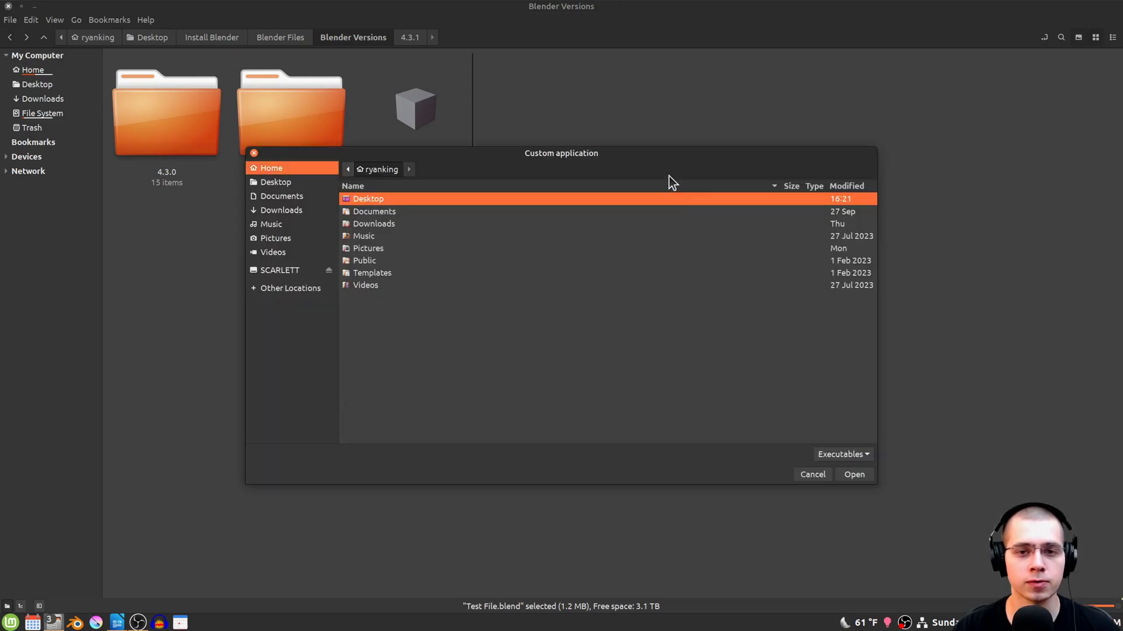
- Choose the blender program file in the 4.3.1 folder as the custom command and set it as default for Blender scene files
key("super+Down")
double_click(998, 146)
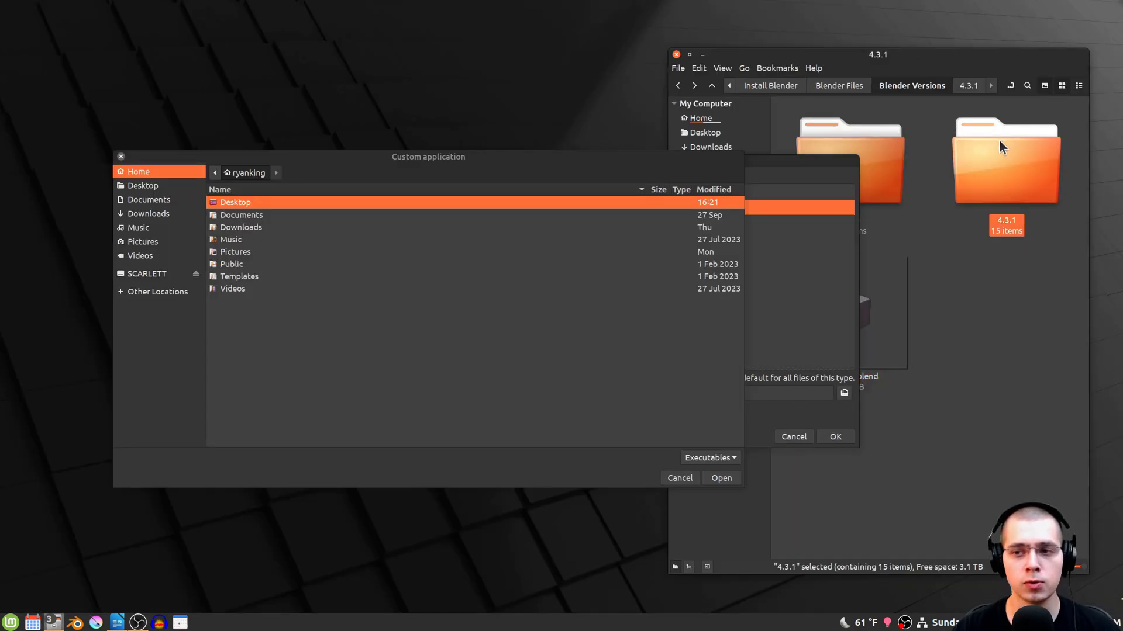
scroll(998, 374, "down", 3)
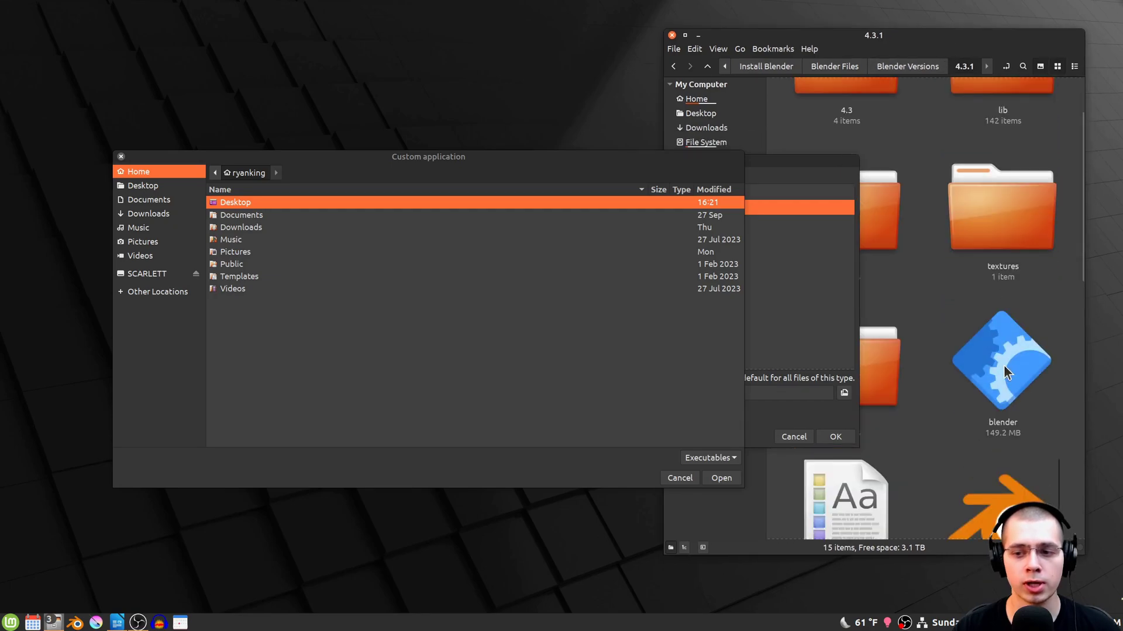
left_click_drag(1004, 364, 397, 297)
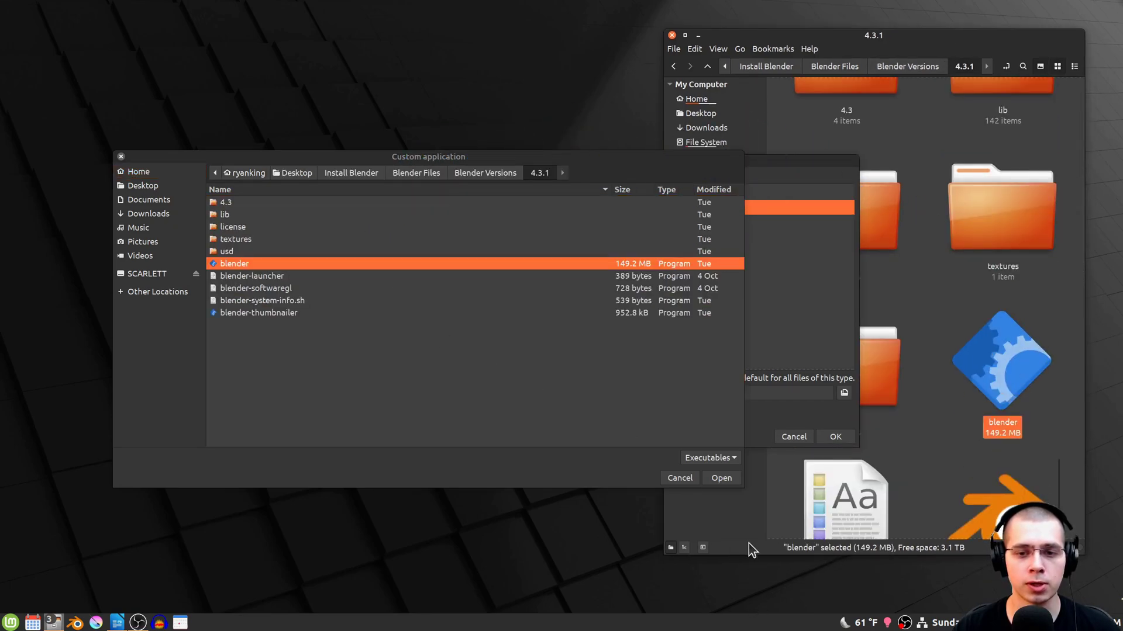
left_click(723, 479)
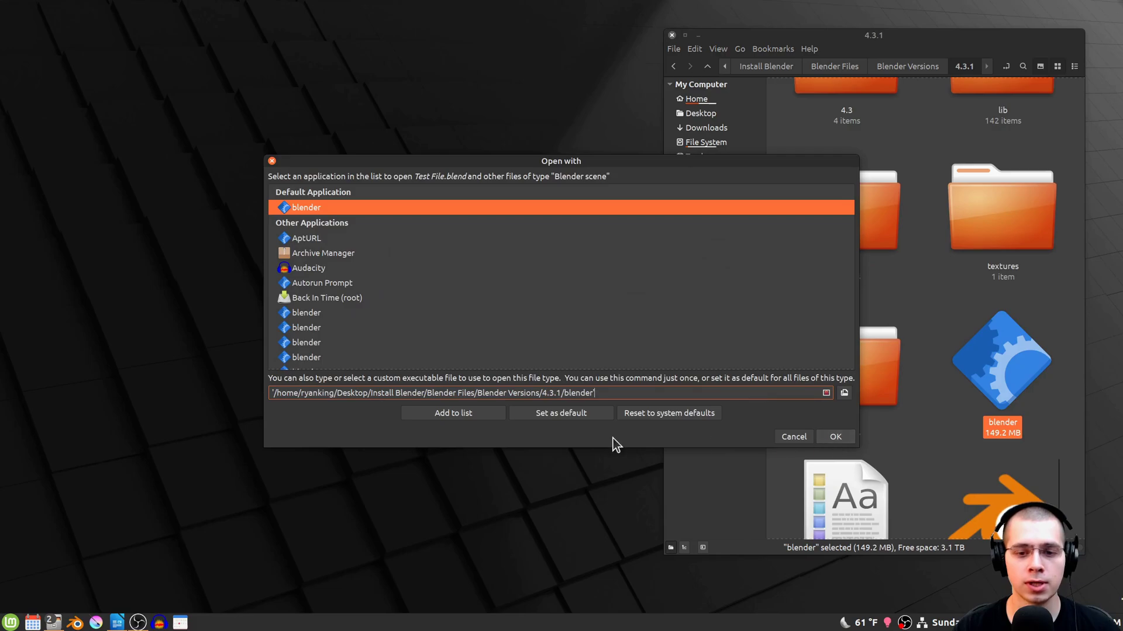
left_click(552, 417)
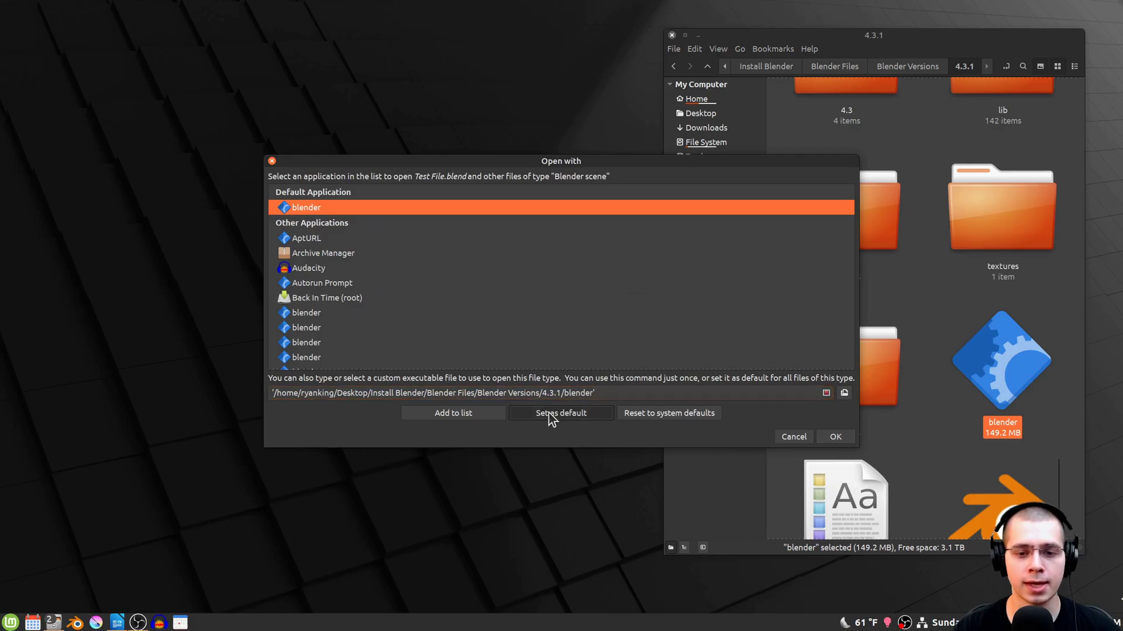
left_click(826, 435)
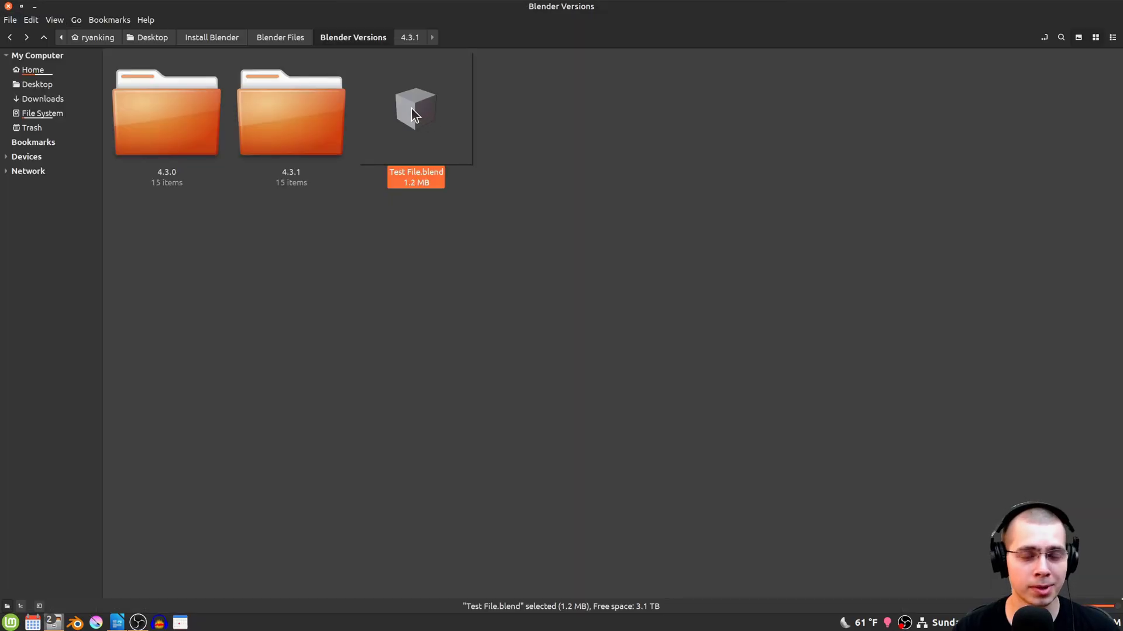
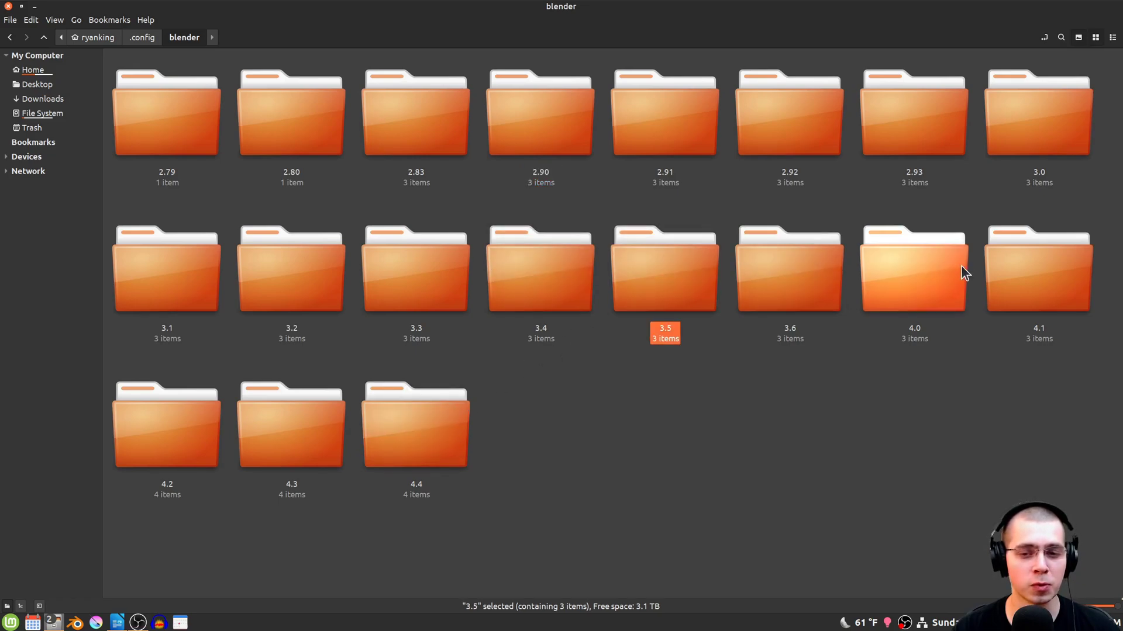
- Delete the config, datafiles, extensions and scripts folders from the 4.4 folder in .config/blender
left_click(520, 522)
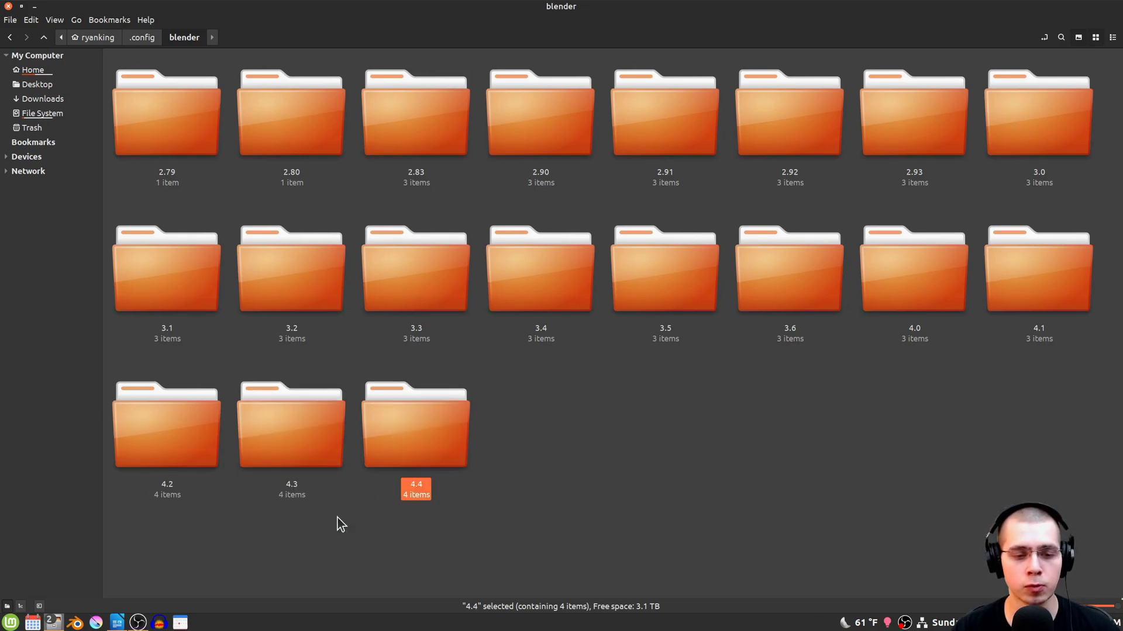
left_click(393, 454)
scroll(593, 299, "up", 2)
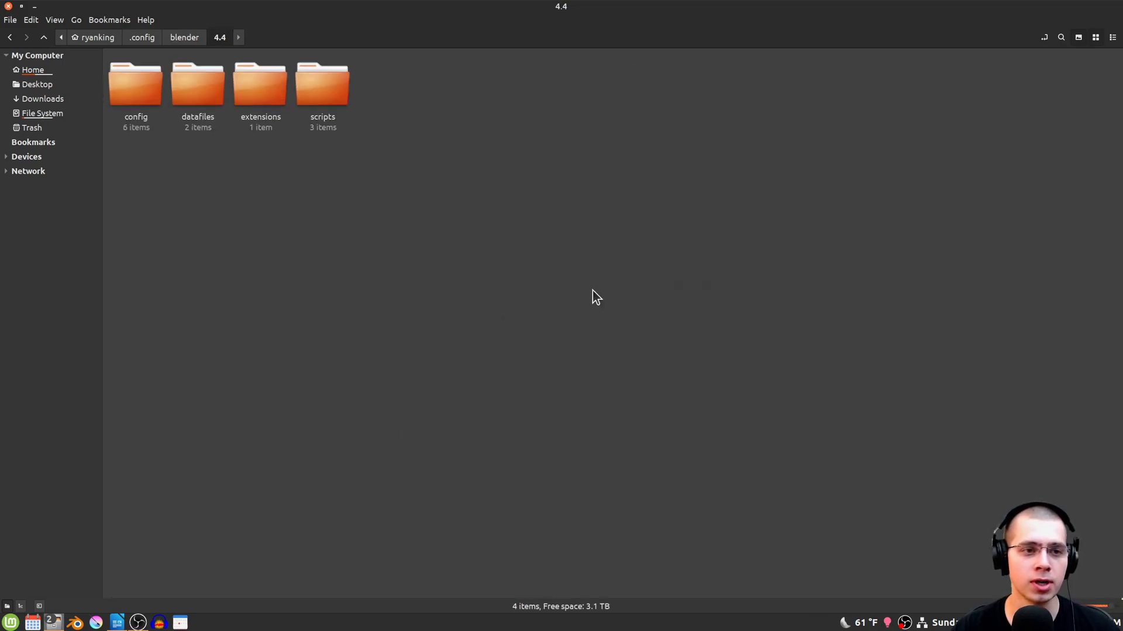
left_click_drag(617, 257, 138, 90)
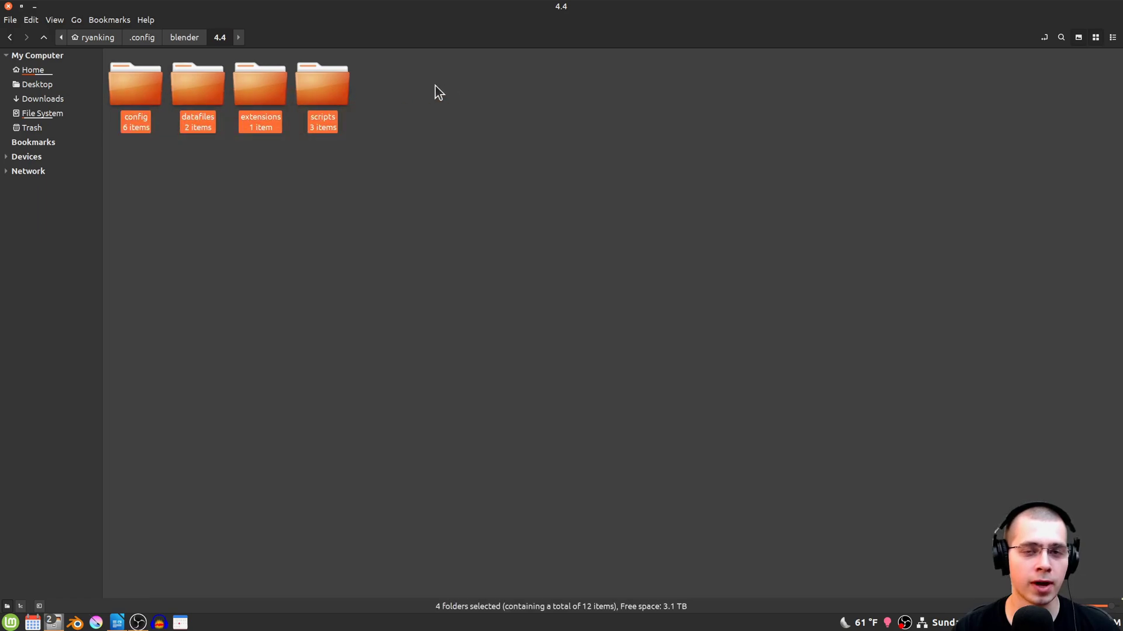
scroll(351, 217, "up", 1)
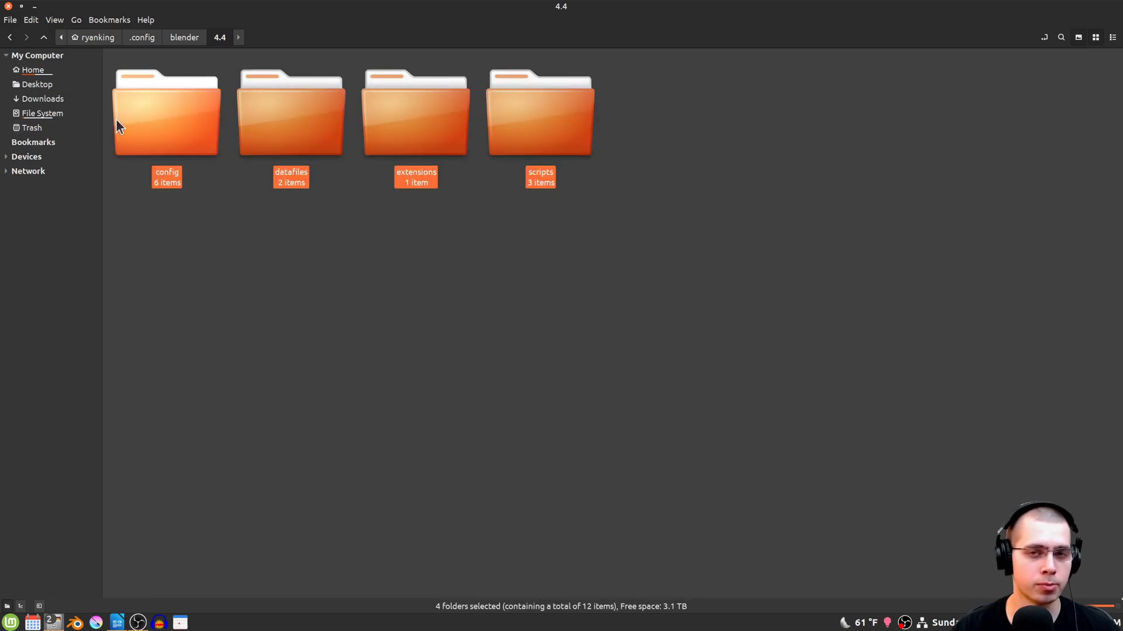
left_click(458, 298)
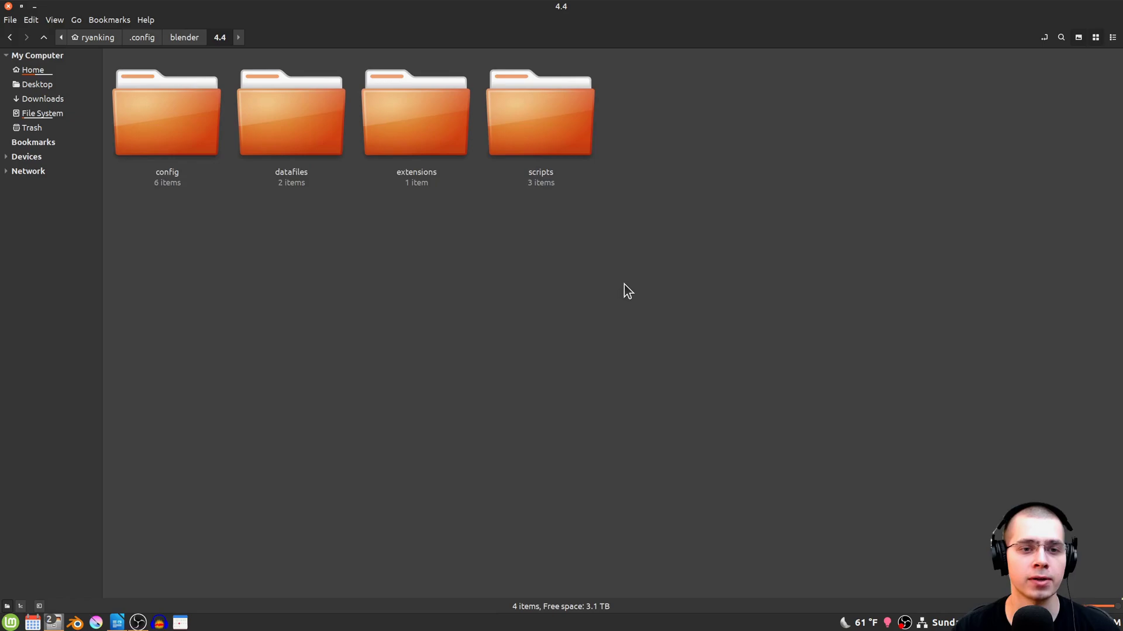
left_click_drag(623, 284, 174, 125)
right_click(180, 124)
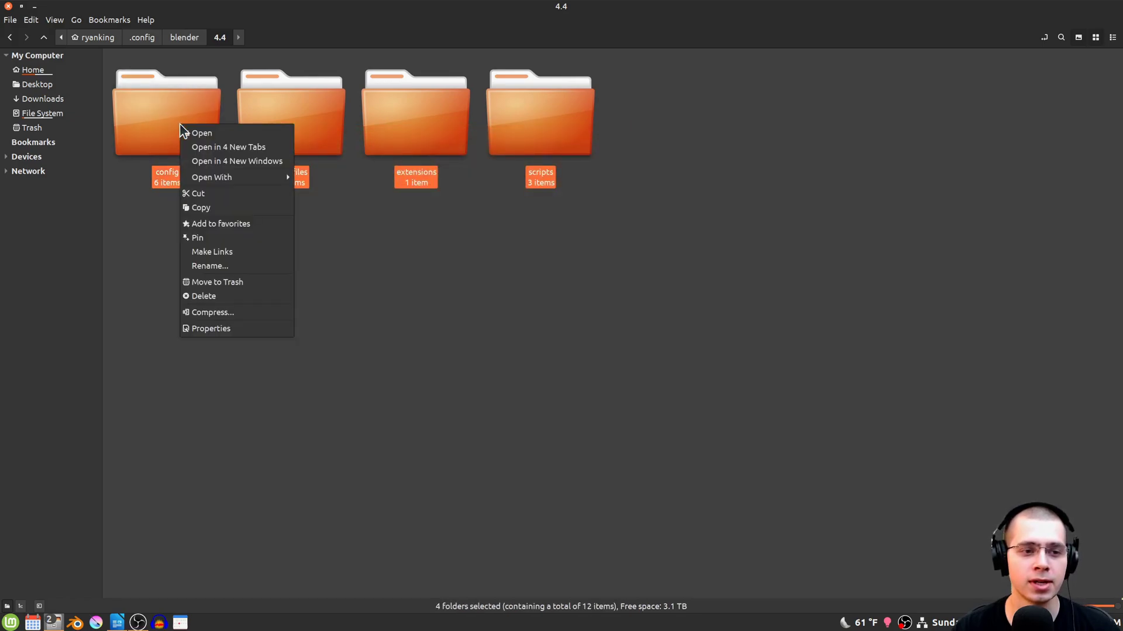
left_click(209, 294)
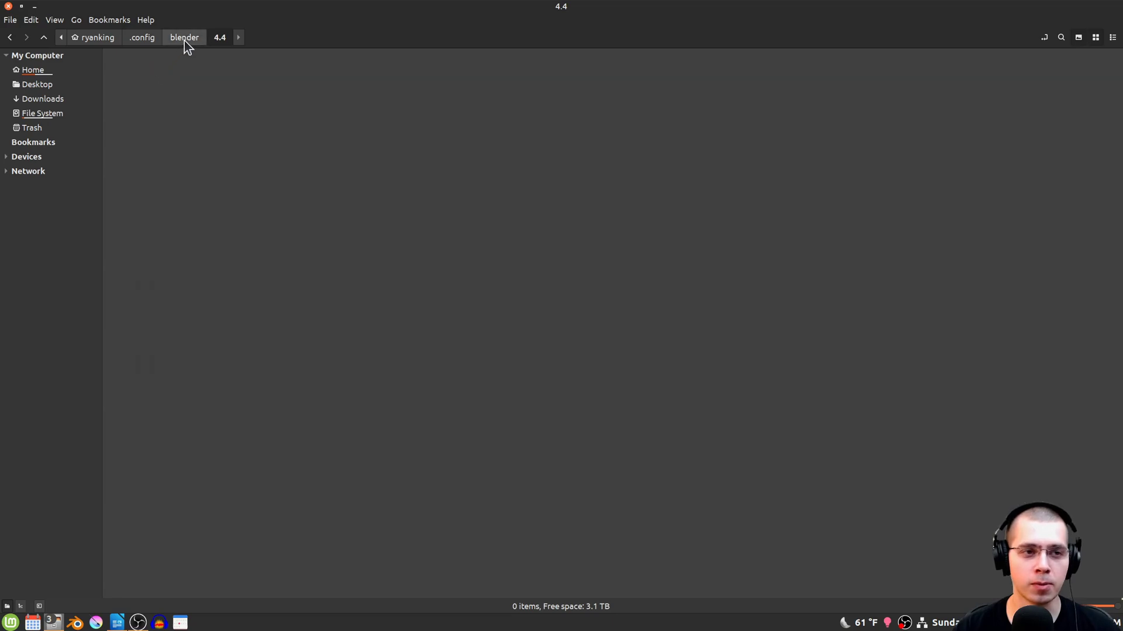
- Copy the config, datafiles, extensions and scripts folders from the 4.3 folder in .config/blender
left_click(185, 39)
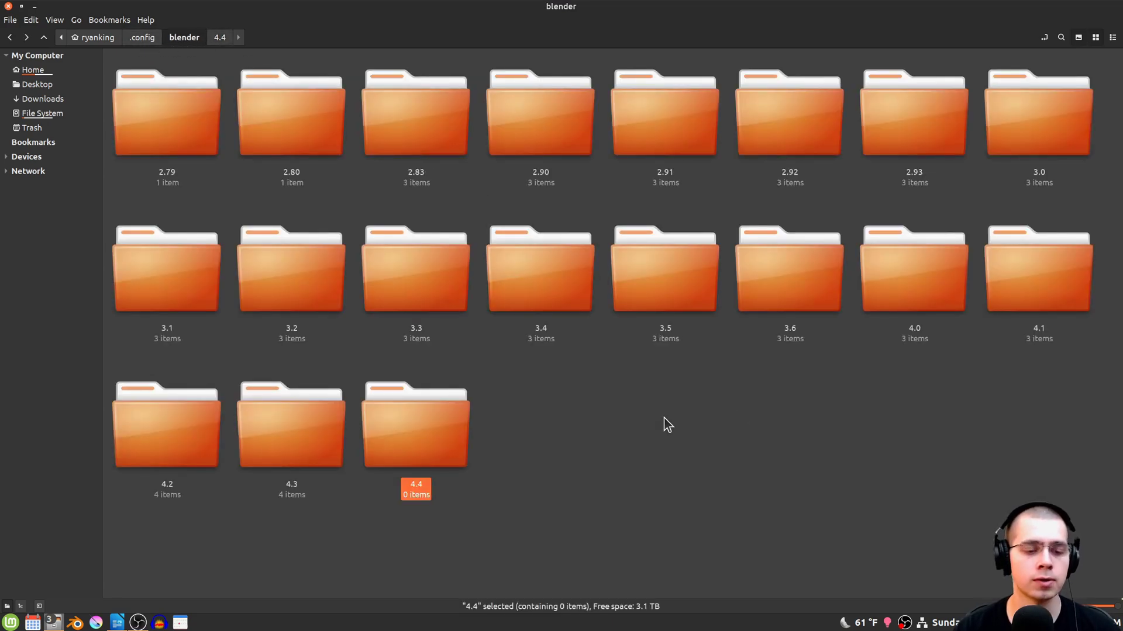
left_click(664, 418)
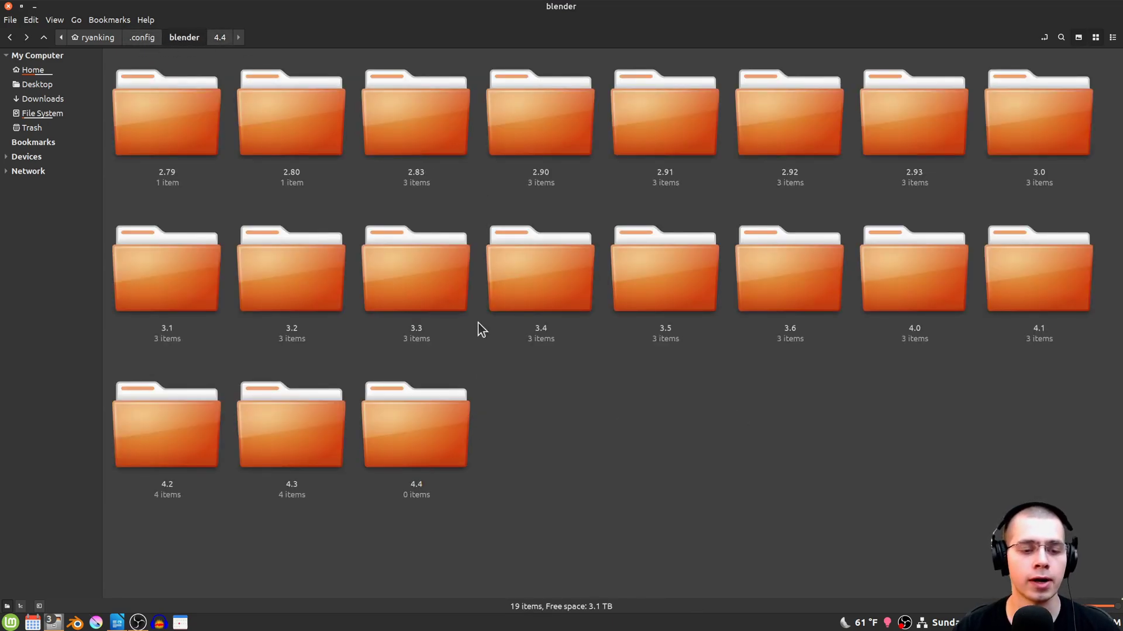
double_click(277, 438)
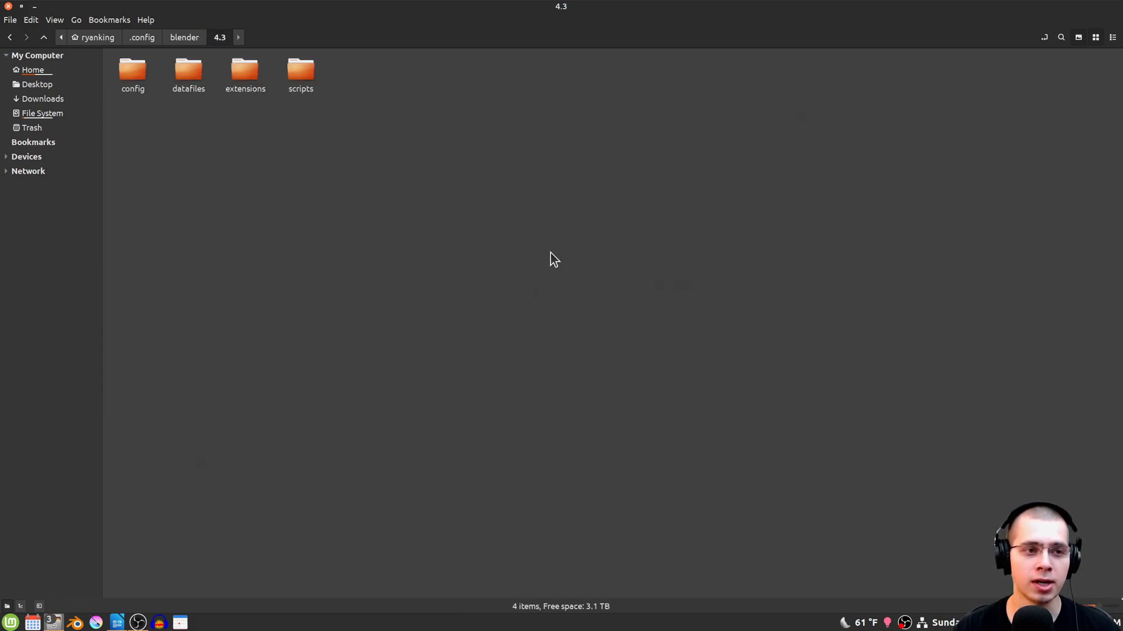
left_click_drag(450, 221, 143, 111)
scroll(142, 111, "up", 2)
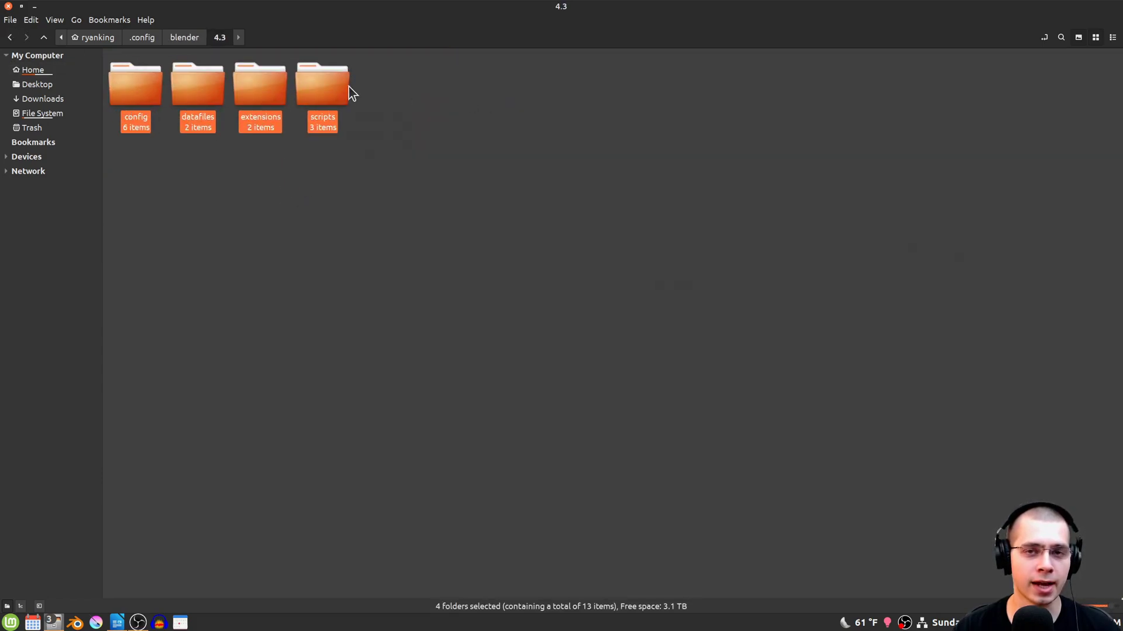
scroll(360, 60, "up", 2)
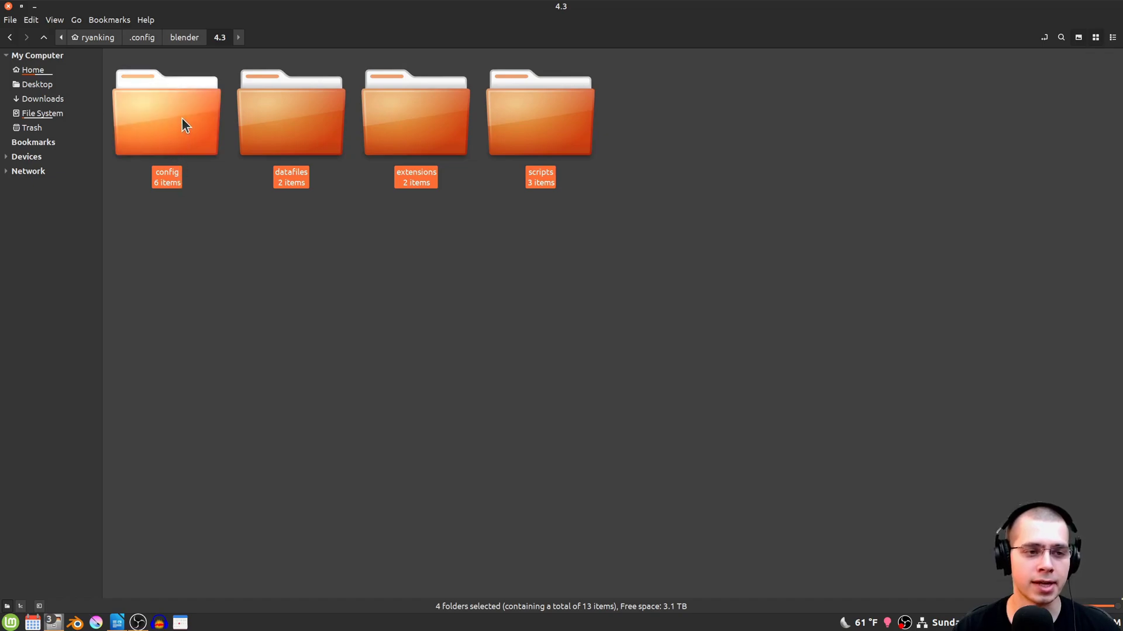
left_click_drag(769, 343, 157, 120)
right_click(156, 120)
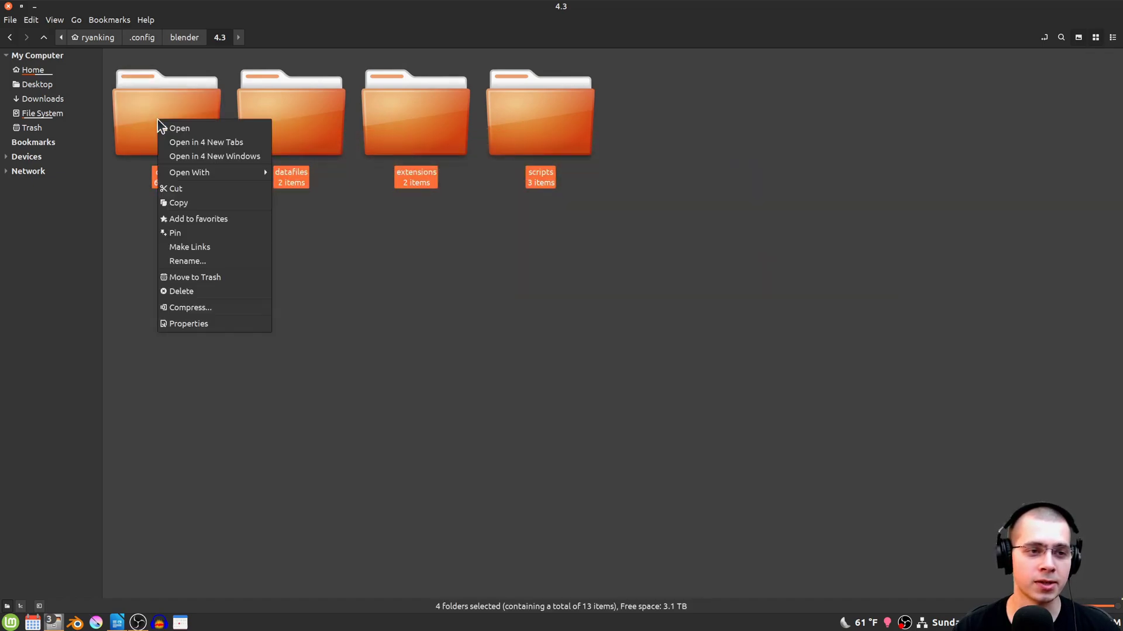
left_click(177, 203)
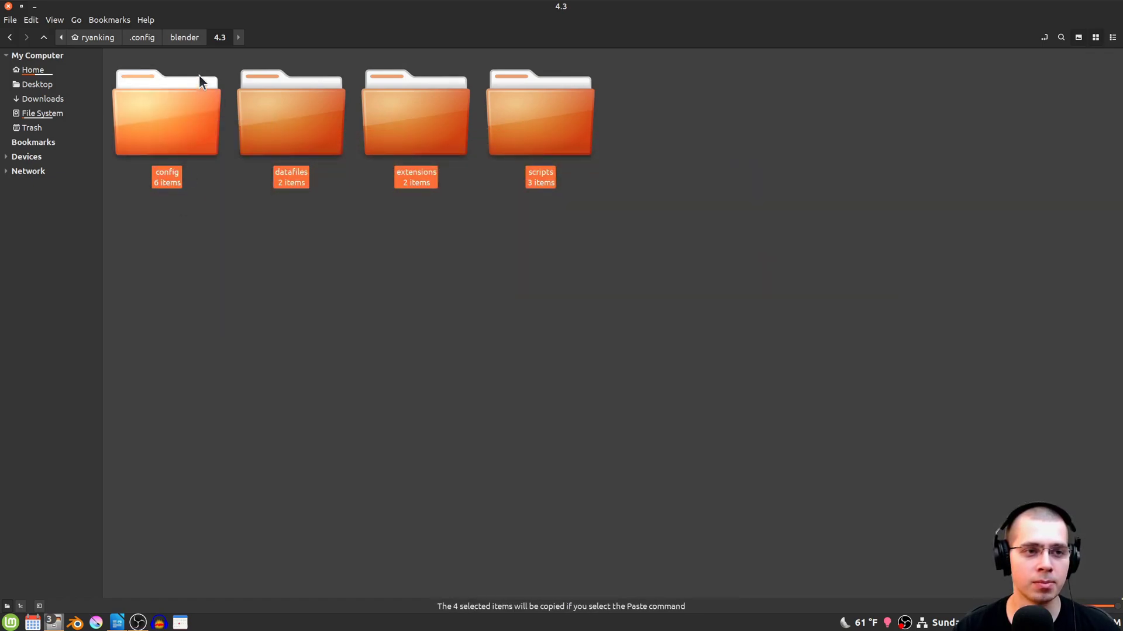
- Paste the four copied folders into the empty 4.4 folder in .config/blender
left_click(191, 39)
double_click(440, 419)
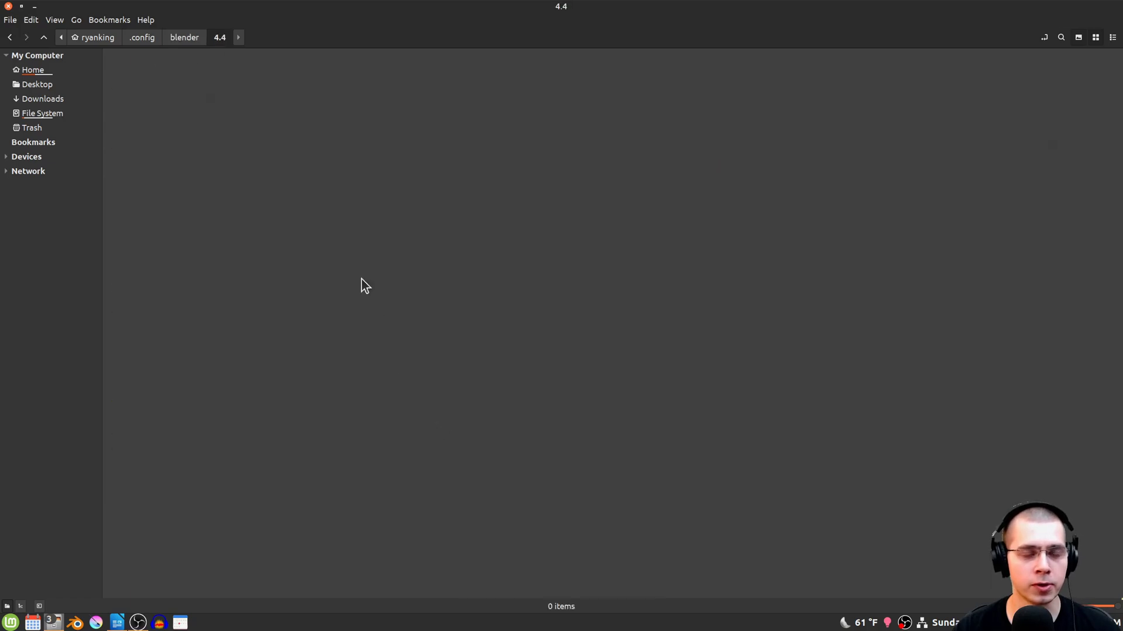
right_click(328, 206)
left_click(359, 304)
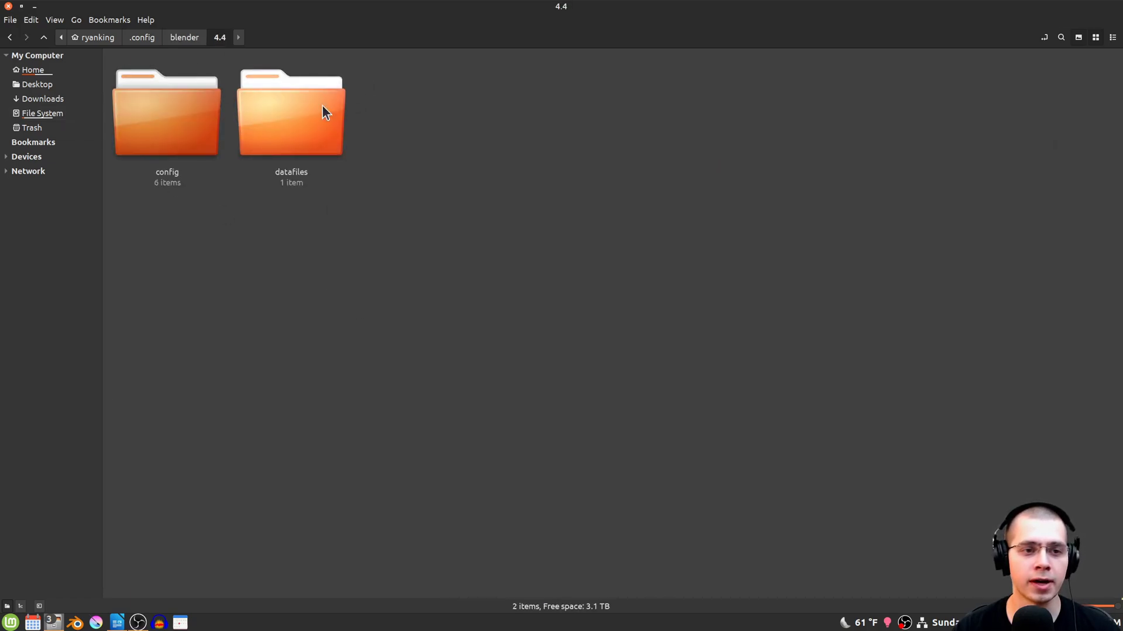
left_click_drag(712, 306, 106, 96)
left_click(384, 177)
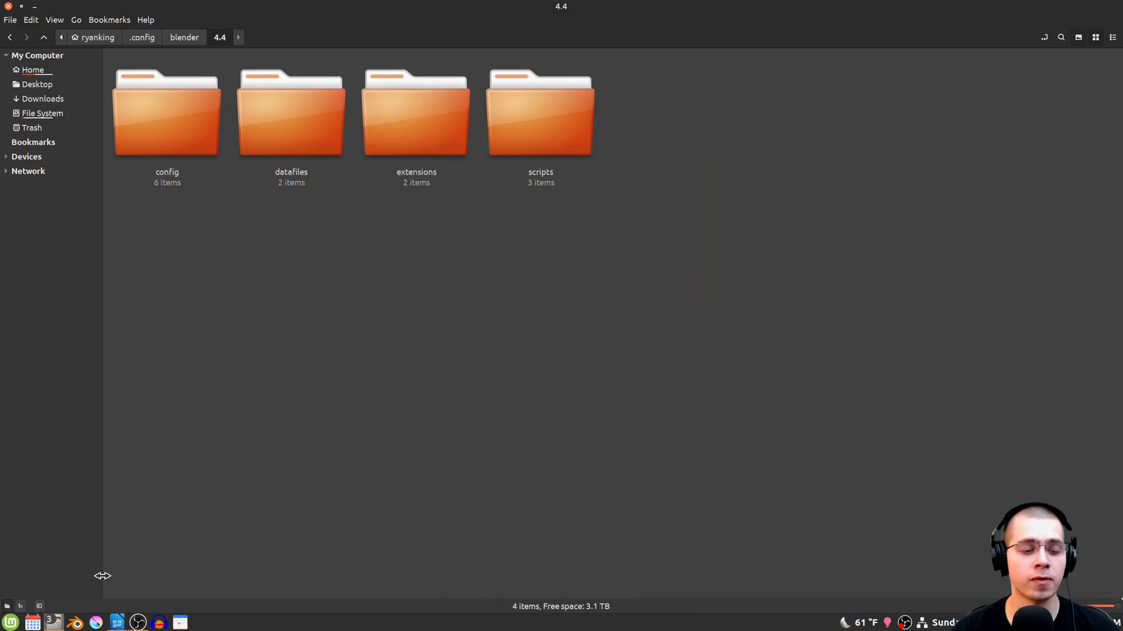
- Launch Blender to check its start-up scene without the splash screen, and quit it
left_click(75, 624)
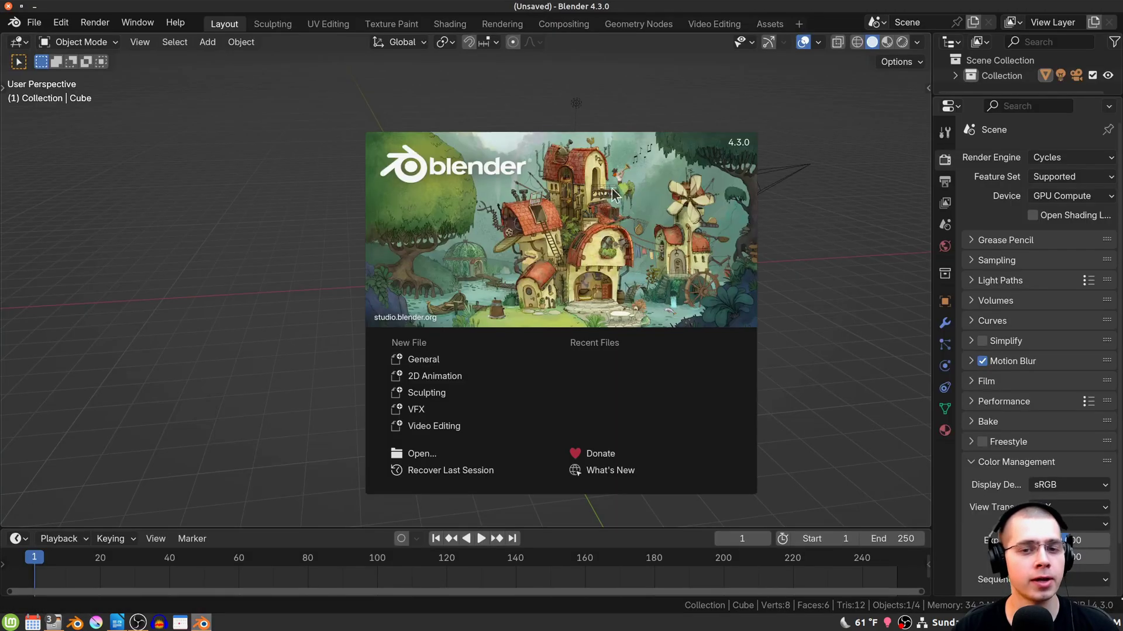
left_click(568, 184)
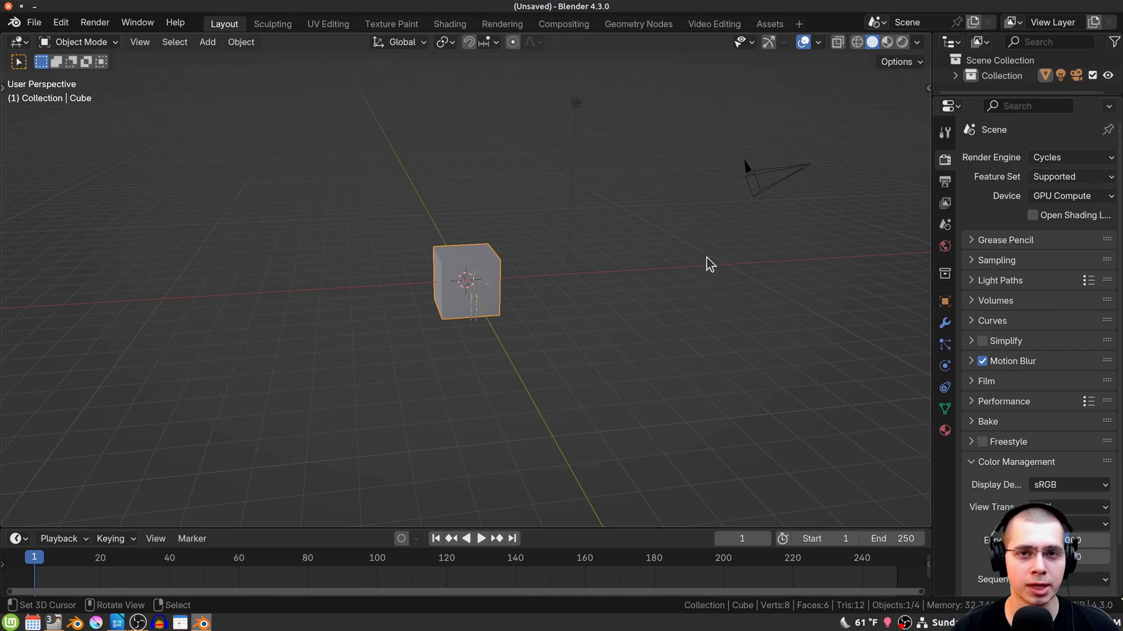
key("ctrl+q")
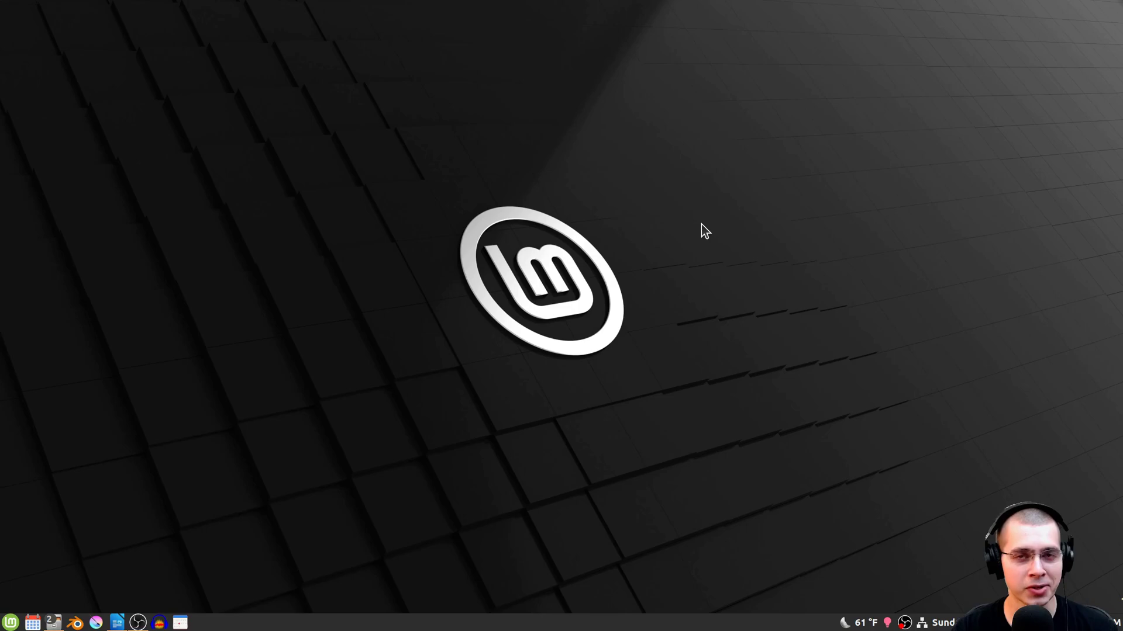